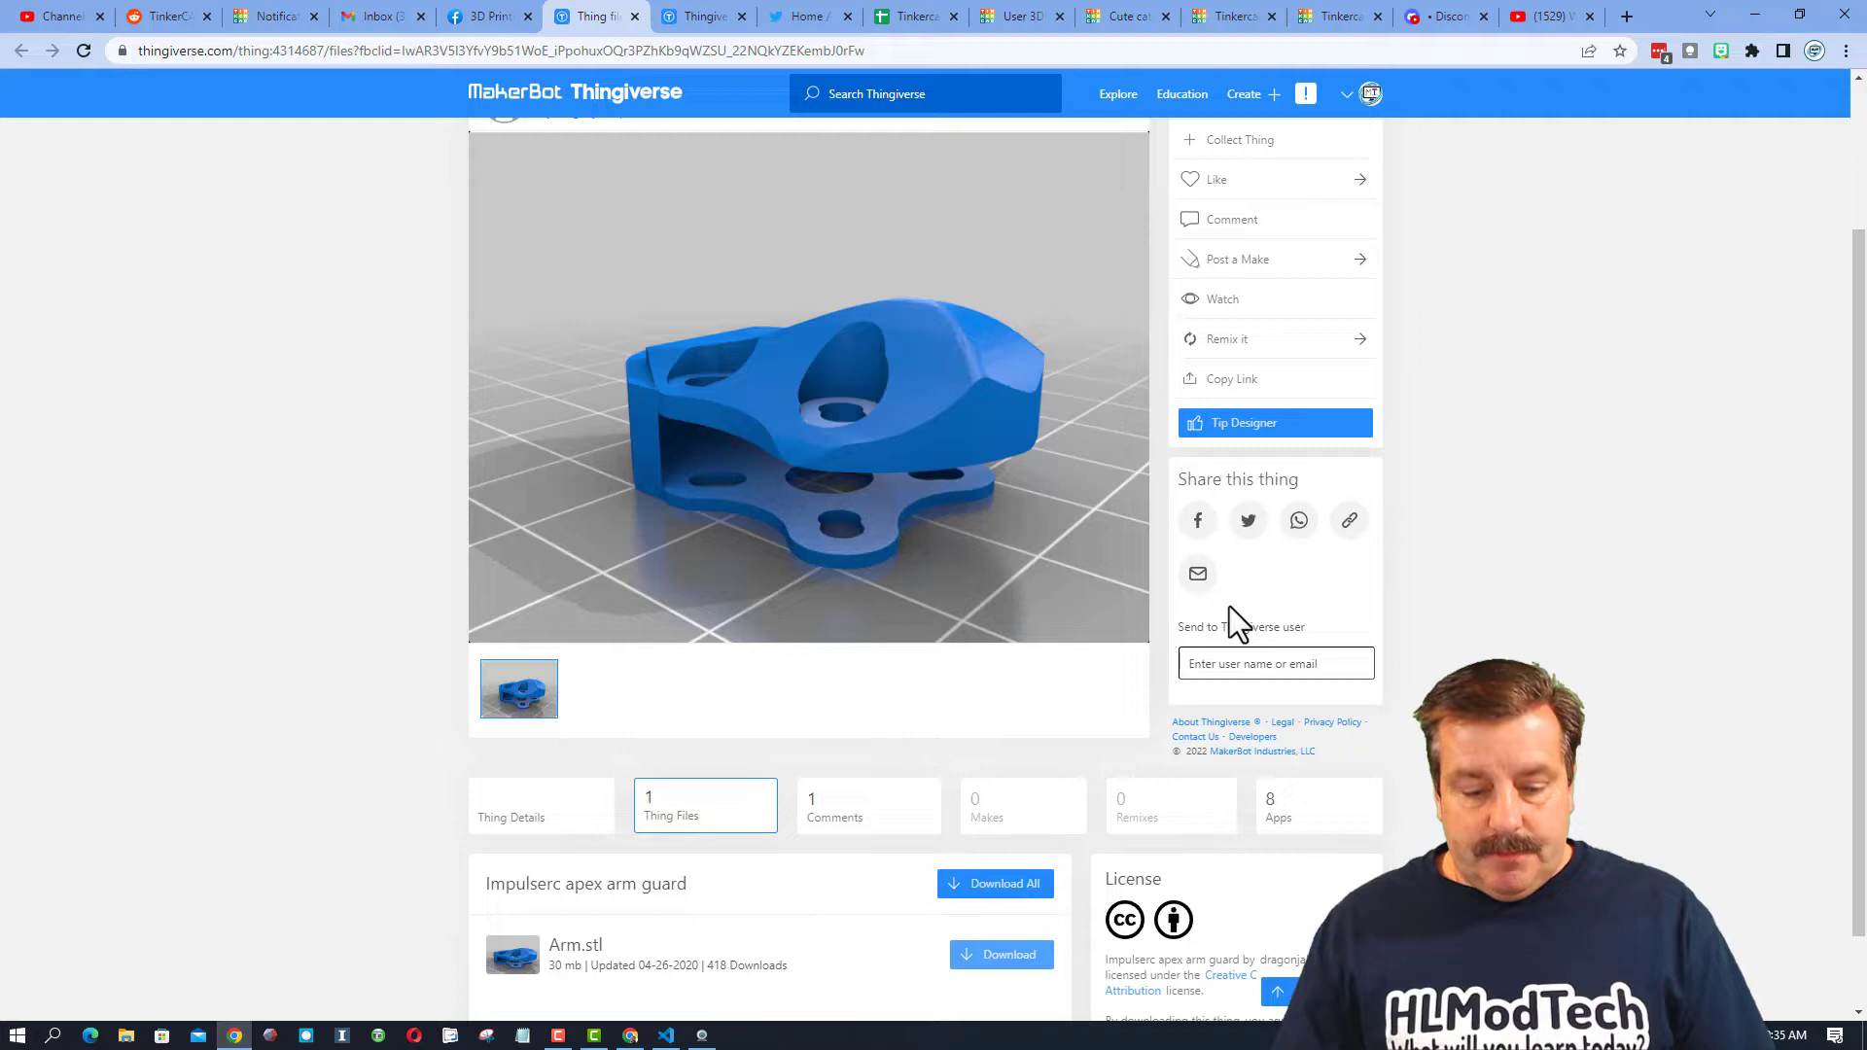
# Scroll the Thingiverse arm guard page down to the Thing Files list with Arm.stl.
pyautogui.scroll(-1, 1332, 844)
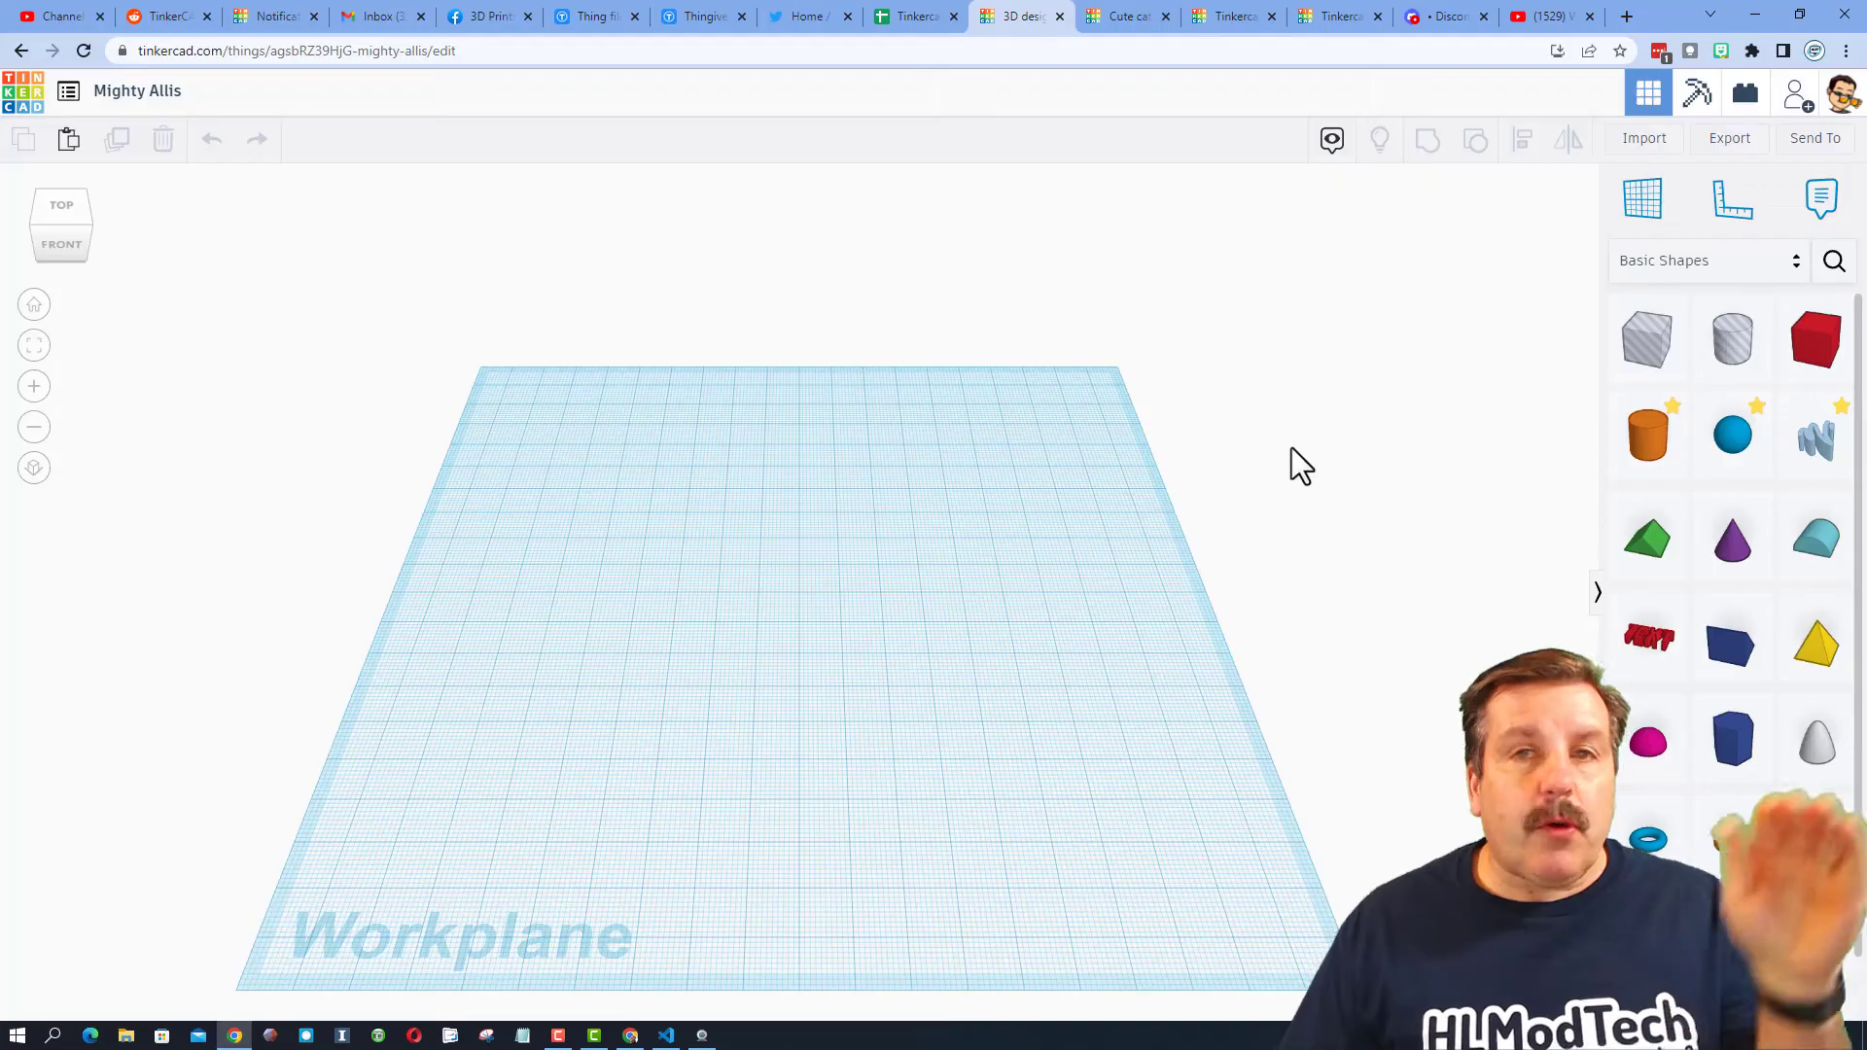
pyautogui.click(1652, 148)
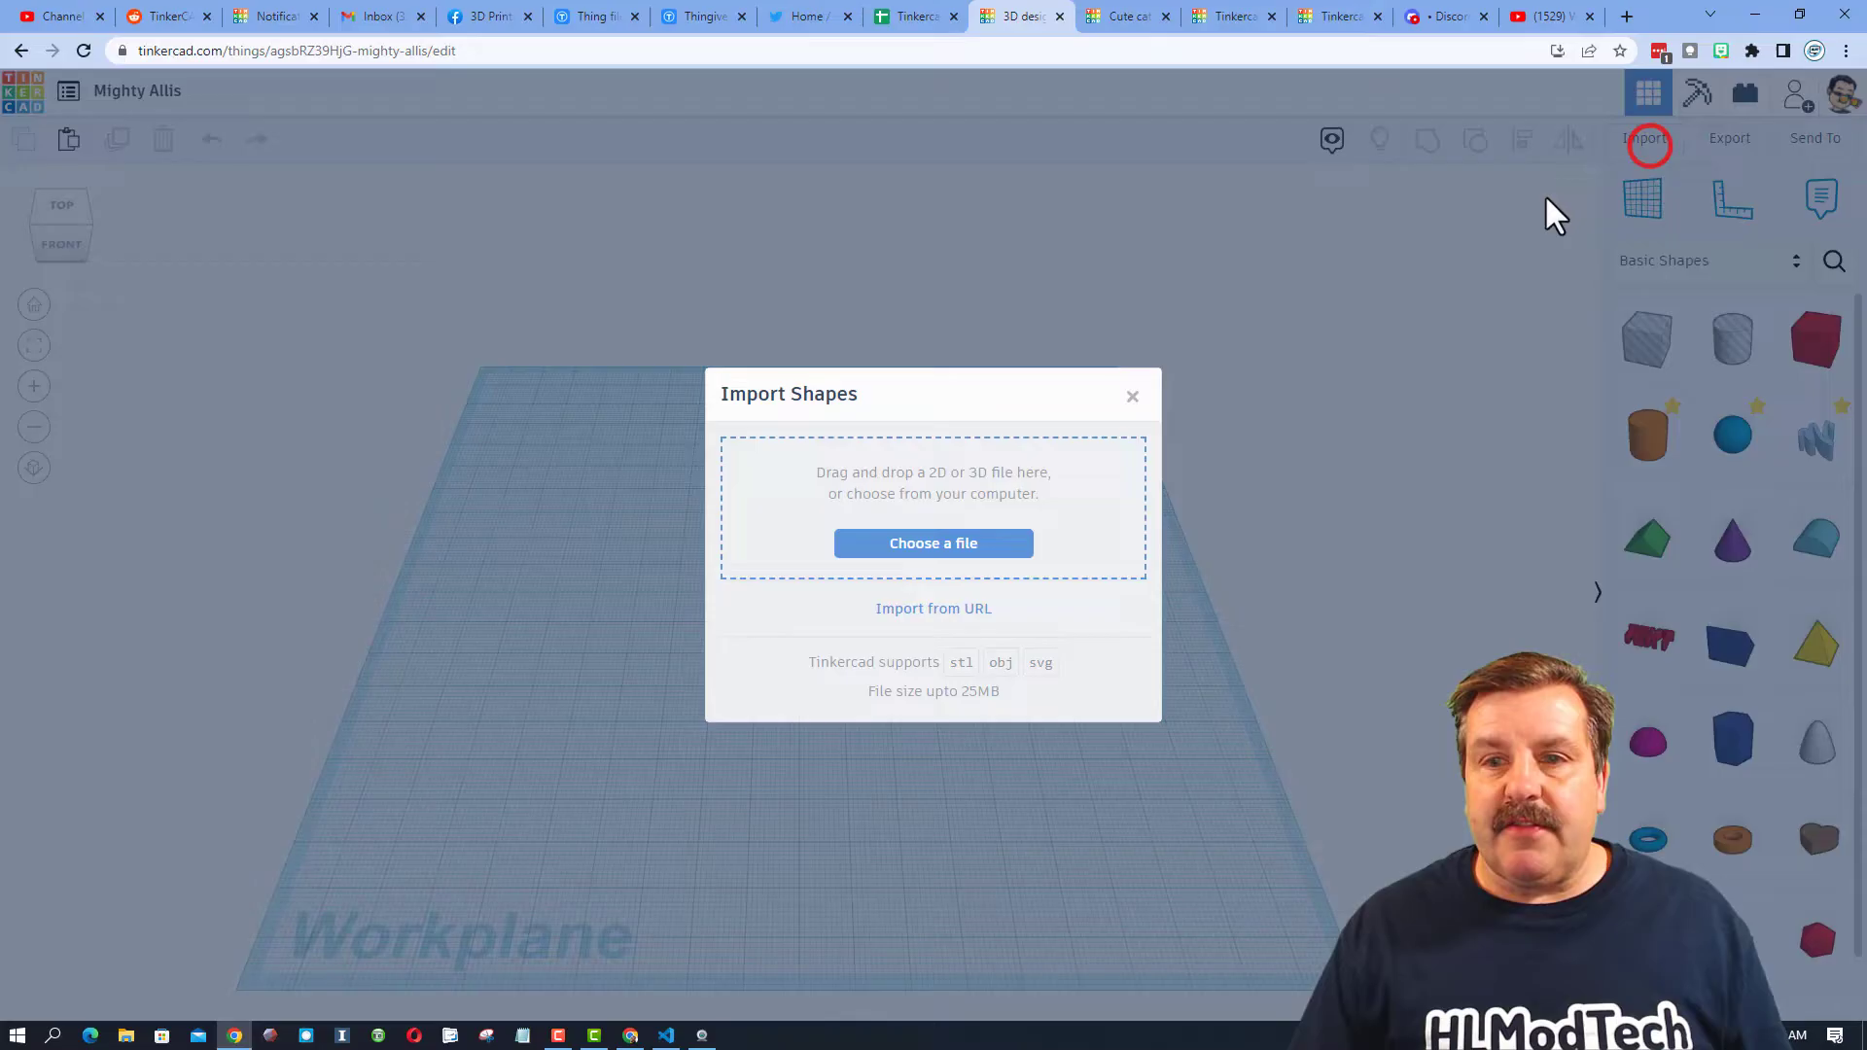
pyautogui.click(944, 544)
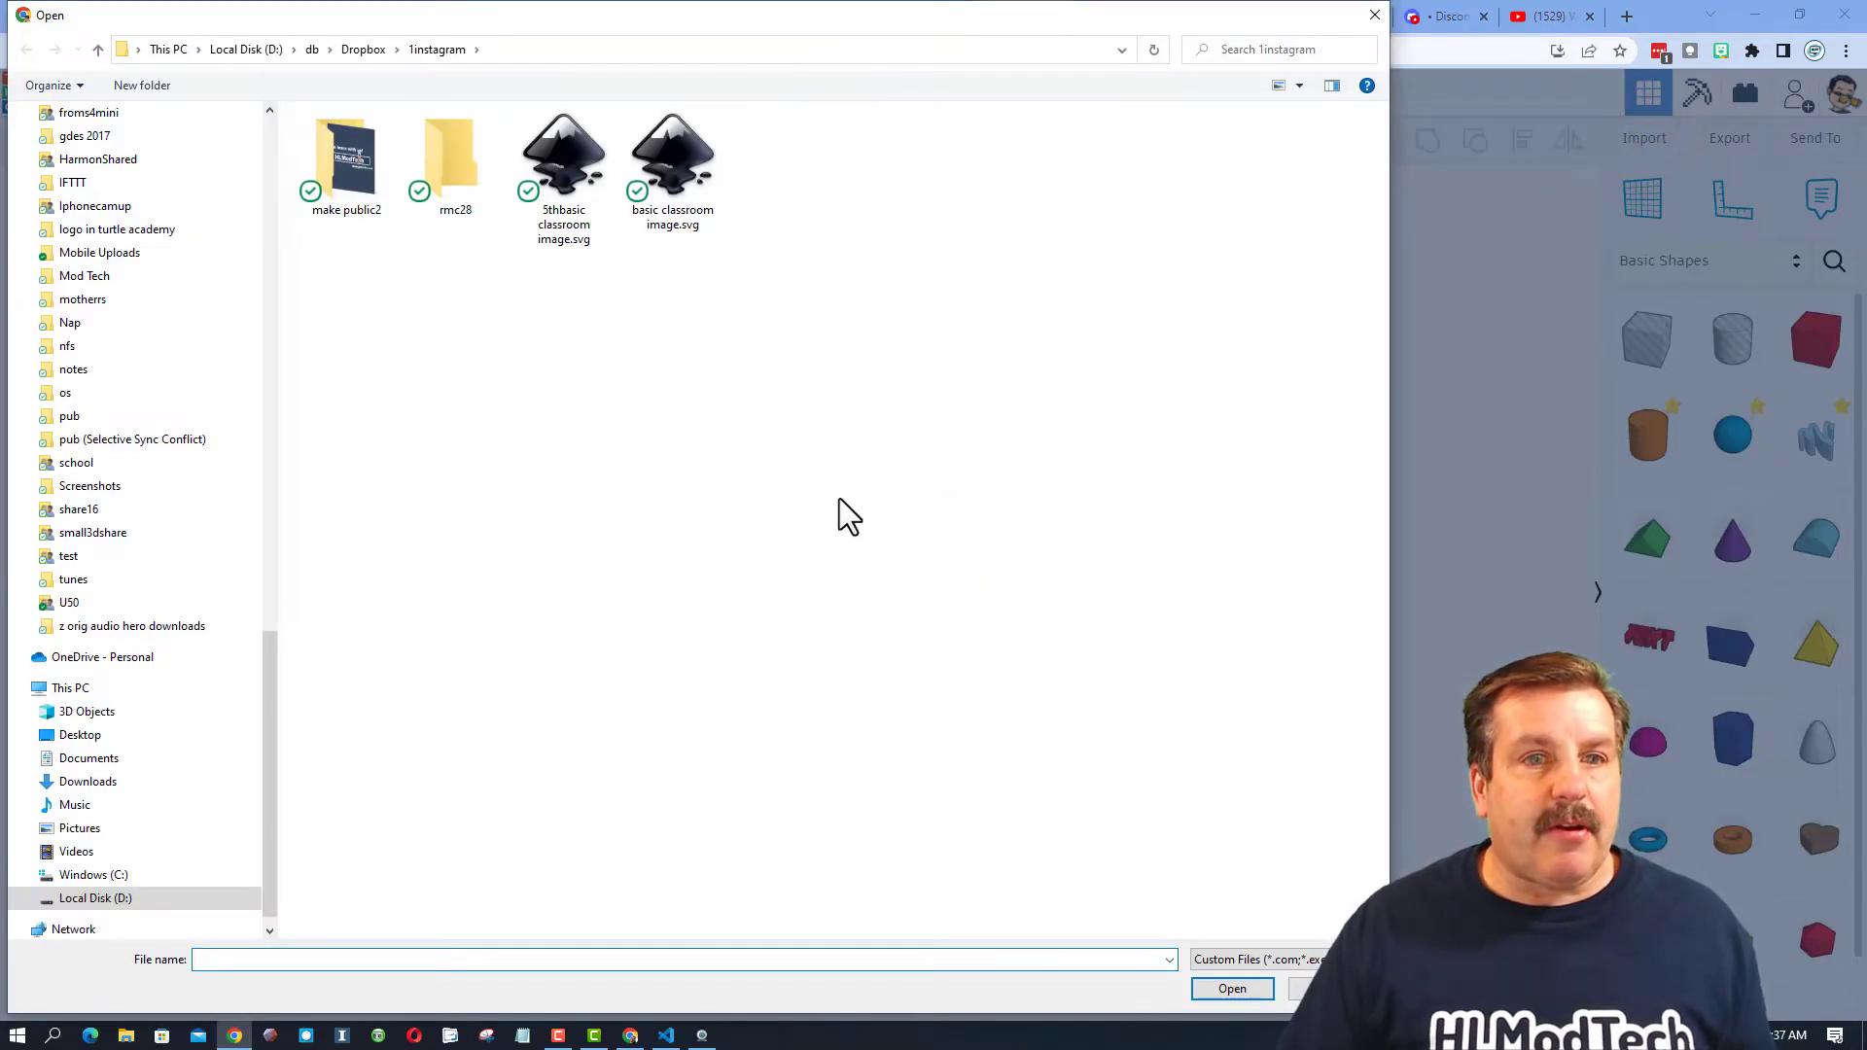
pyautogui.click(452, 206)
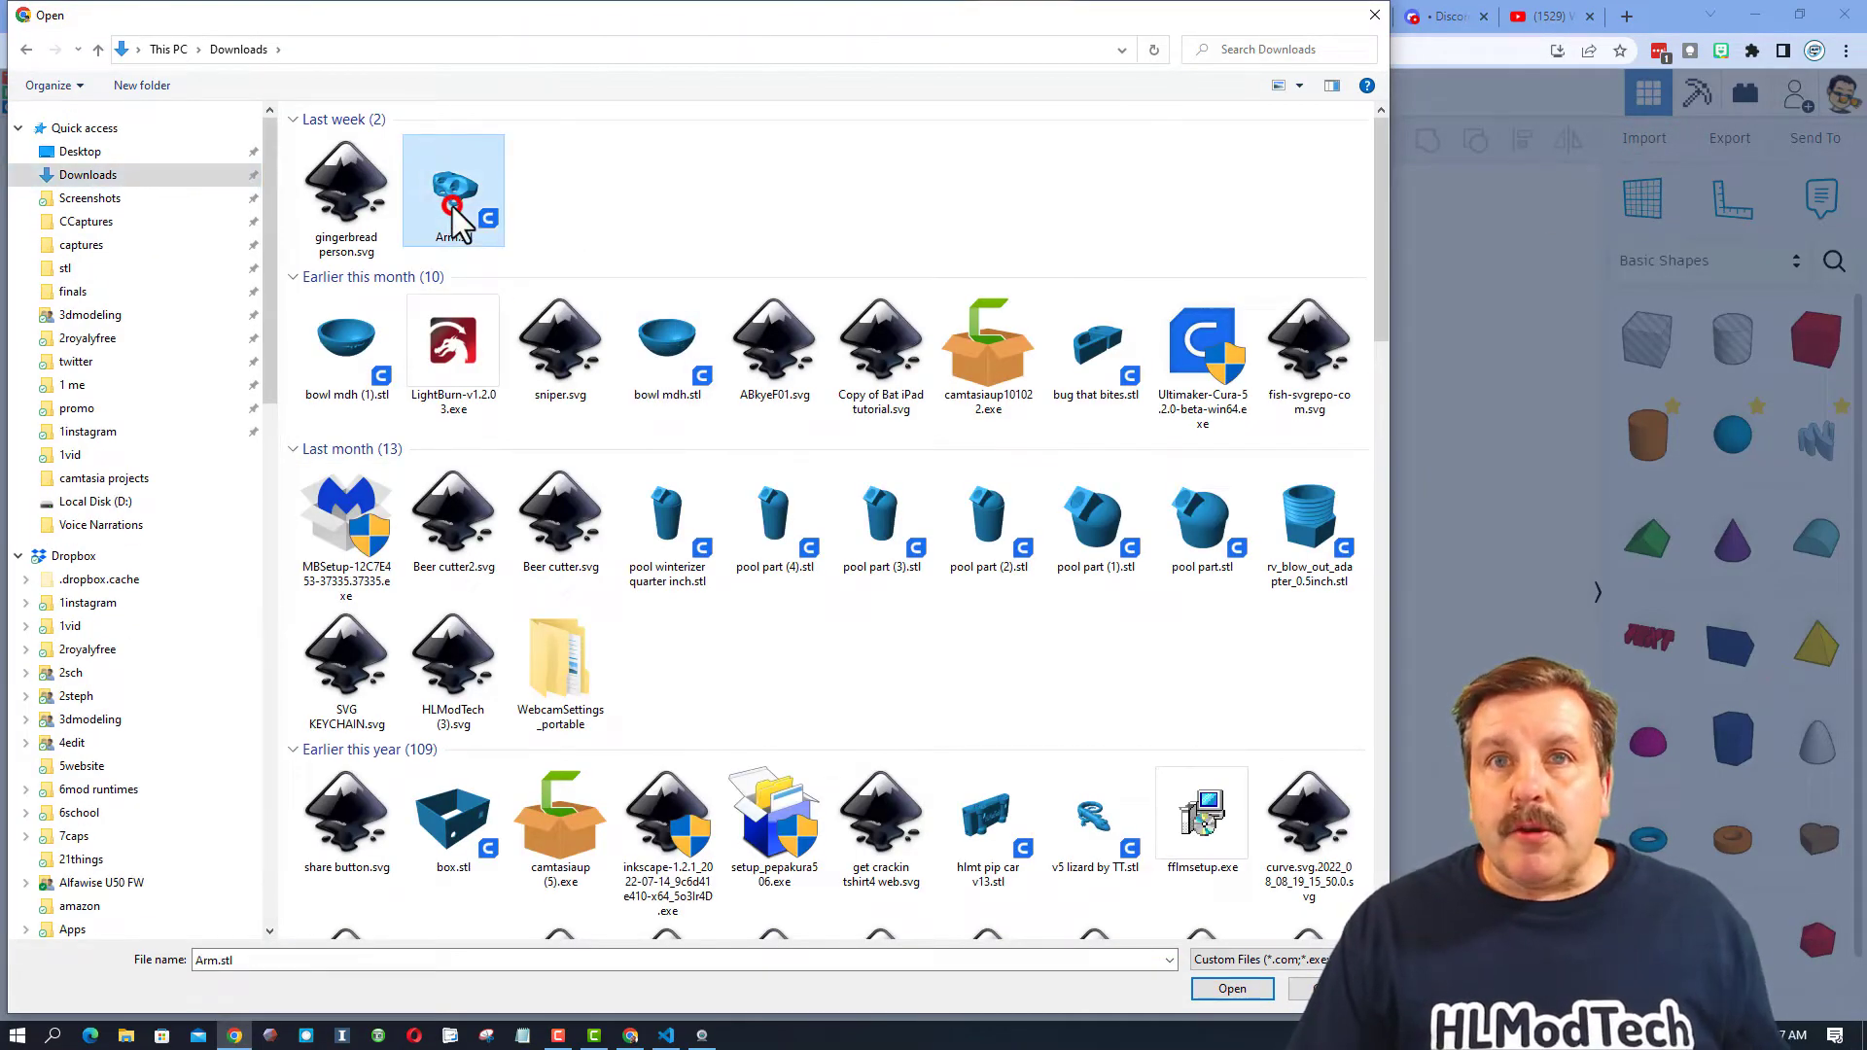
pyautogui.click(1230, 989)
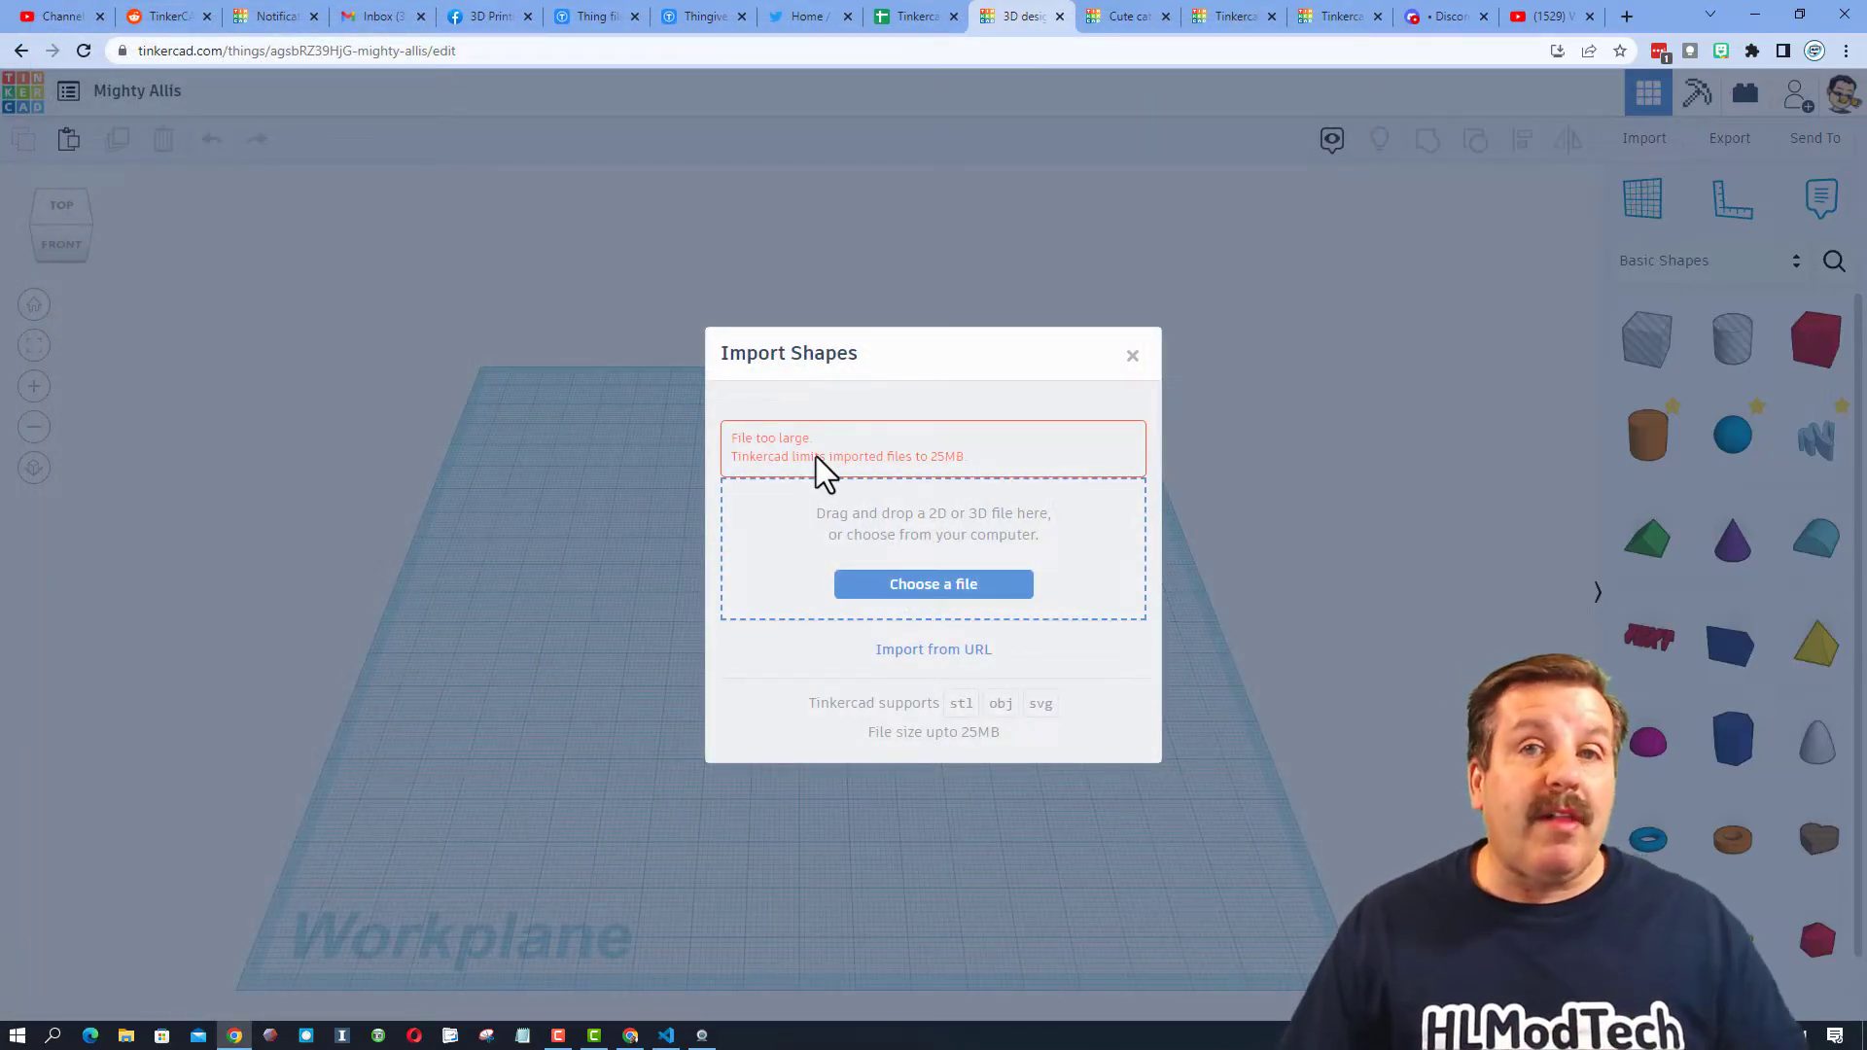
pyautogui.click(1131, 362)
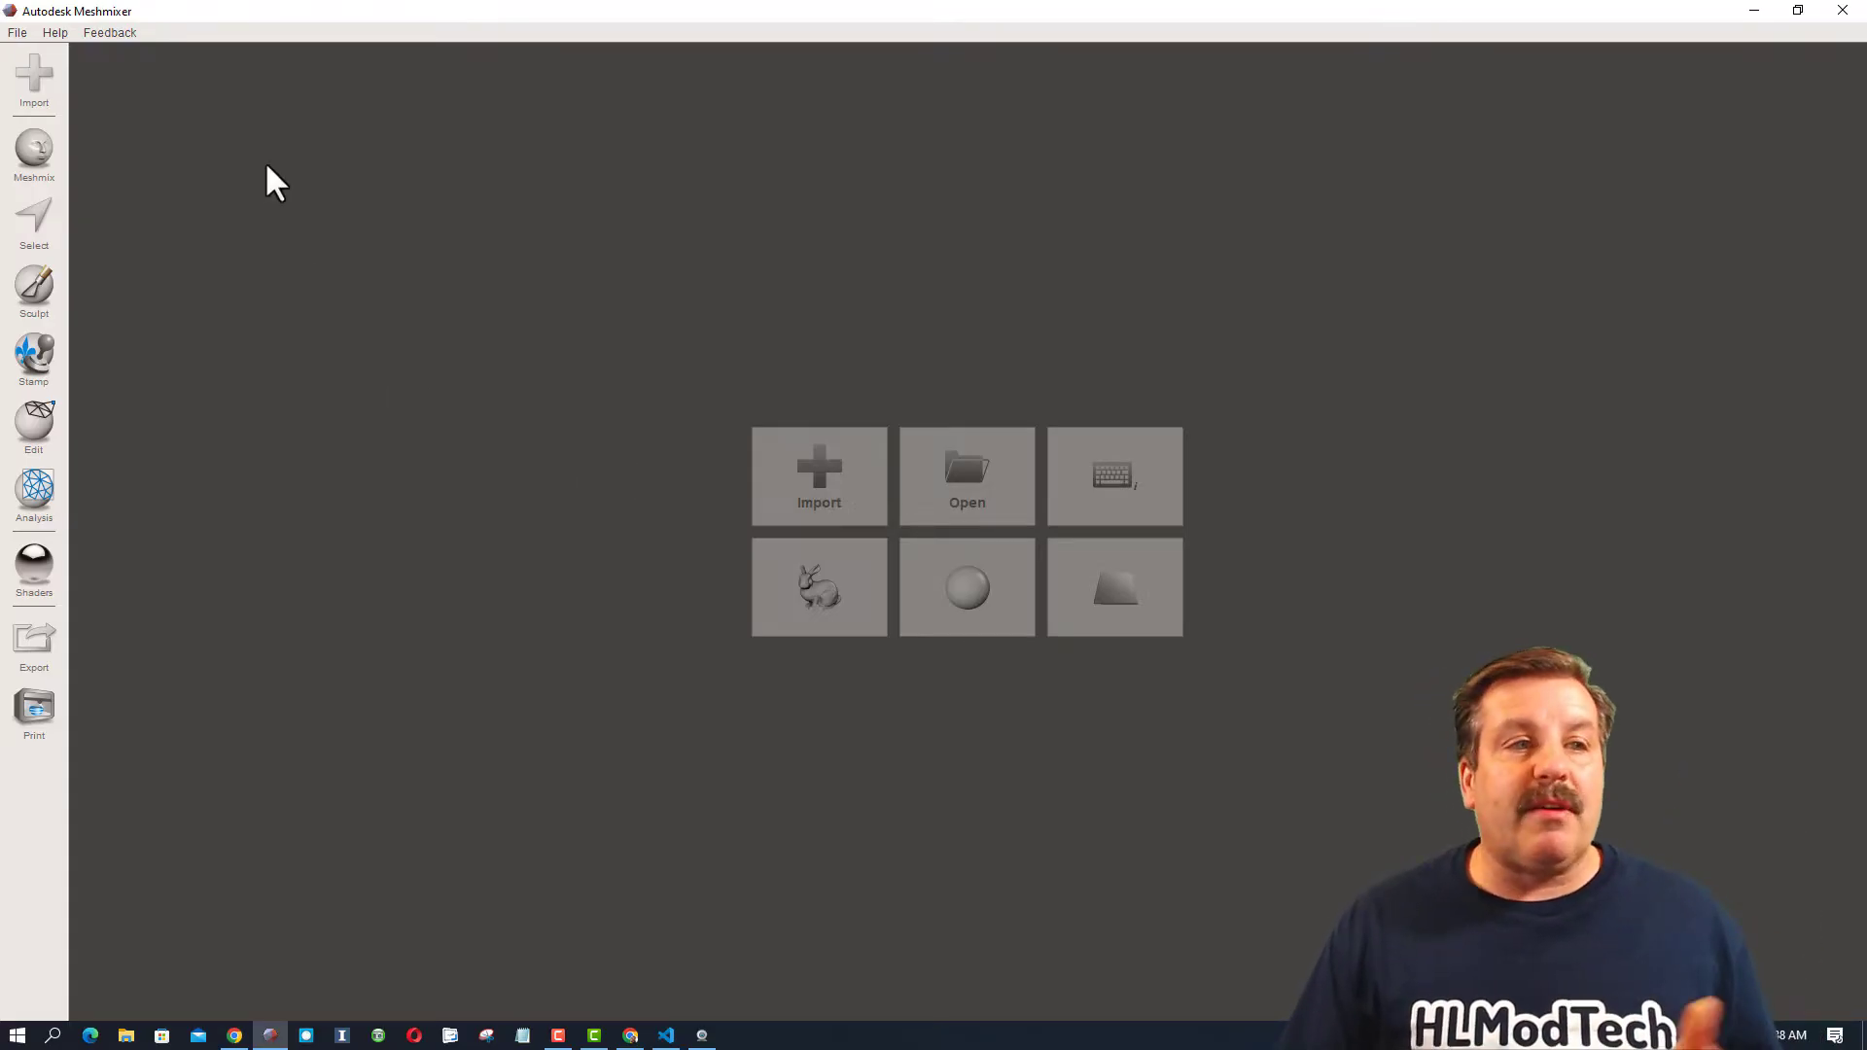
# Import Arm.stl from Downloads into Meshmixer and orbit around the arm guard.
pyautogui.click(826, 467)
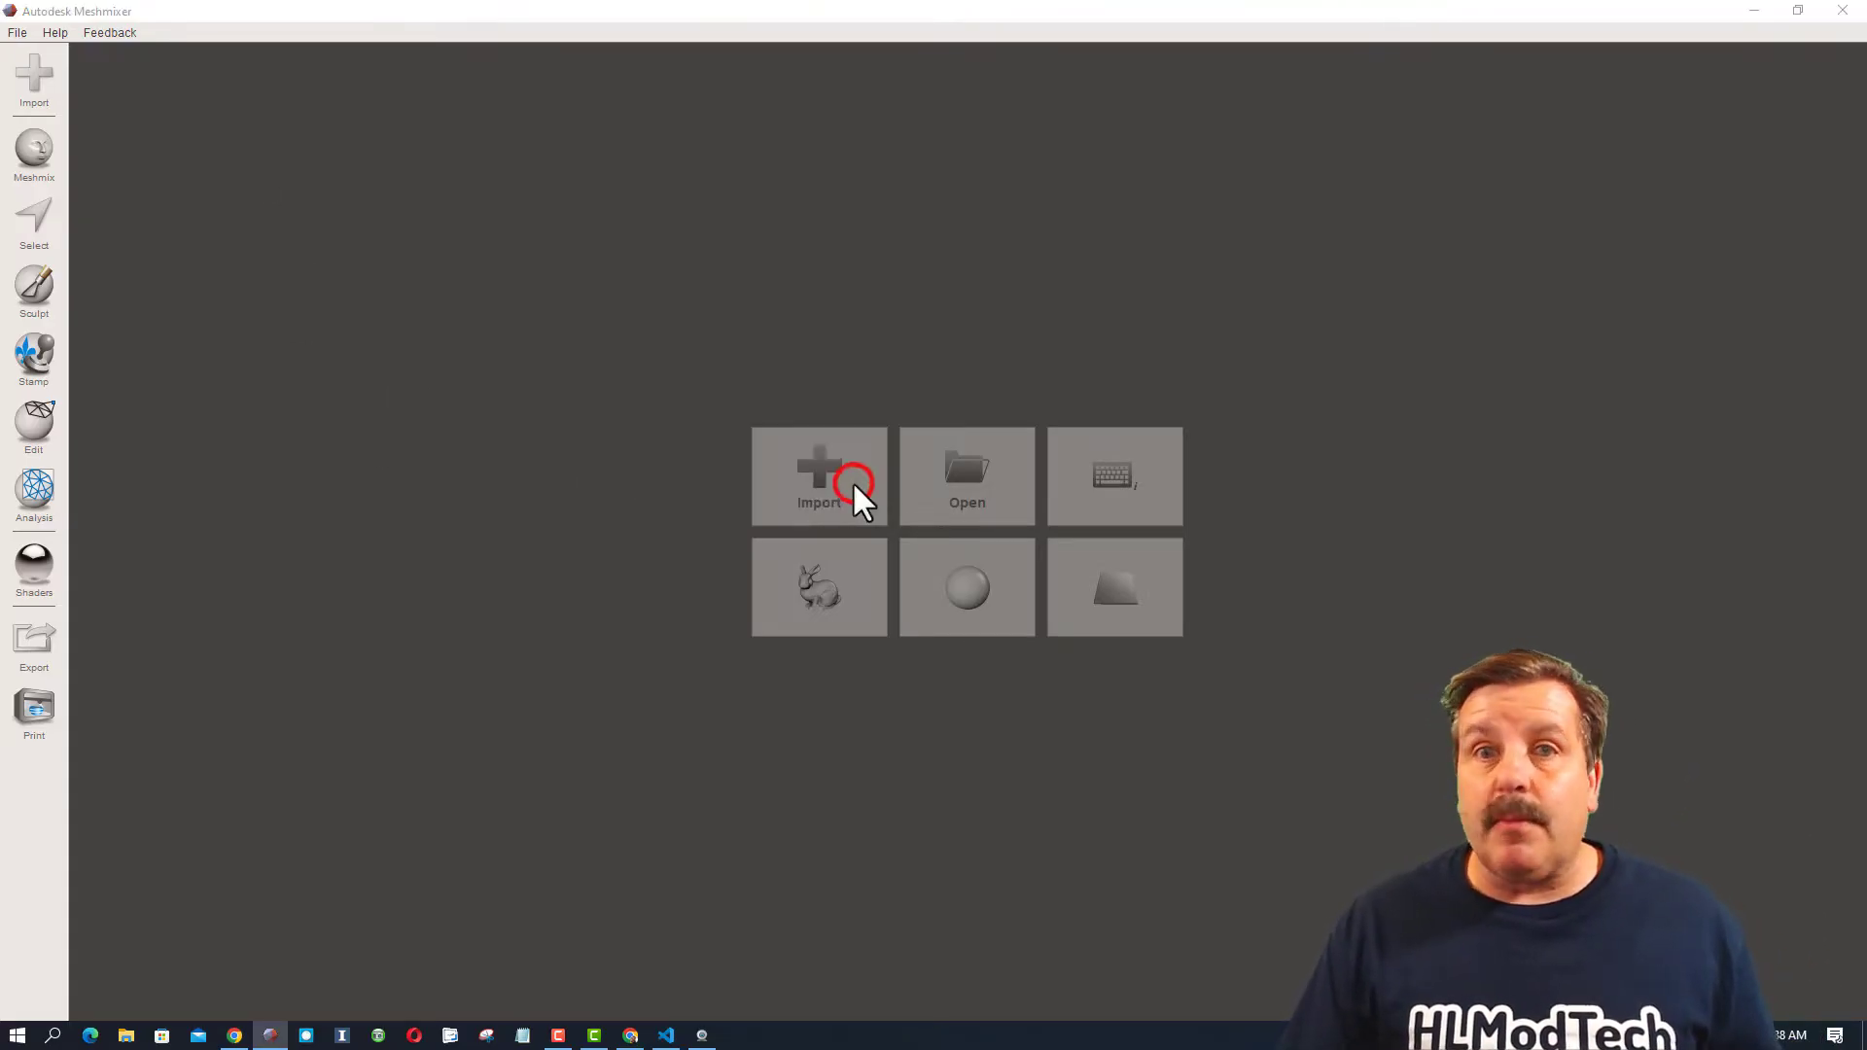
pyautogui.doubleClick(338, 204)
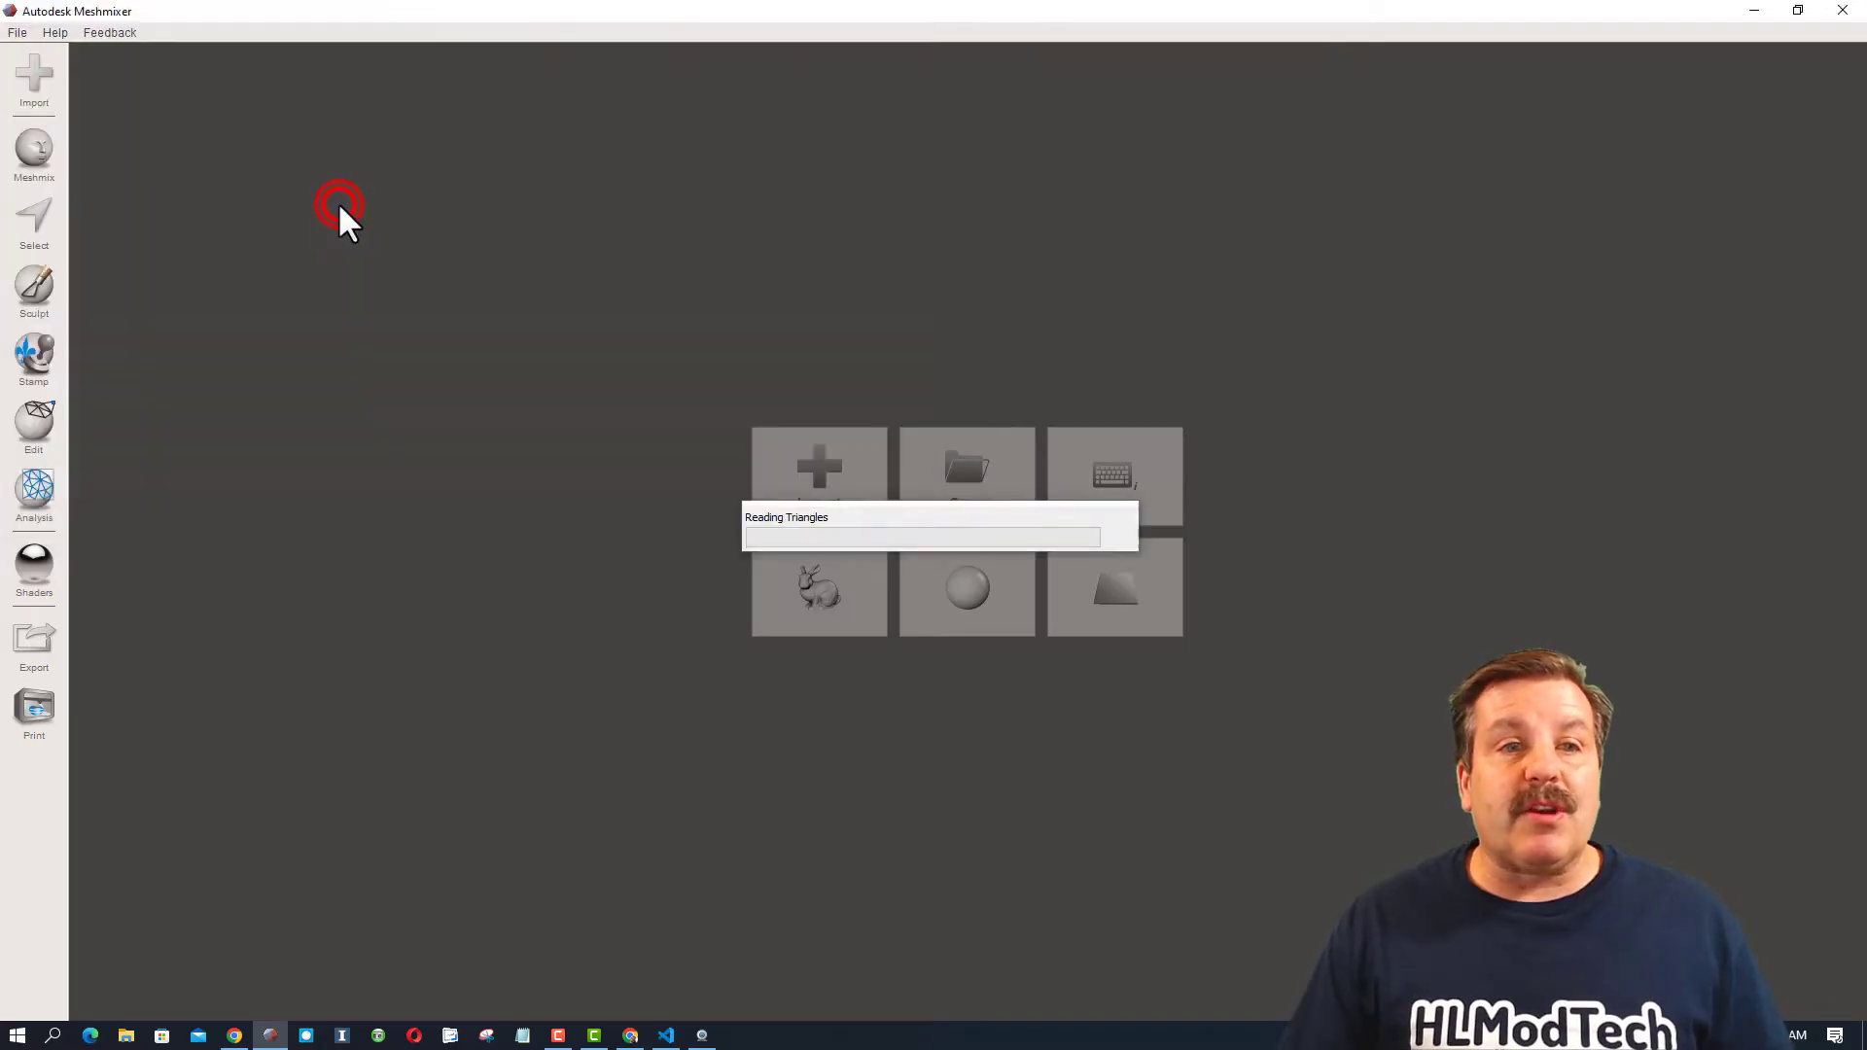
pyautogui.moveTo(900, 317); pyautogui.dragTo(950, 405, button='right')
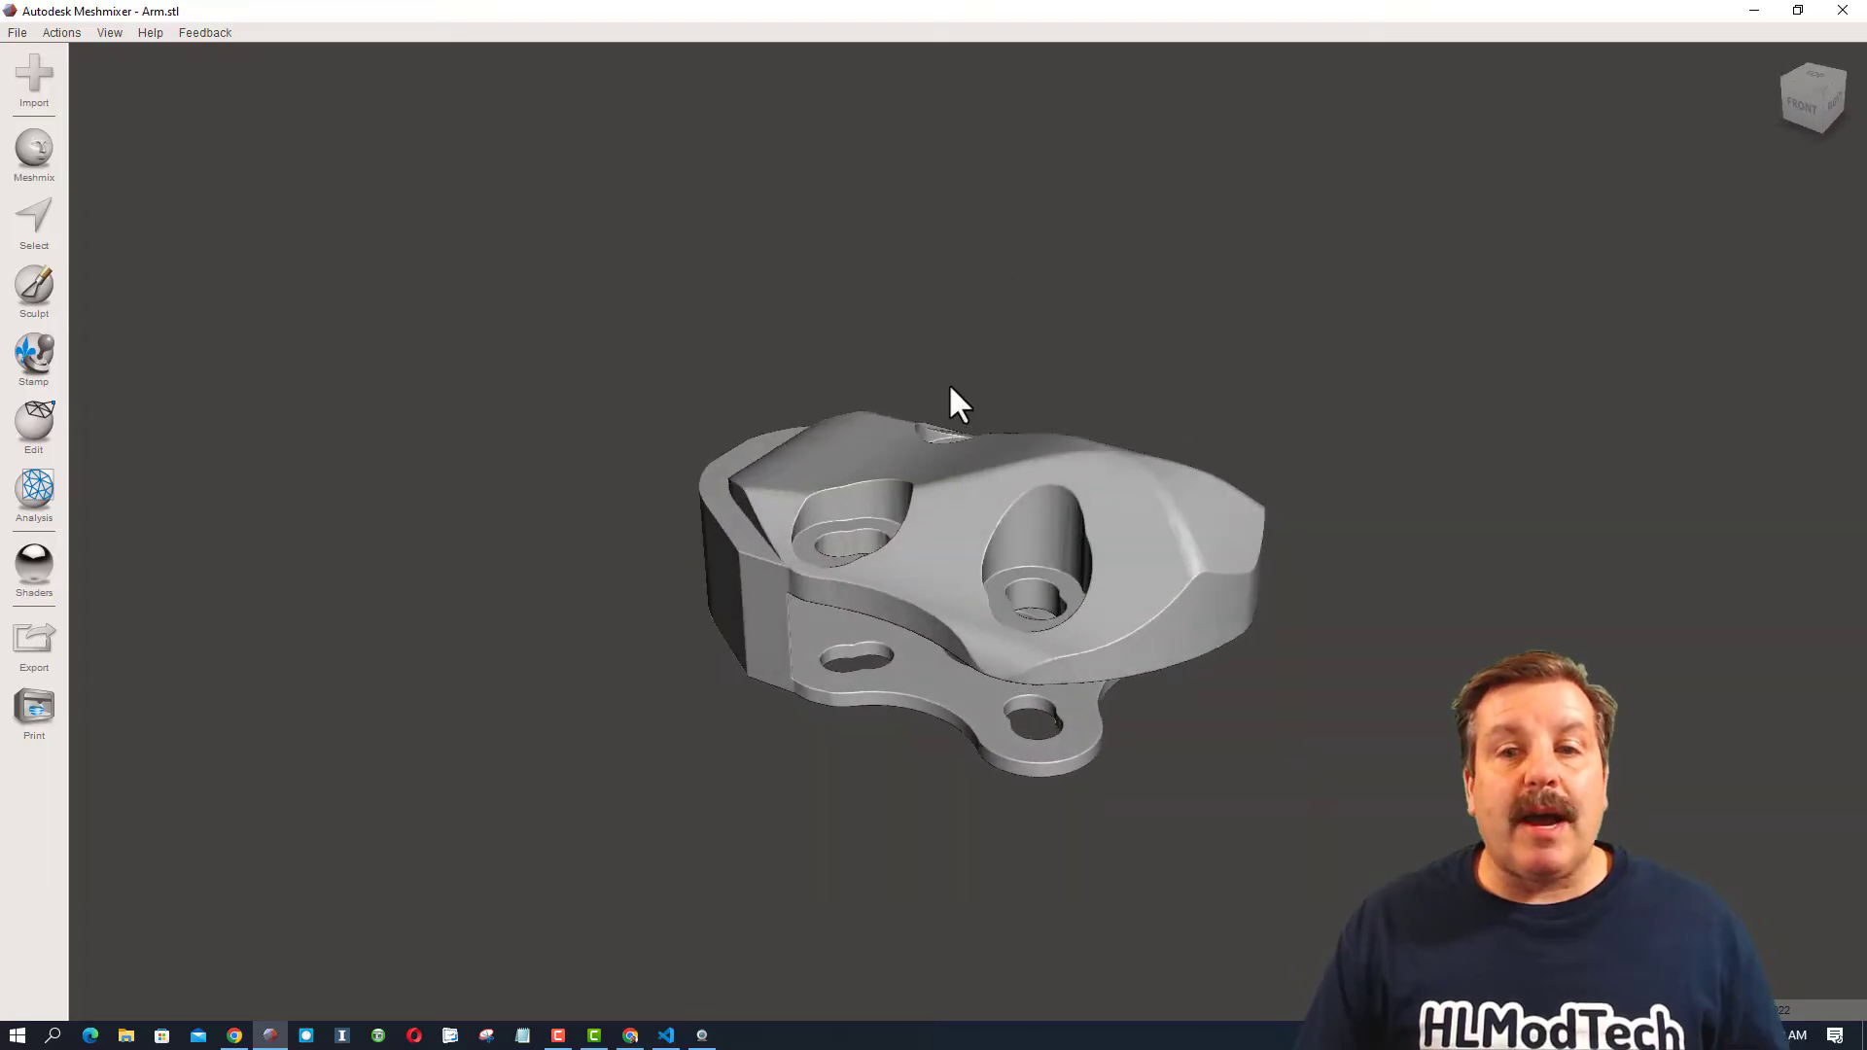
# Select the whole arm guard and preview a 50% Shape Preserving reduction, orbiting to a side view.
pyautogui.click(858, 506)
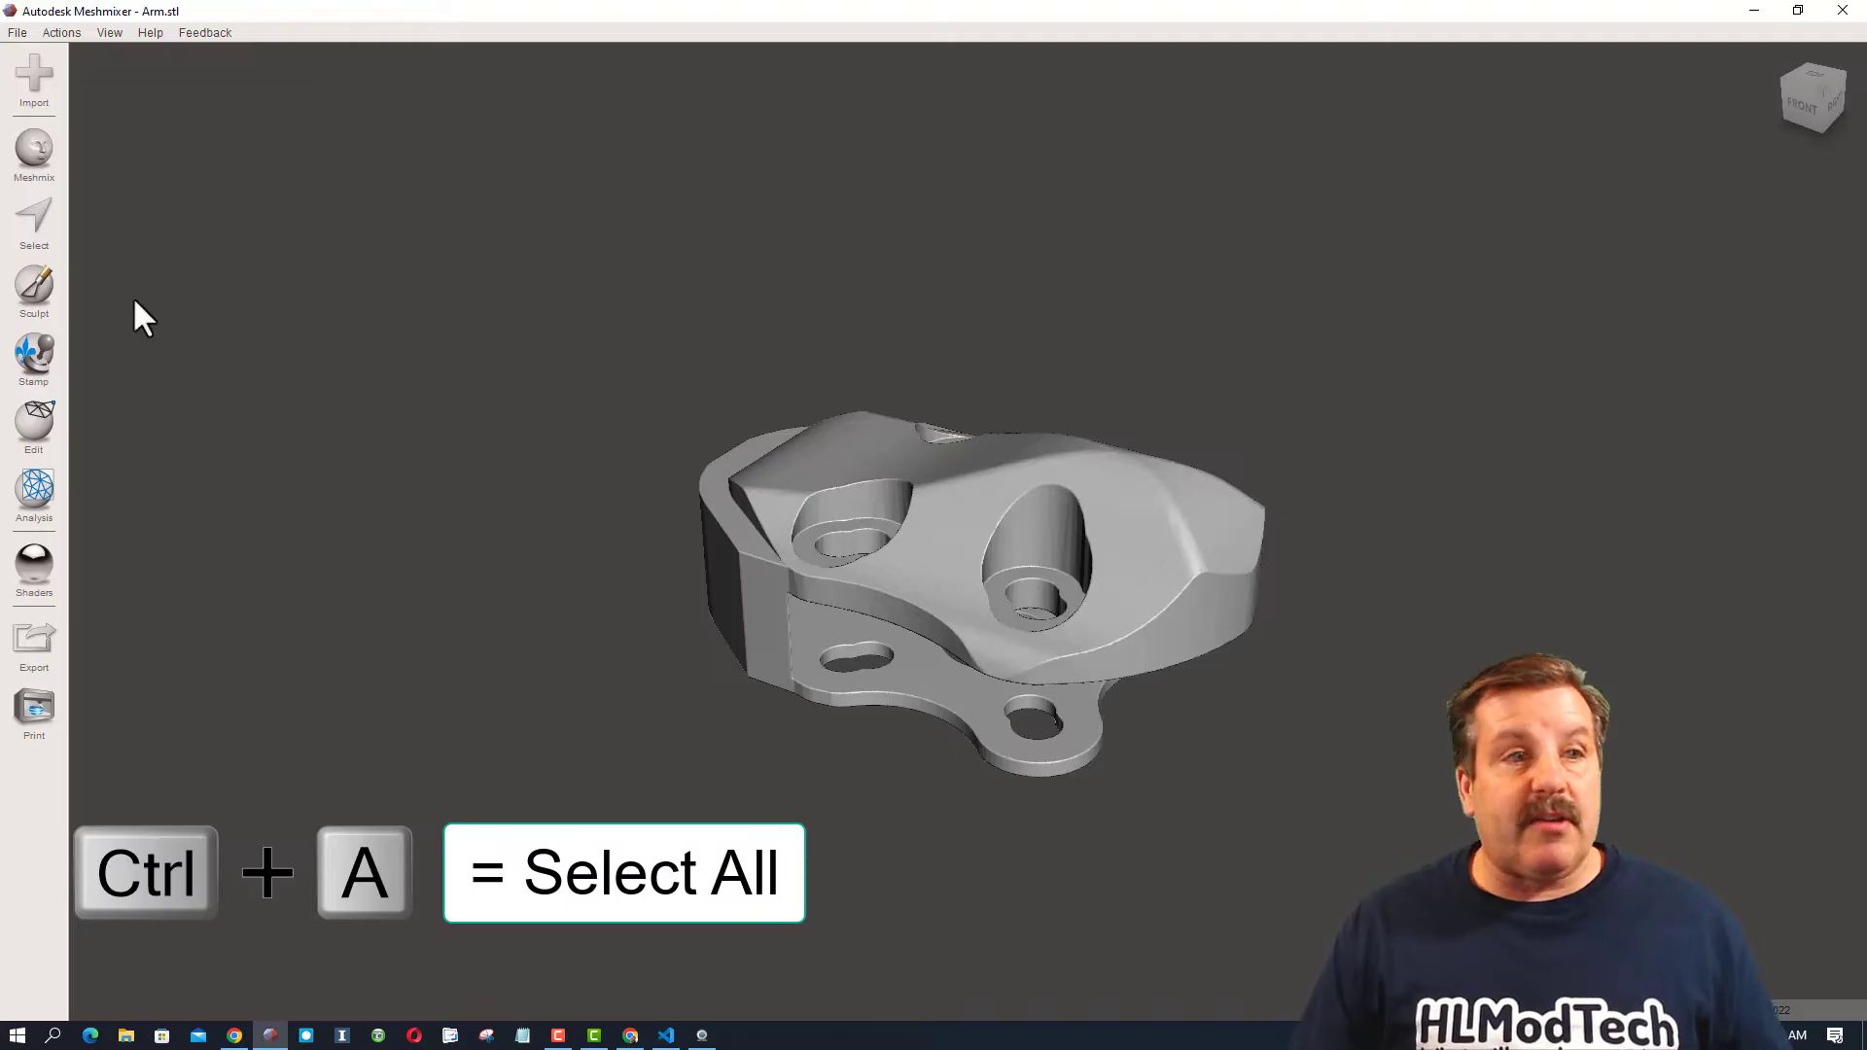
pyautogui.hotkey('ctrl', 'a')
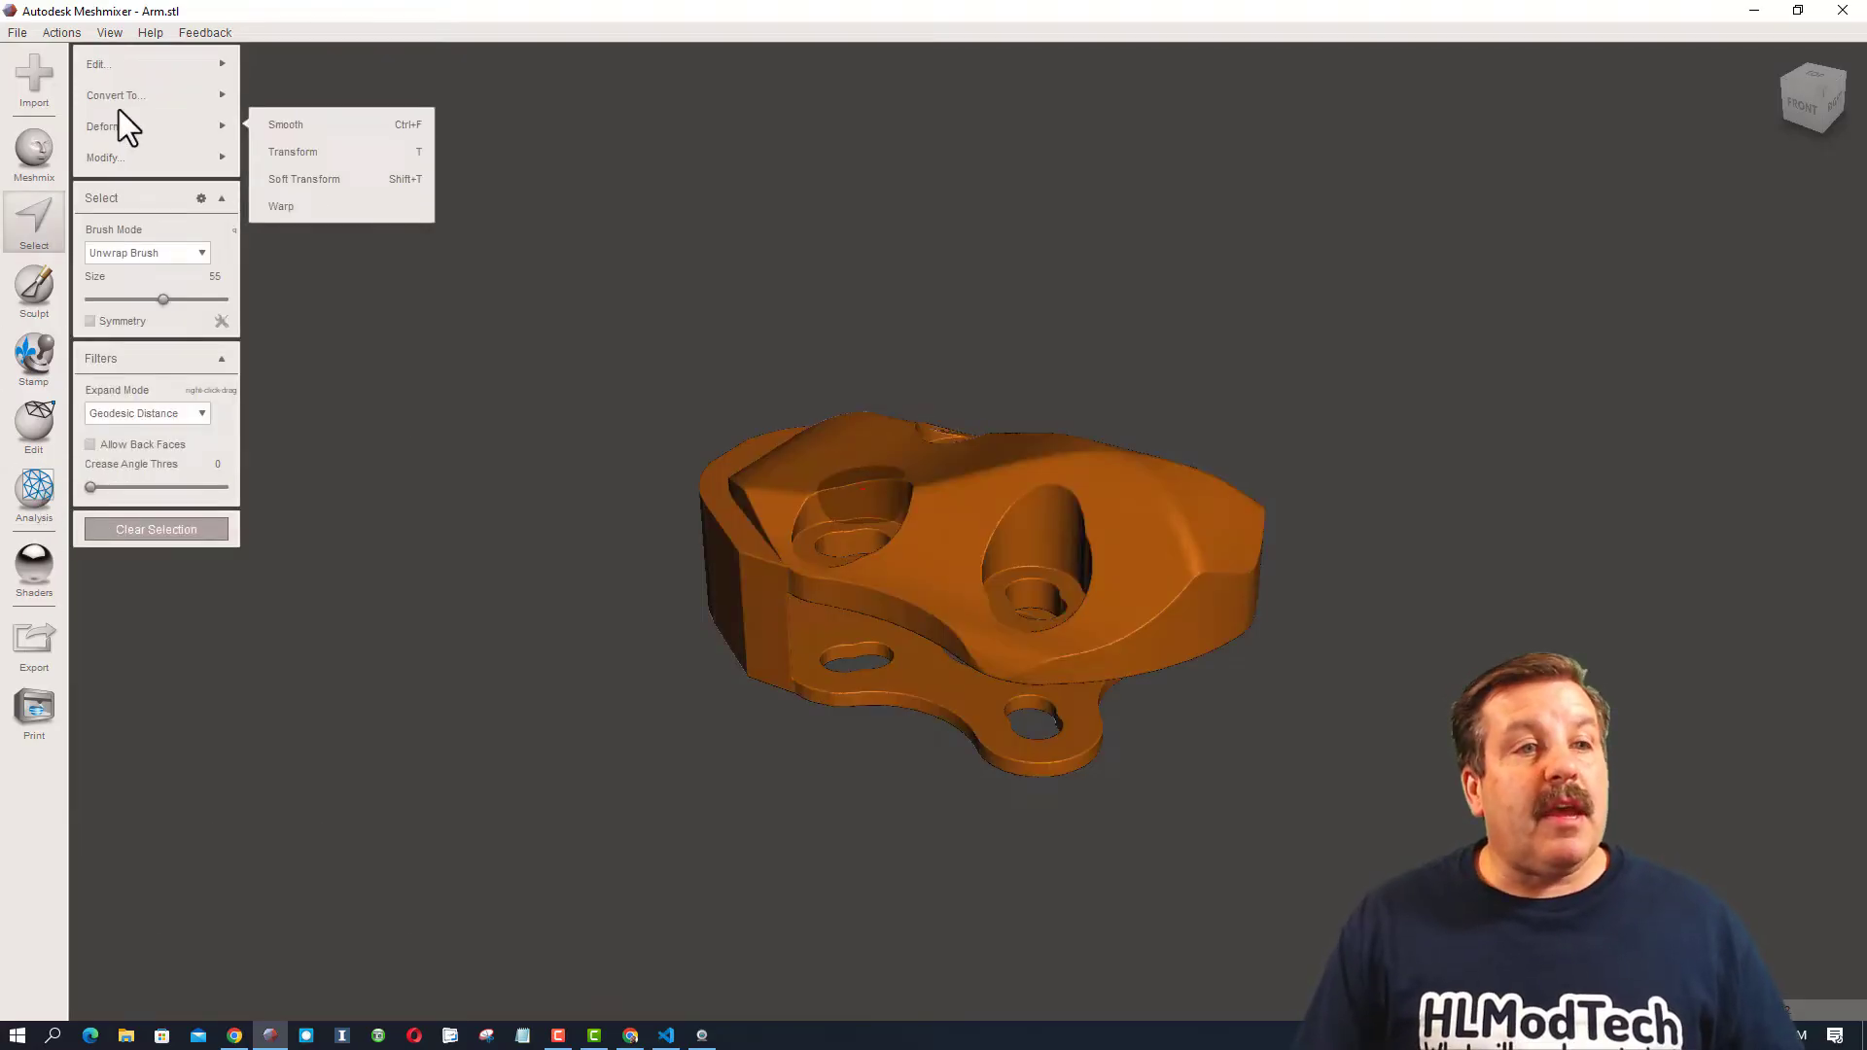
pyautogui.moveTo(144, 61)
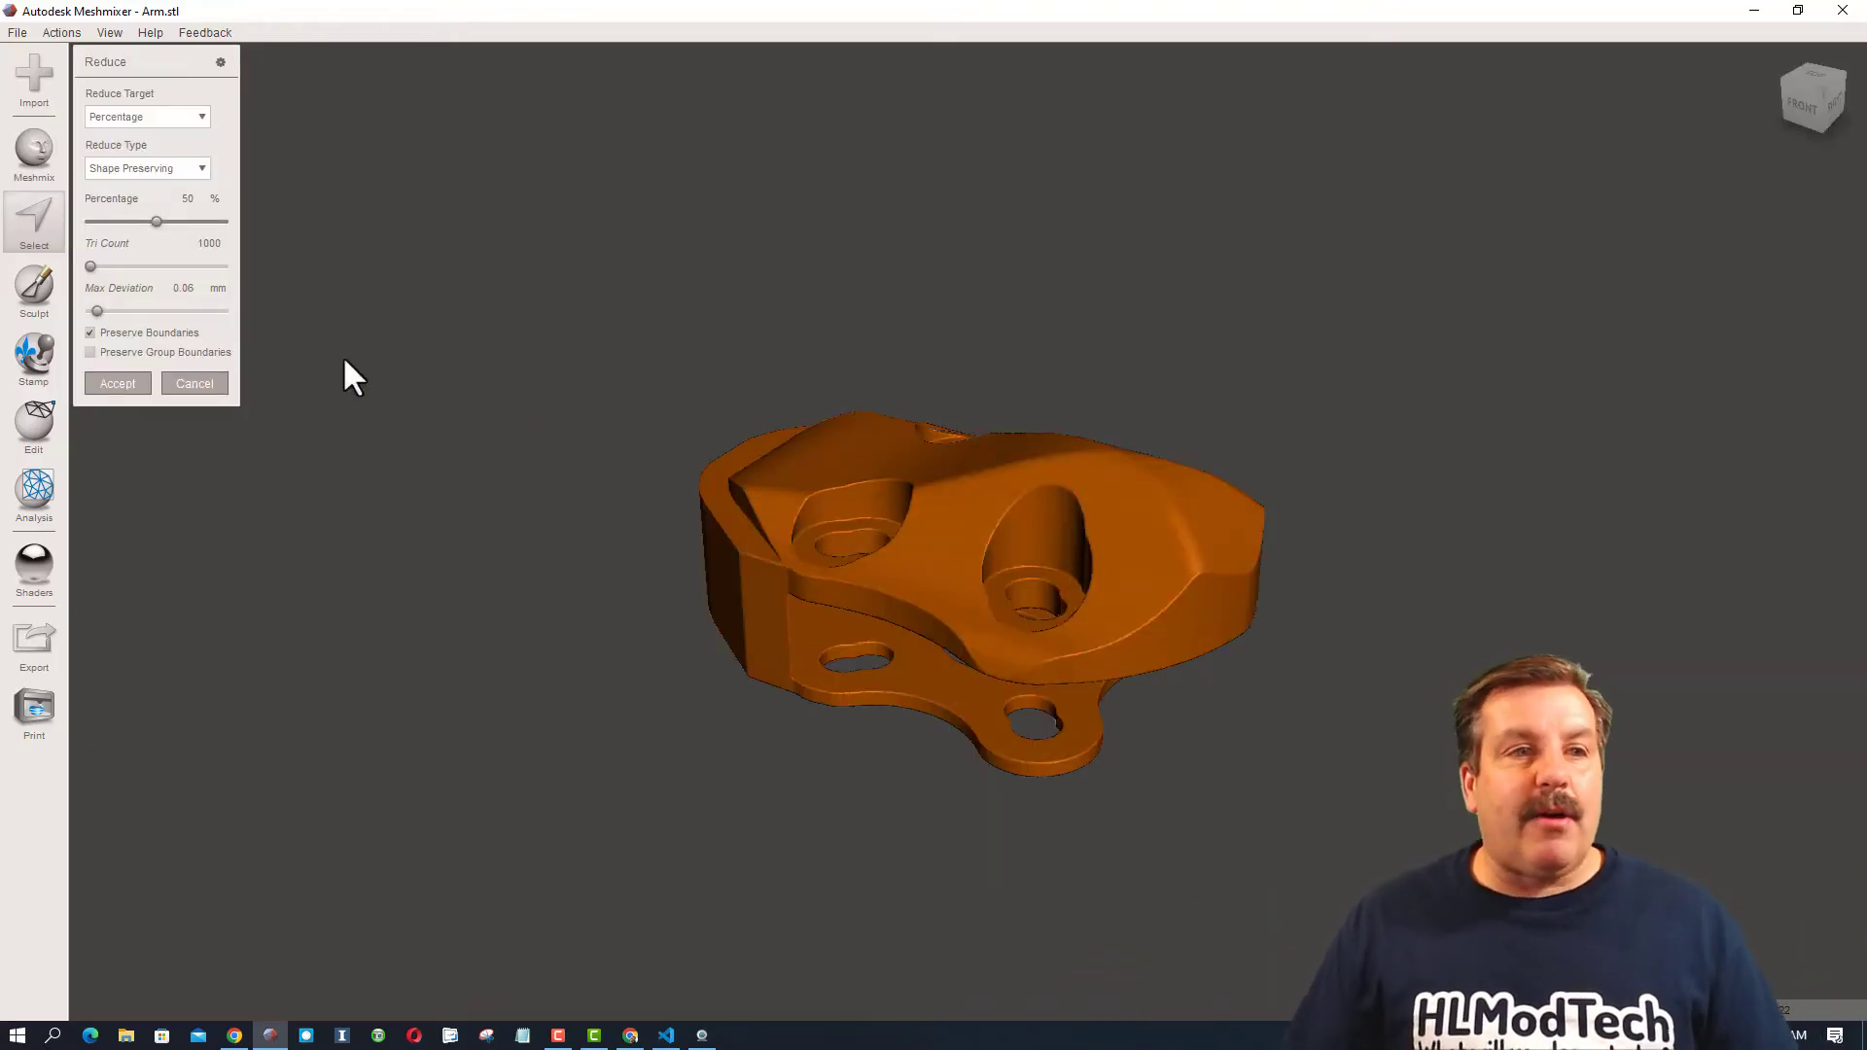
pyautogui.moveTo(1128, 513); pyautogui.dragTo(979, 589, button='right')
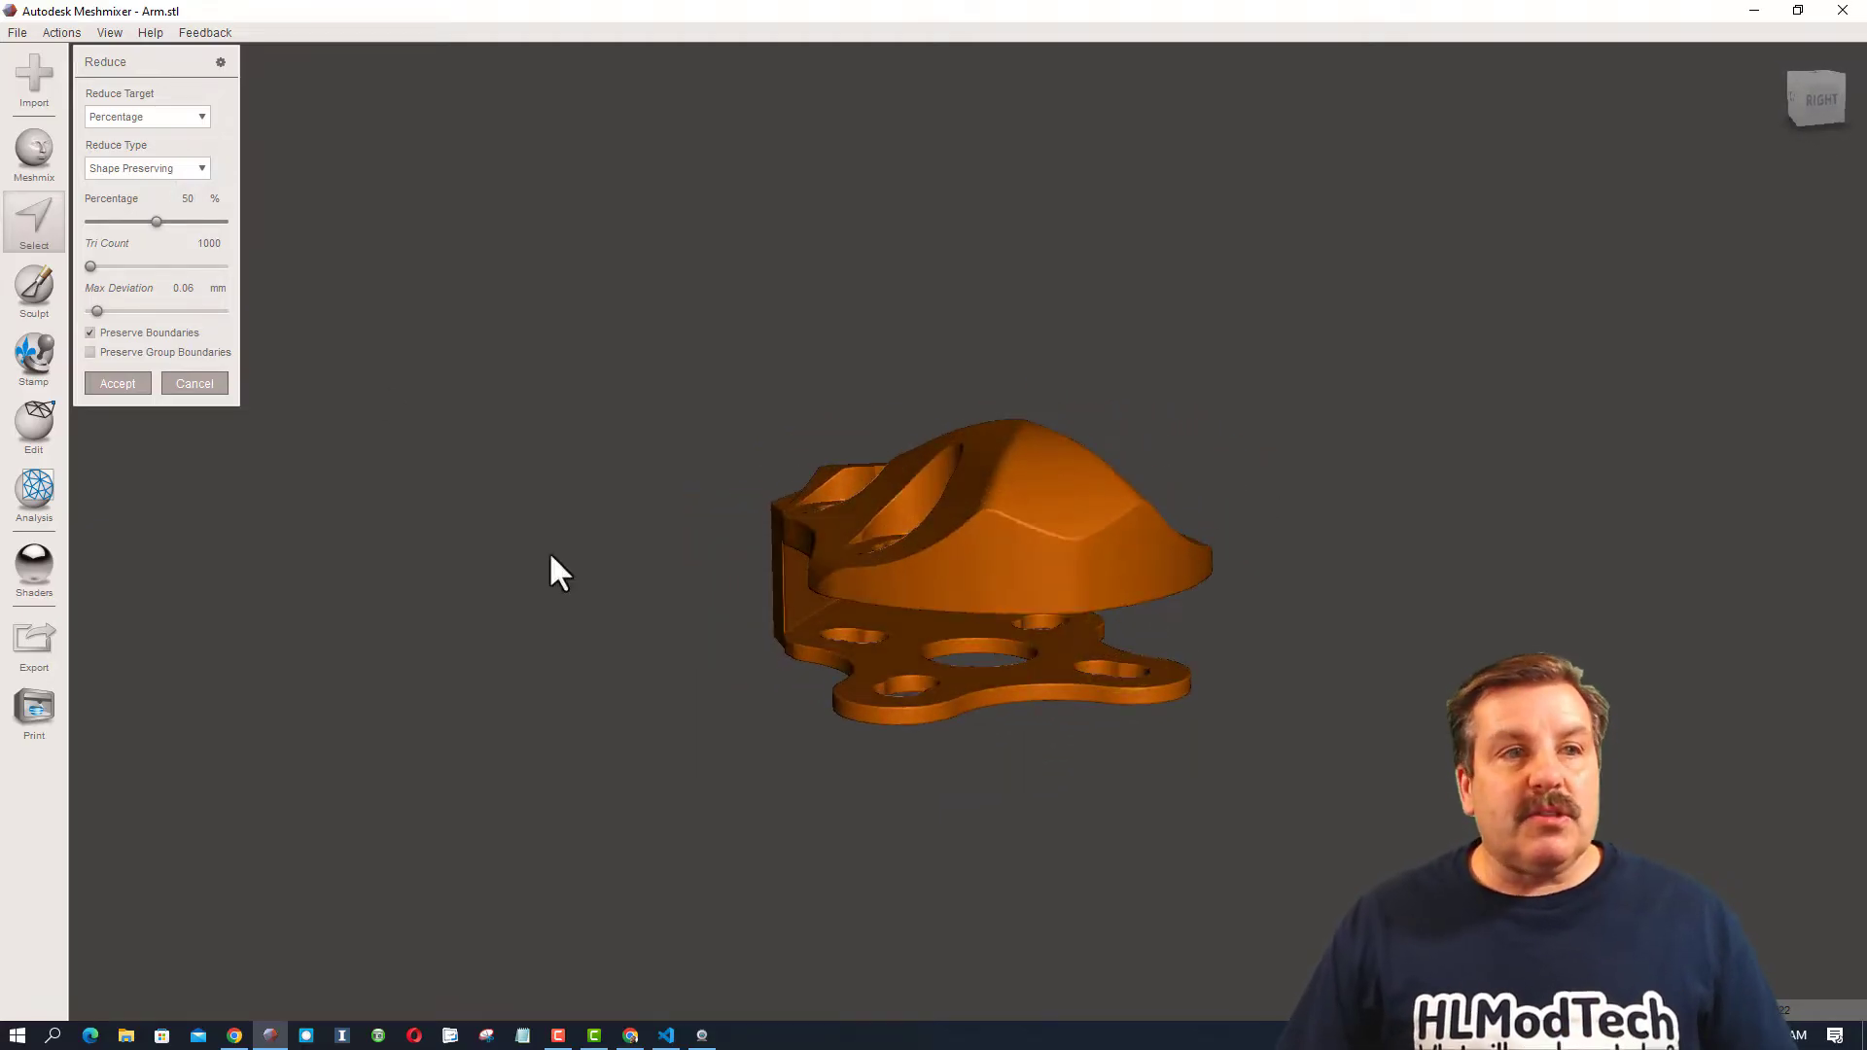
# Accept the 50% reduction and export the mesh to Downloads as arm2 in STL Binary.
pyautogui.click(122, 379)
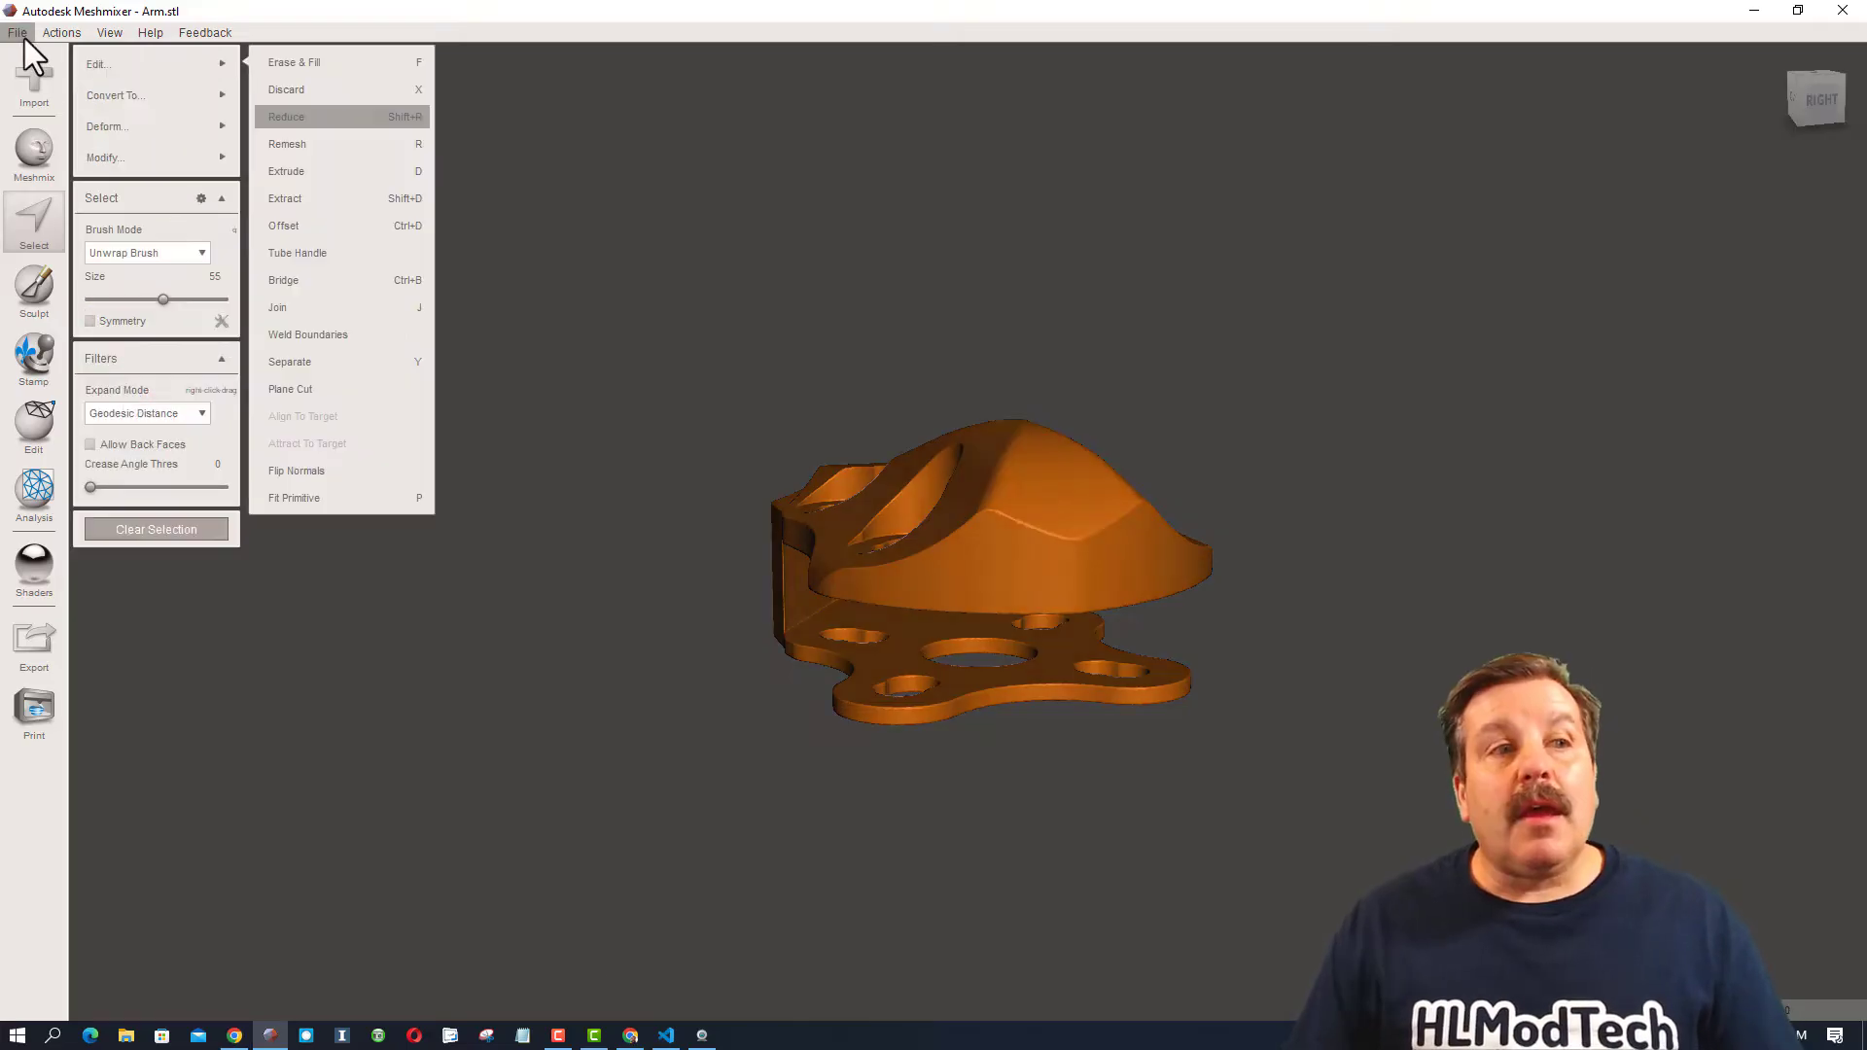
pyautogui.click(19, 34)
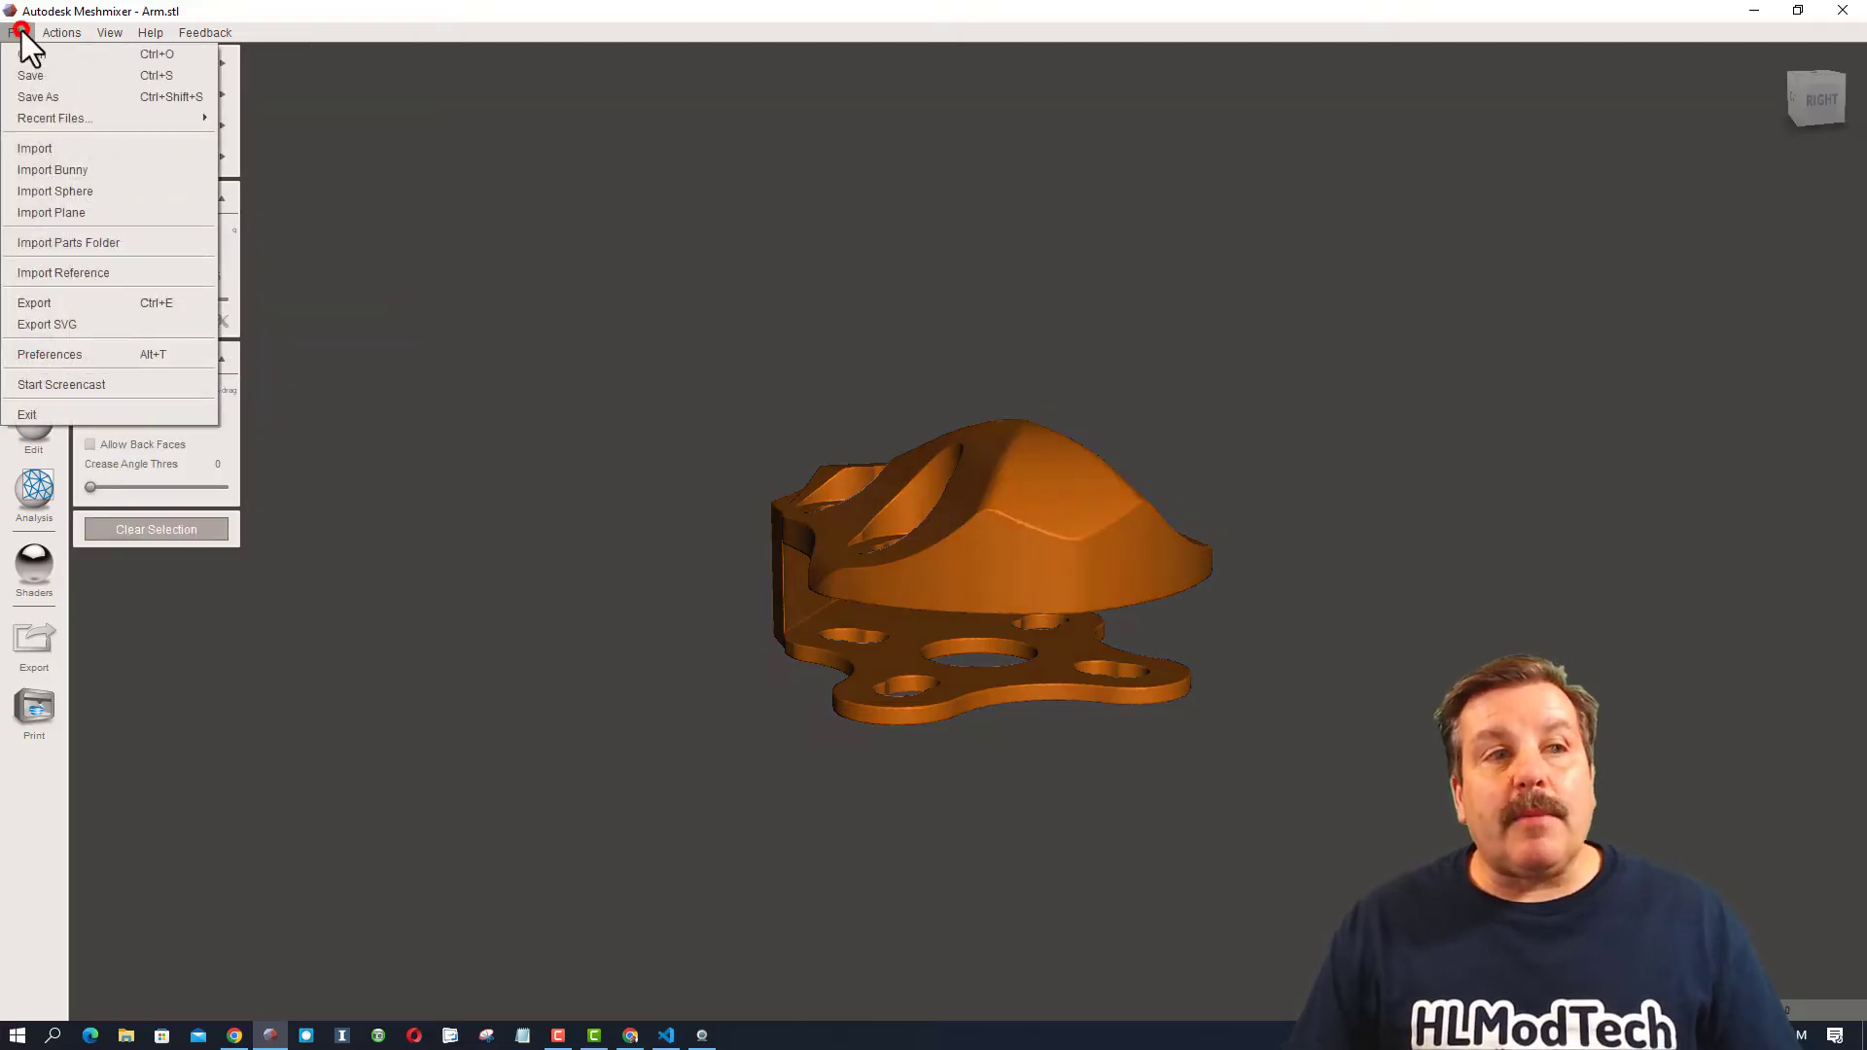
pyautogui.click(56, 300)
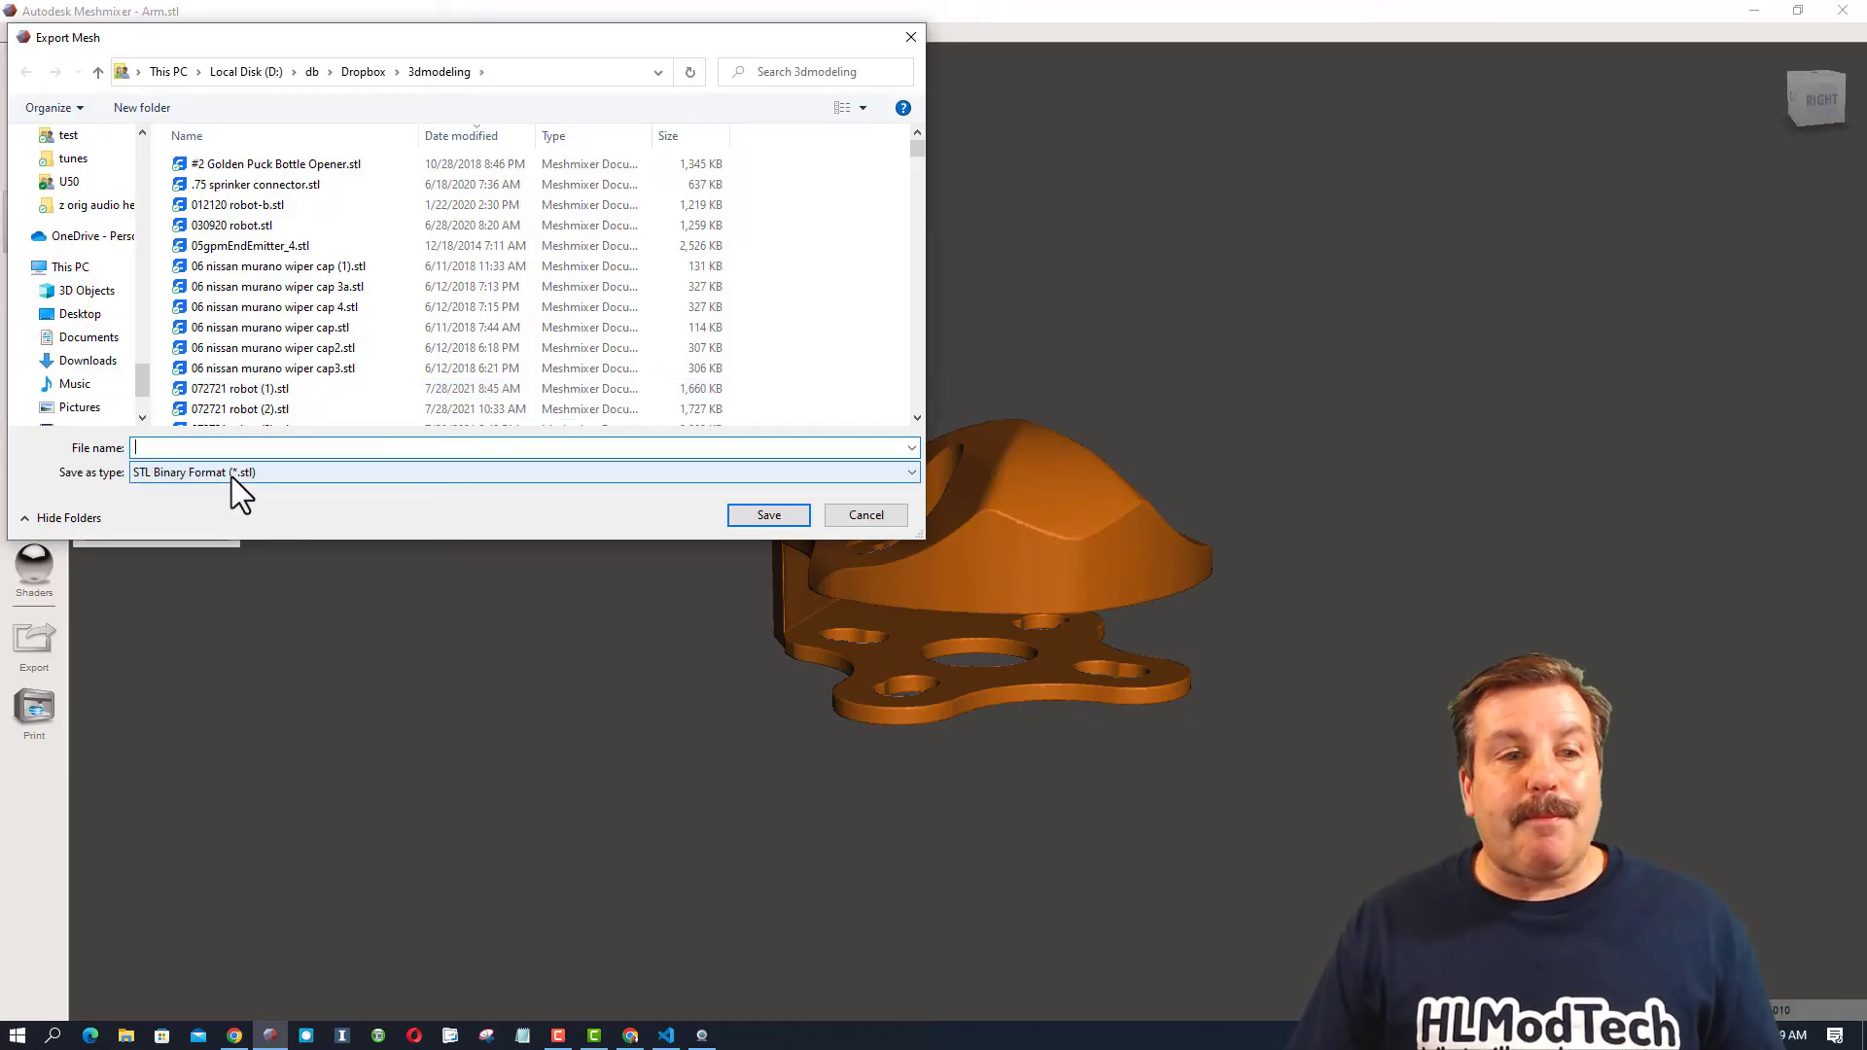
pyautogui.scroll(10, 145, 147)
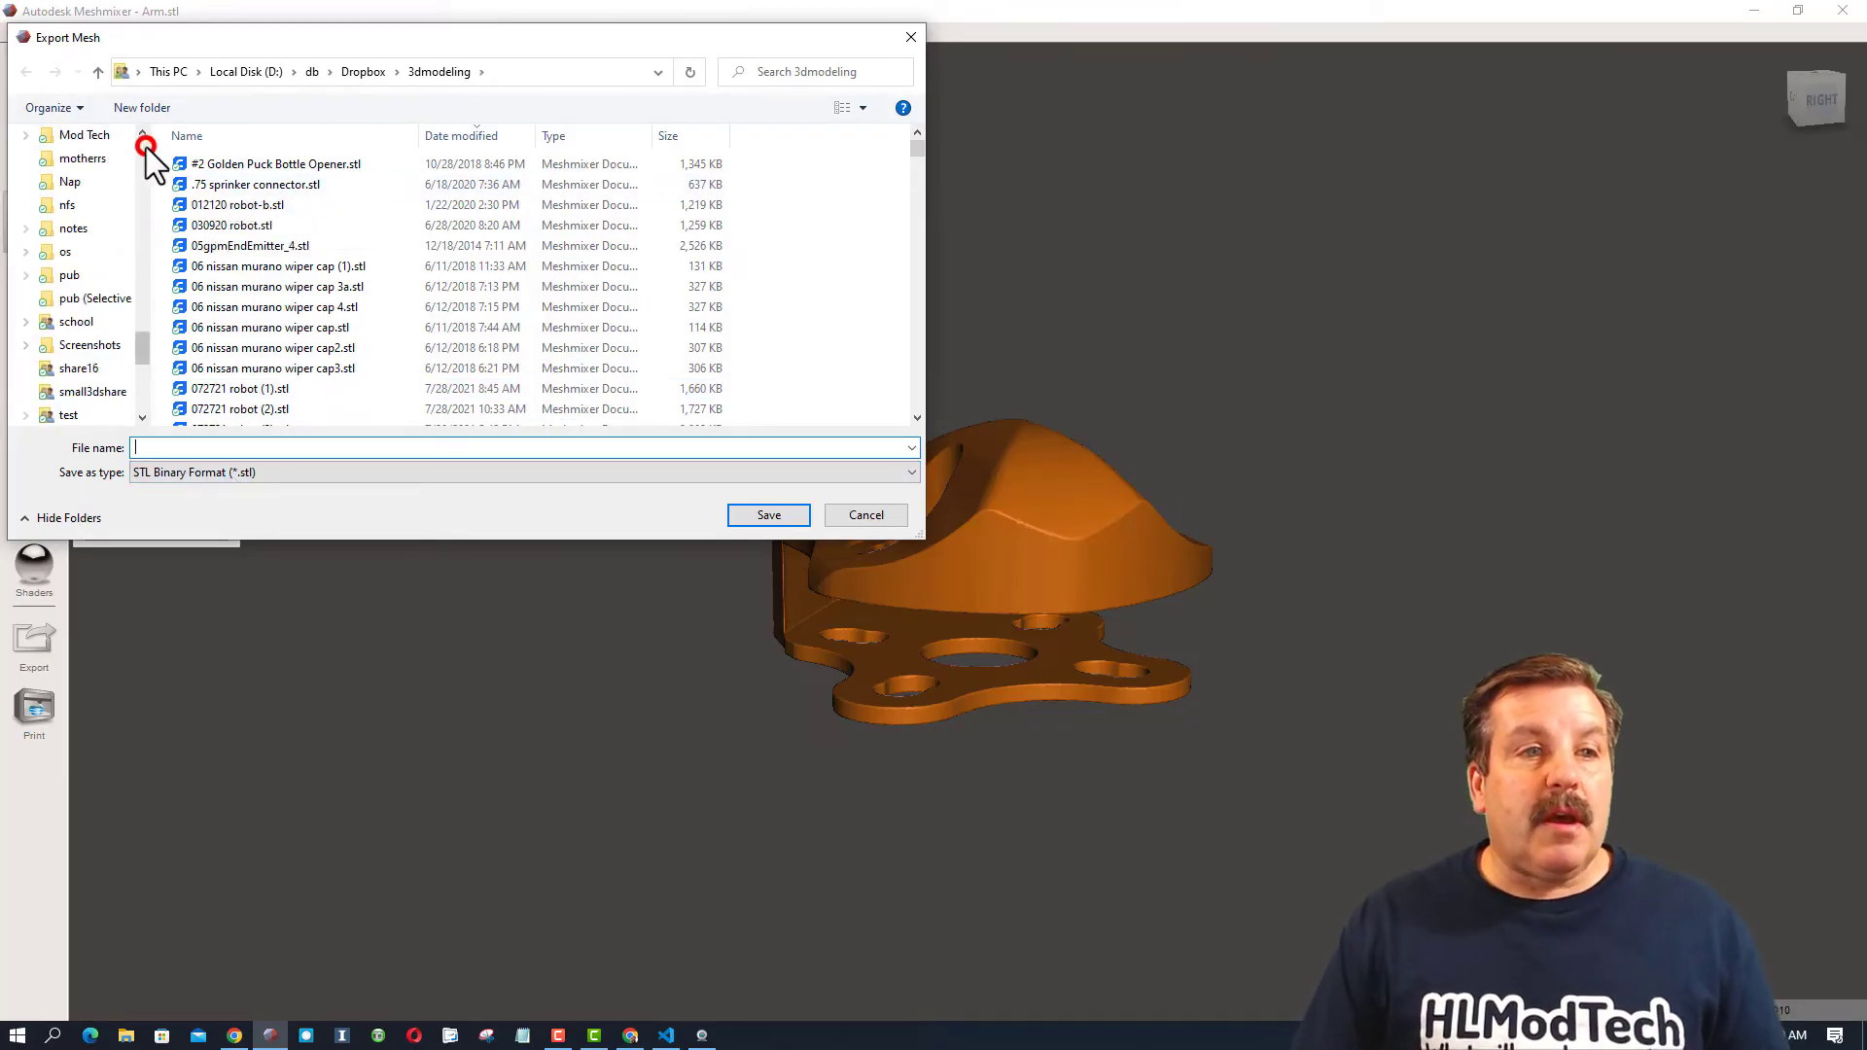
pyautogui.click(86, 196)
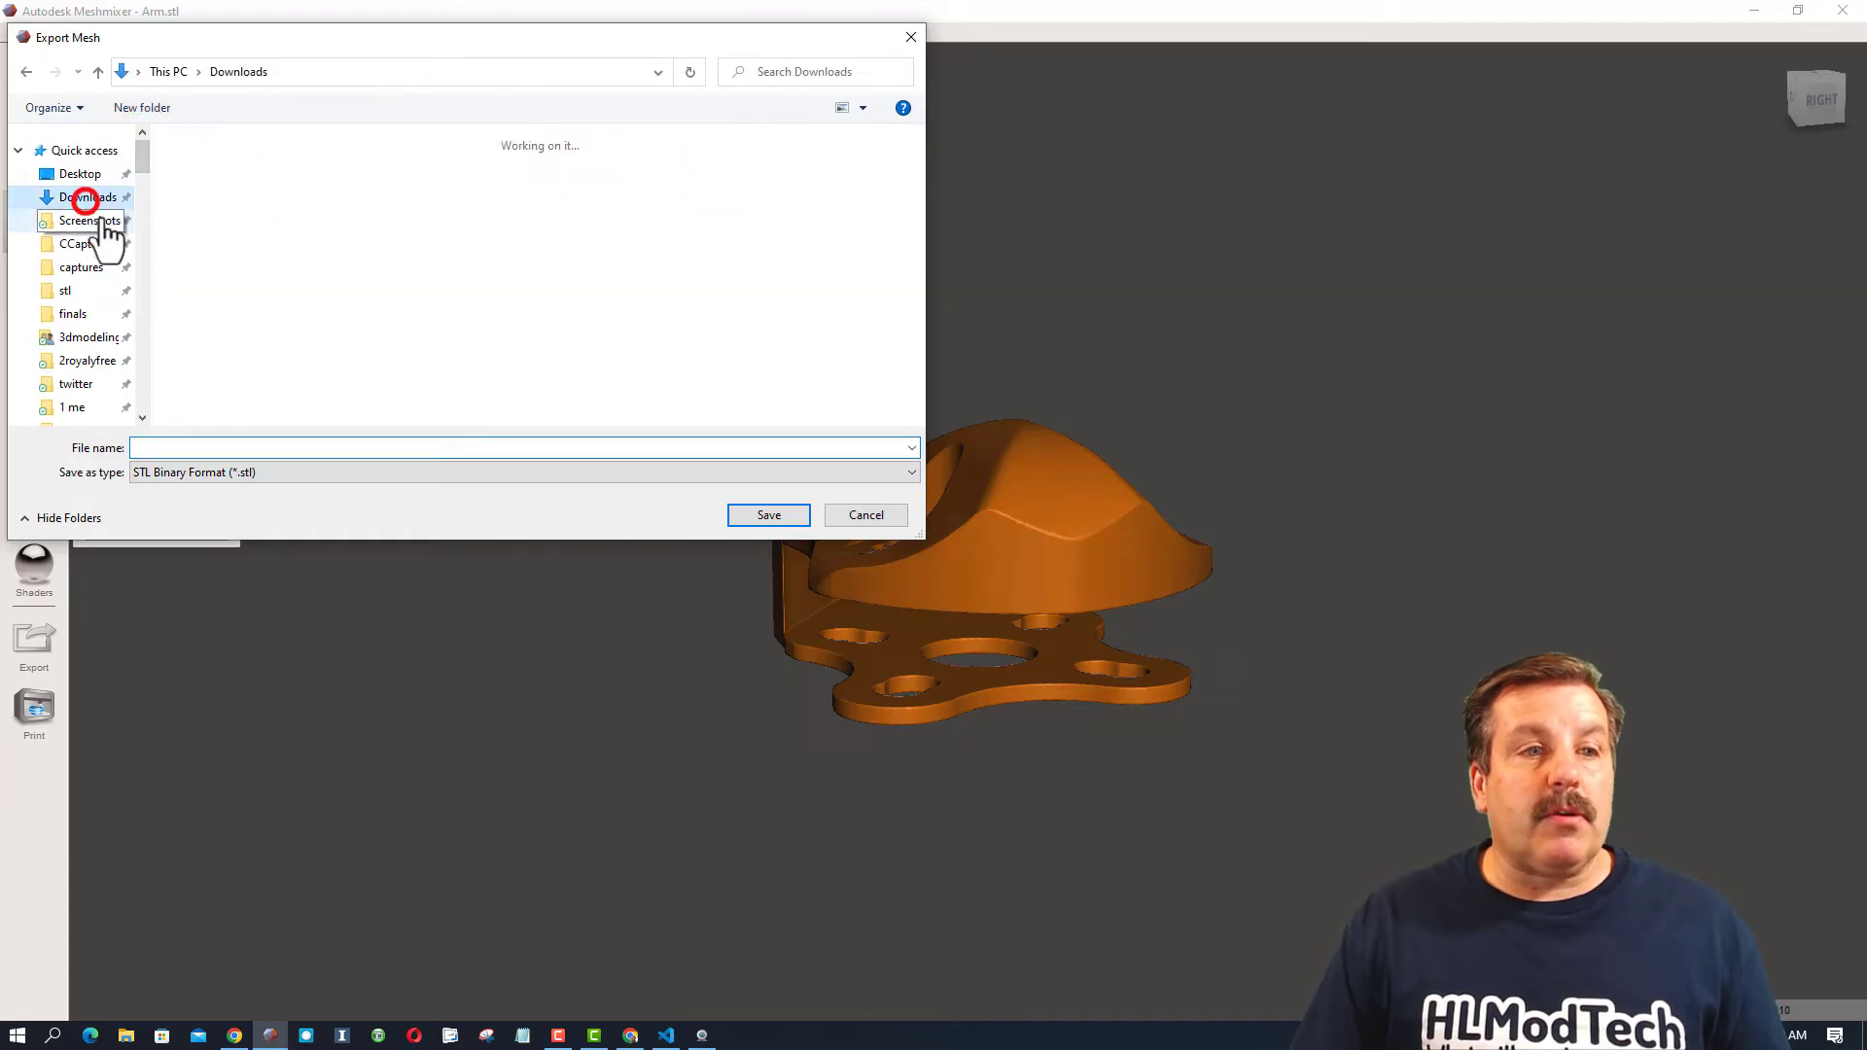
pyautogui.click(166, 445)
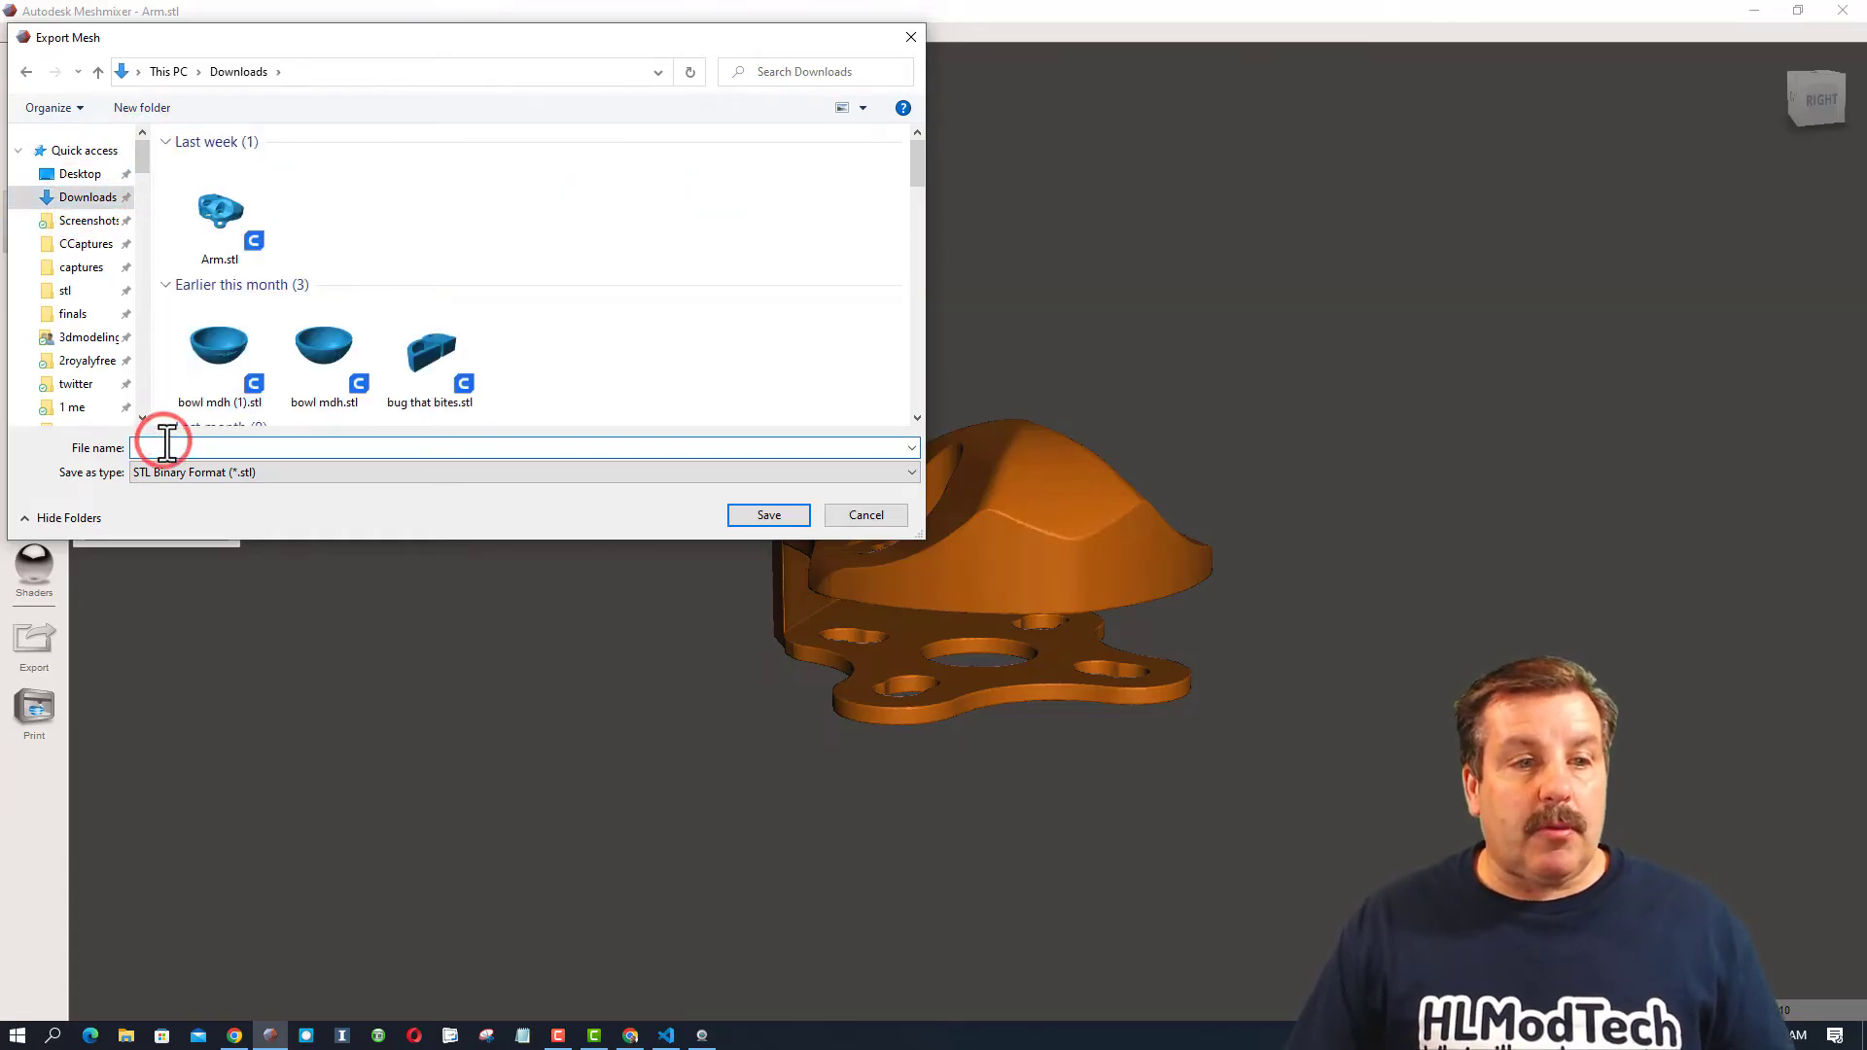
pyautogui.write('arm2')
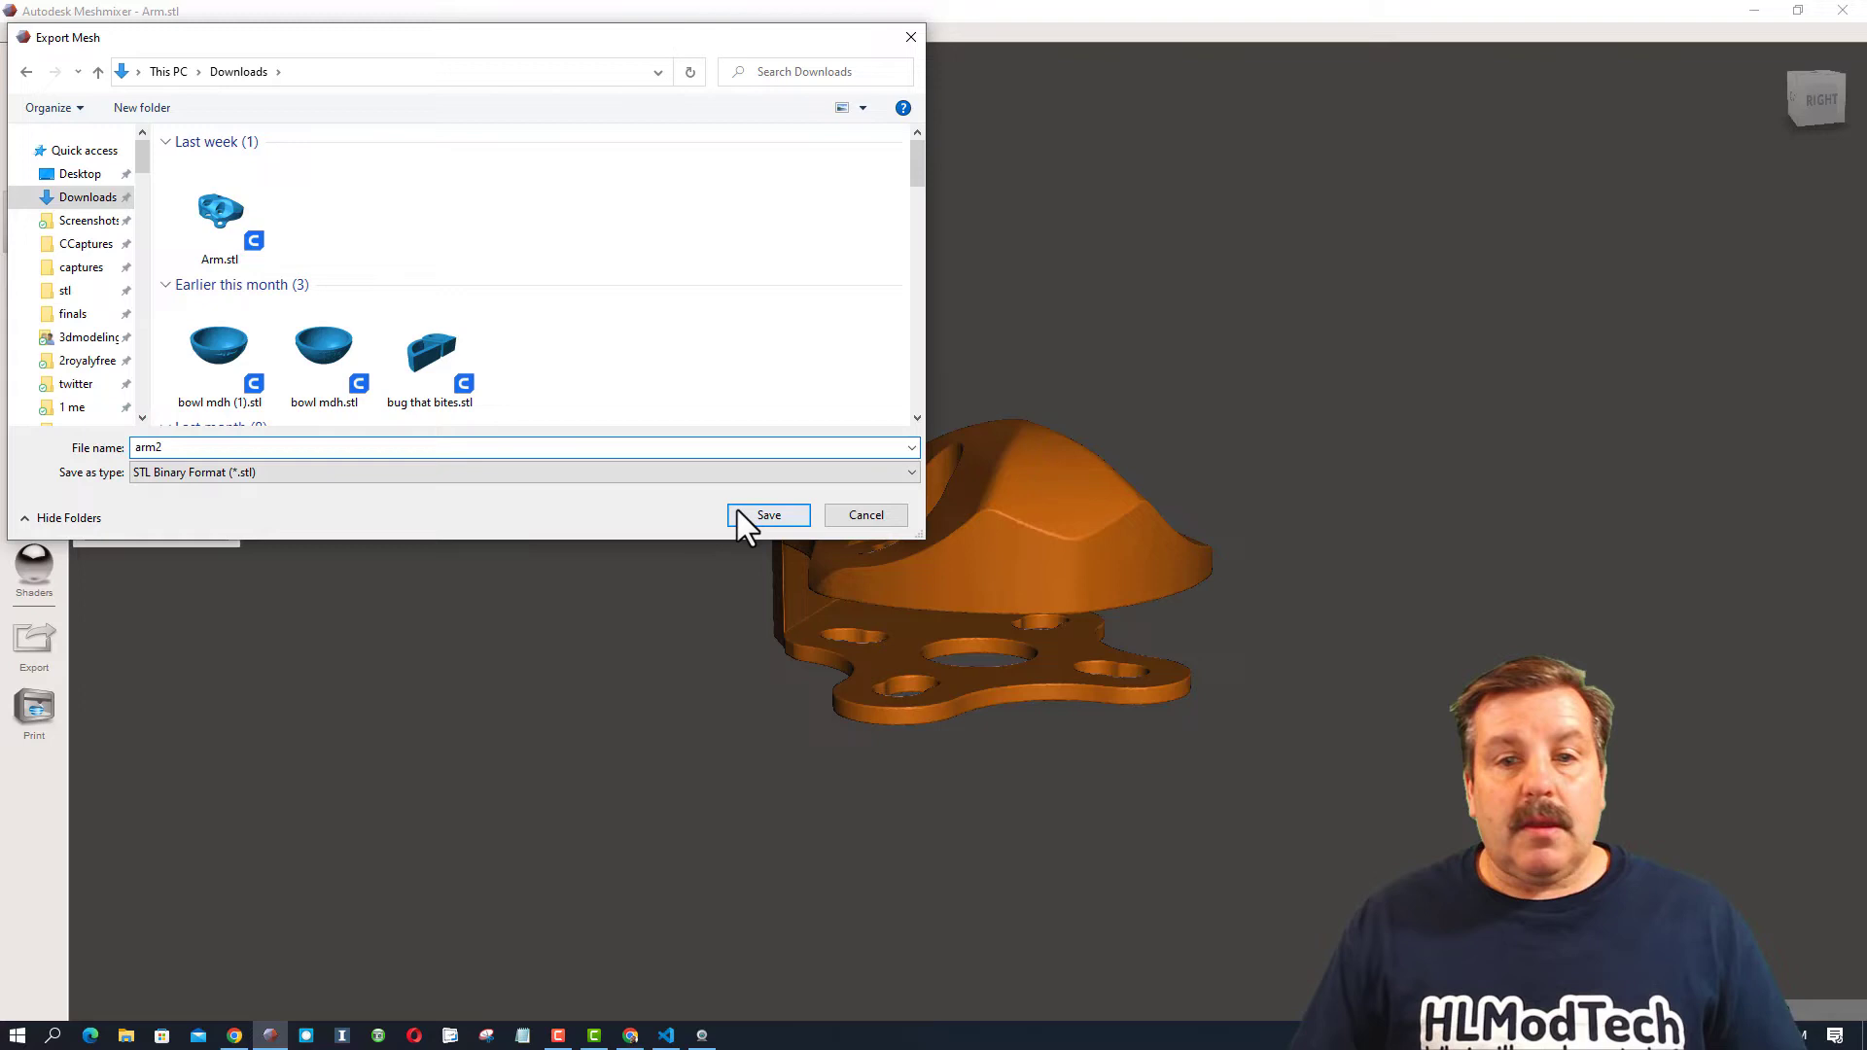
pyautogui.click(739, 513)
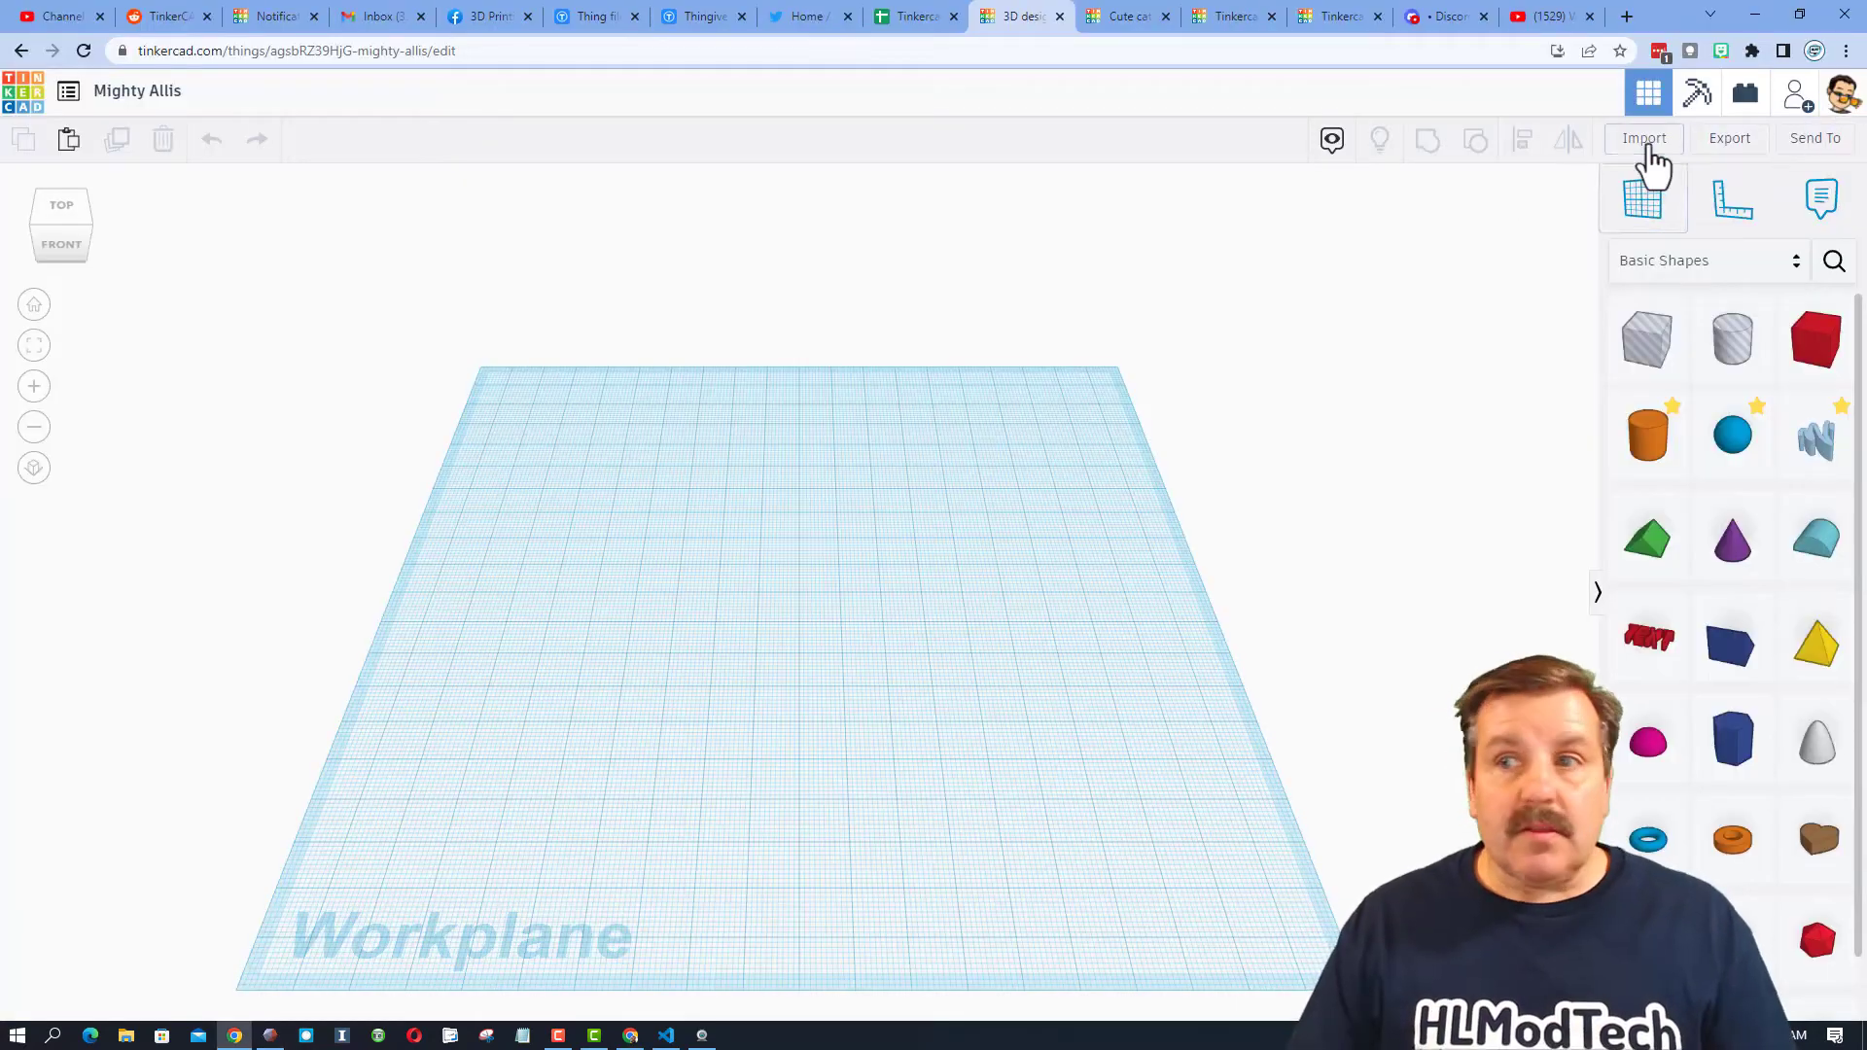
pyautogui.click(1643, 138)
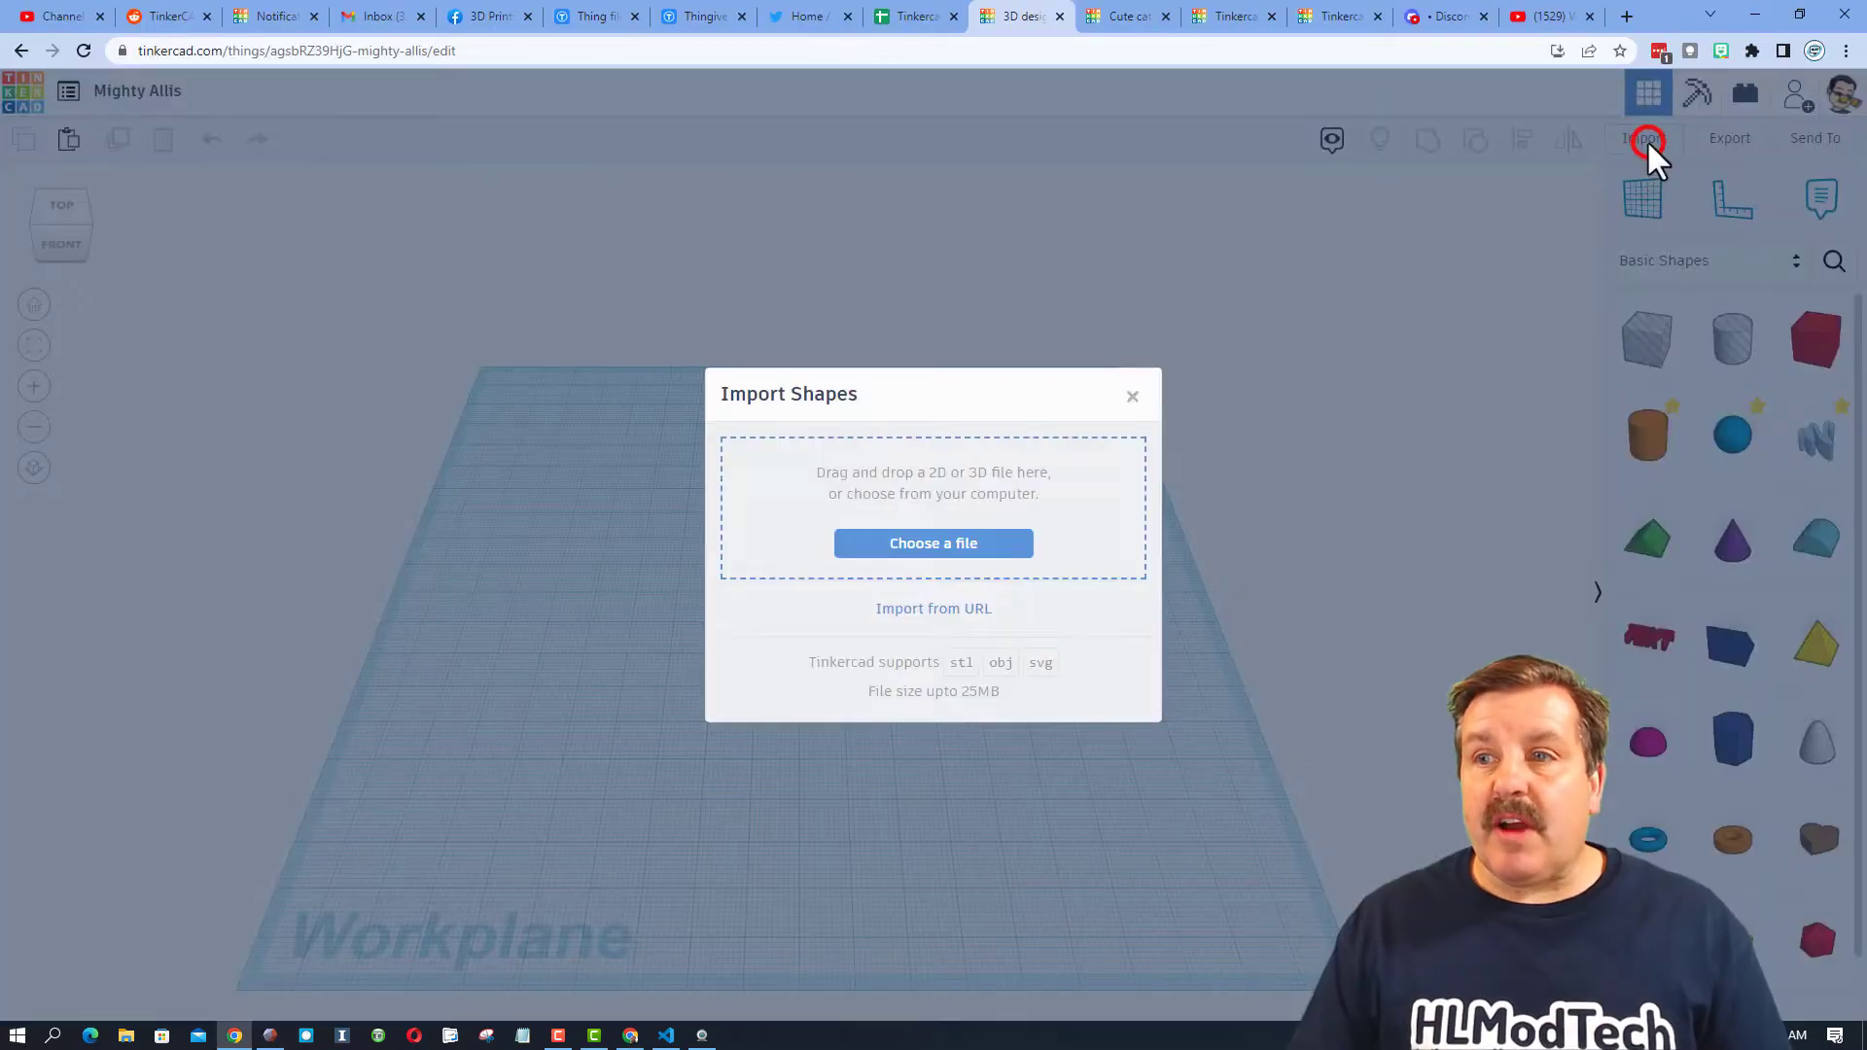
pyautogui.click(929, 543)
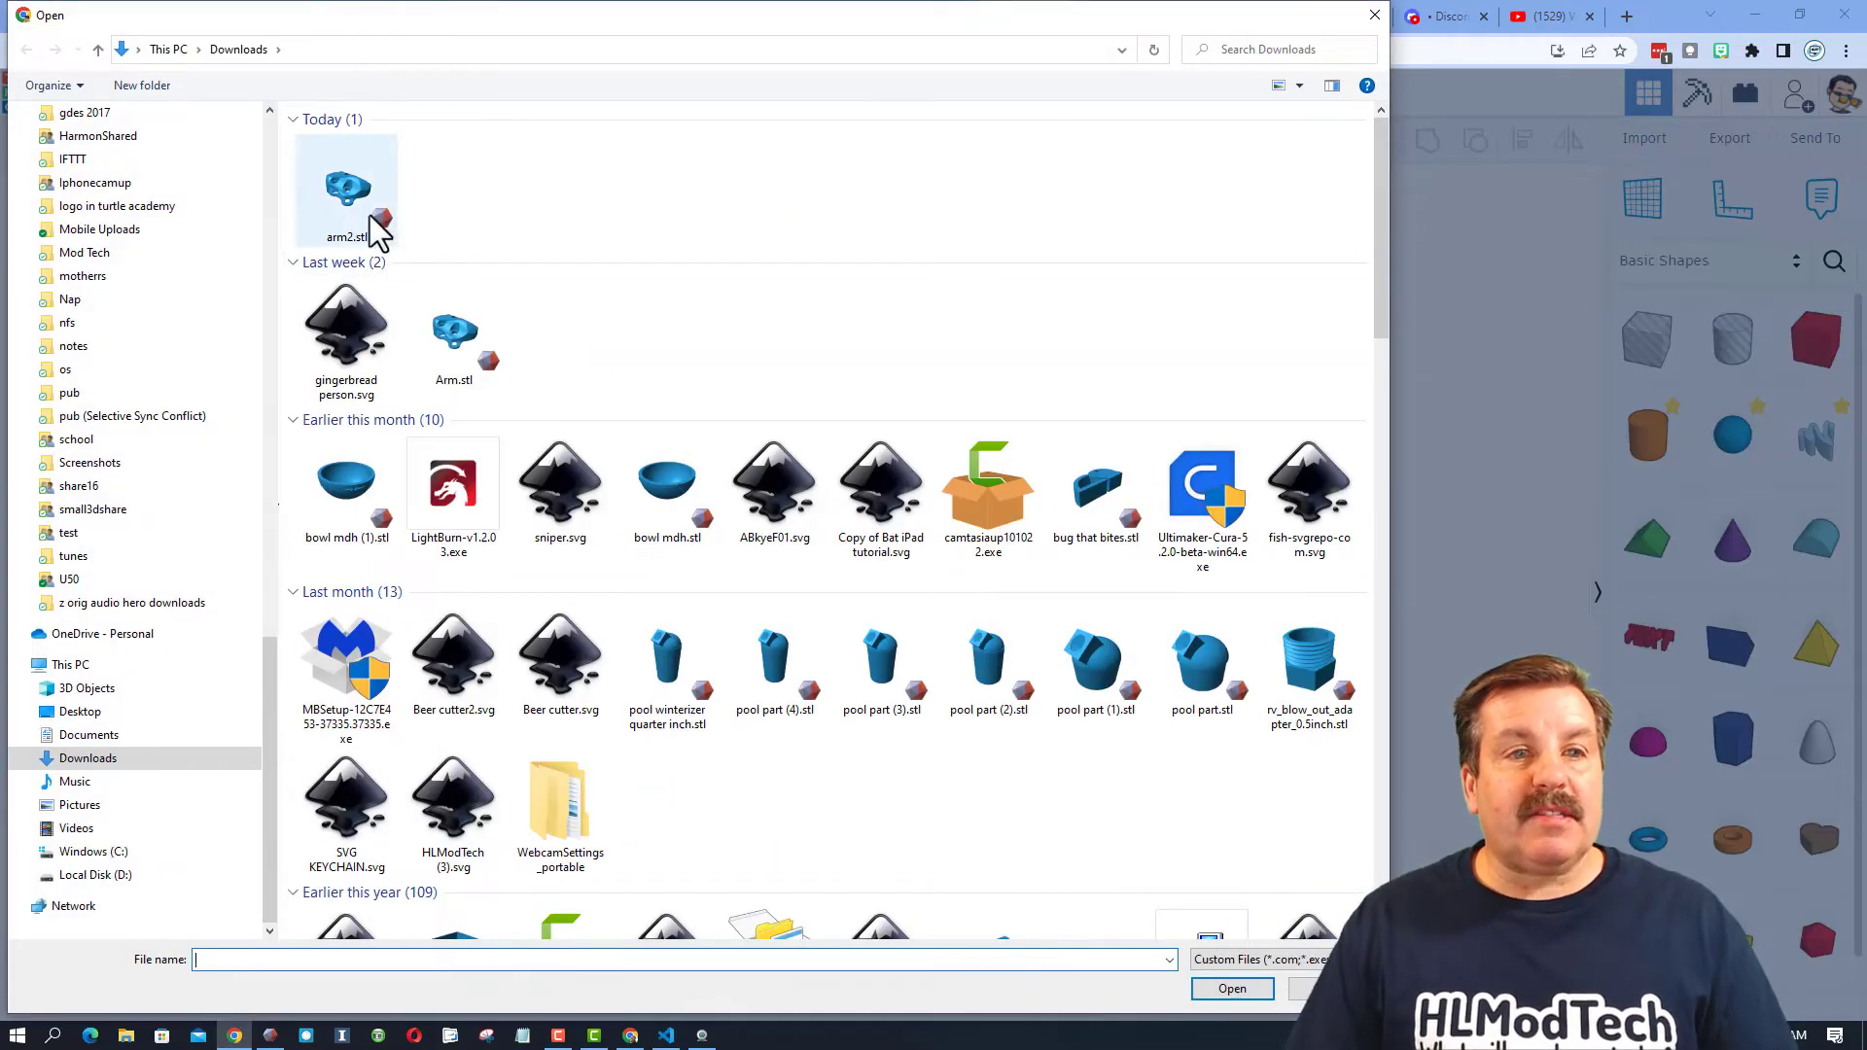
pyautogui.click(342, 180)
pyautogui.doubleClick(343, 185)
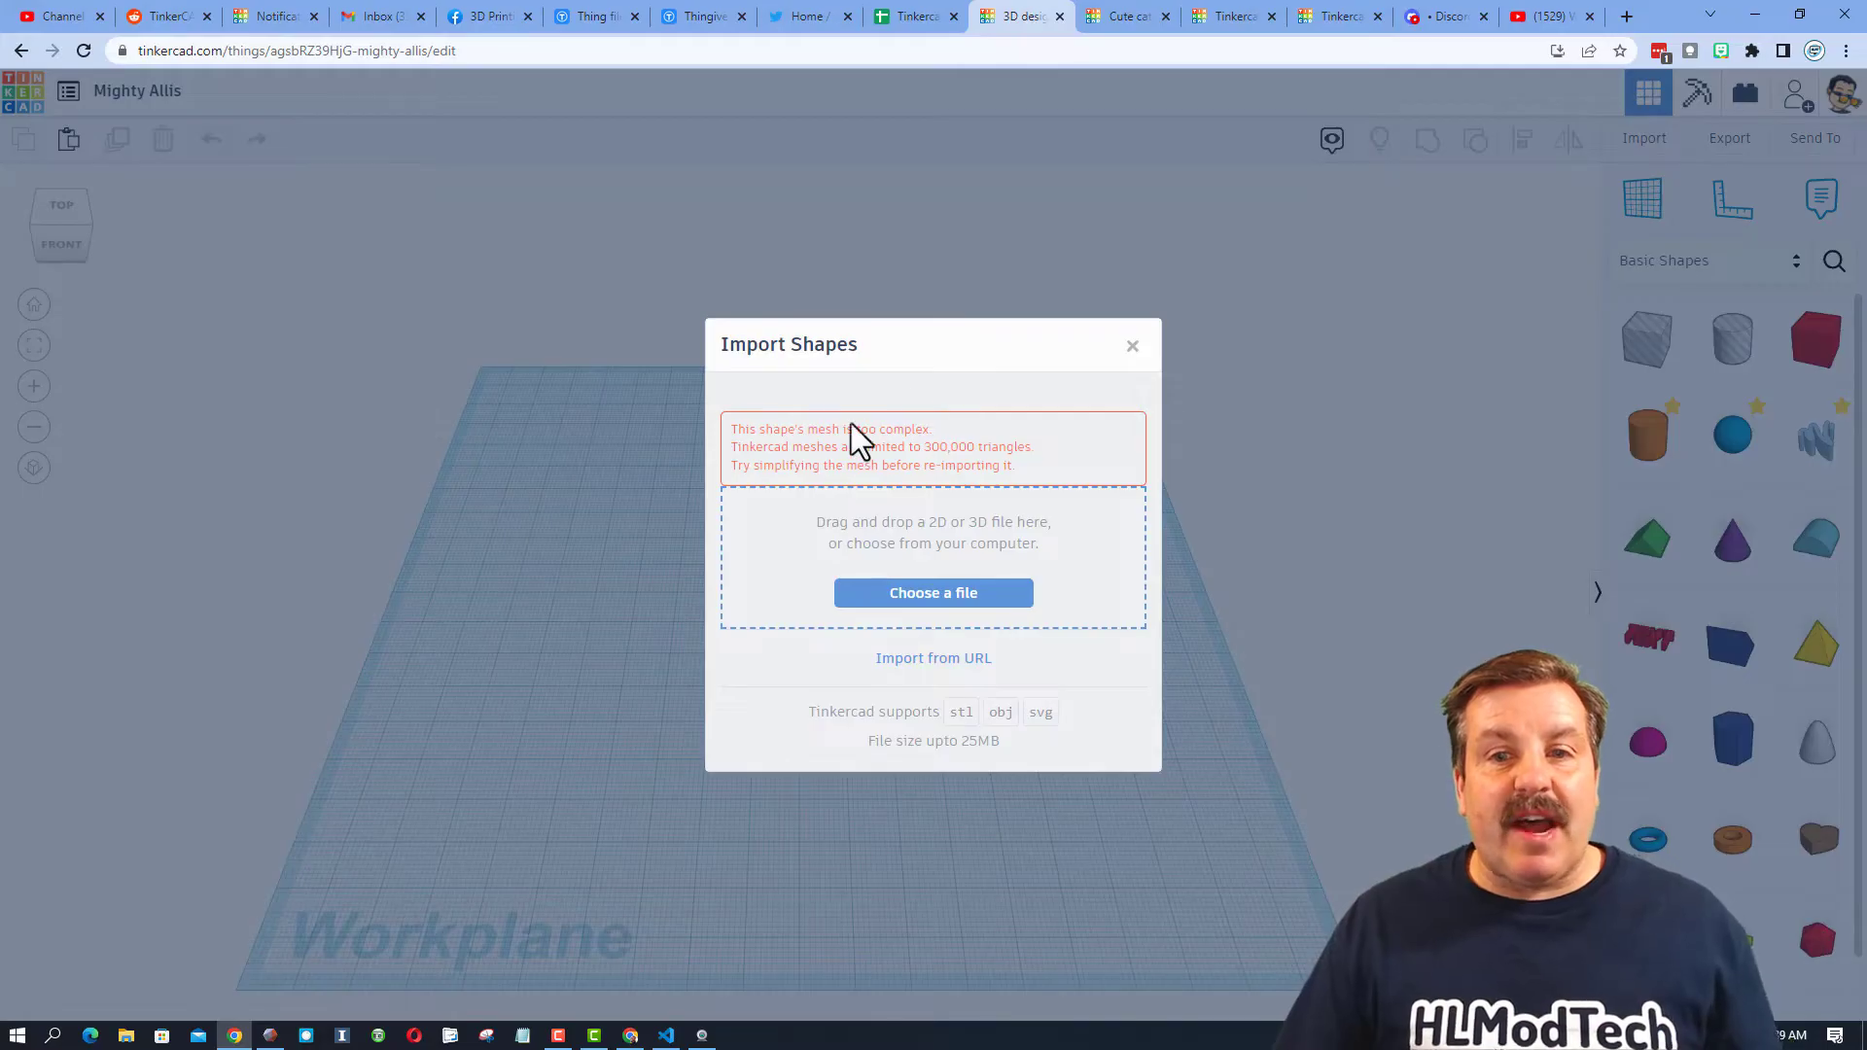
pyautogui.click(1128, 348)
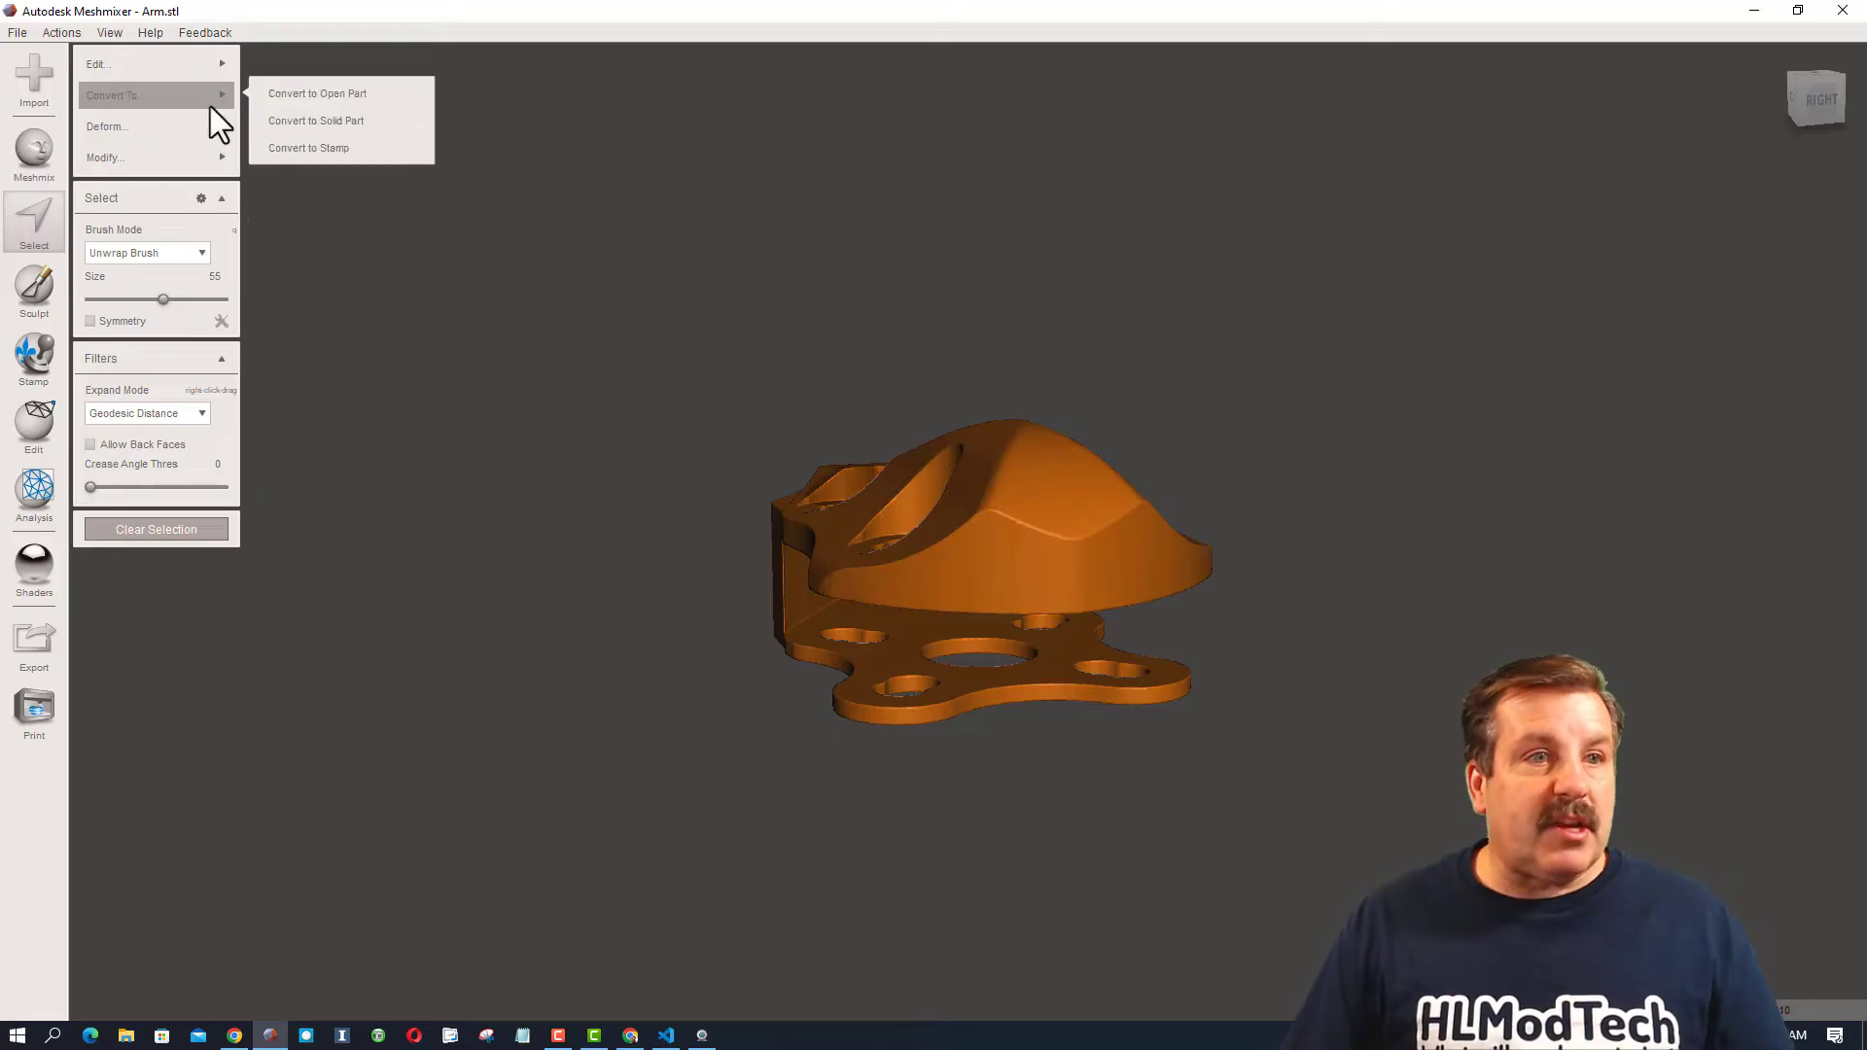
# Reopen Reduce at 50% Shape Preserving and turn the arm to see its other side.
pyautogui.click(140, 60)
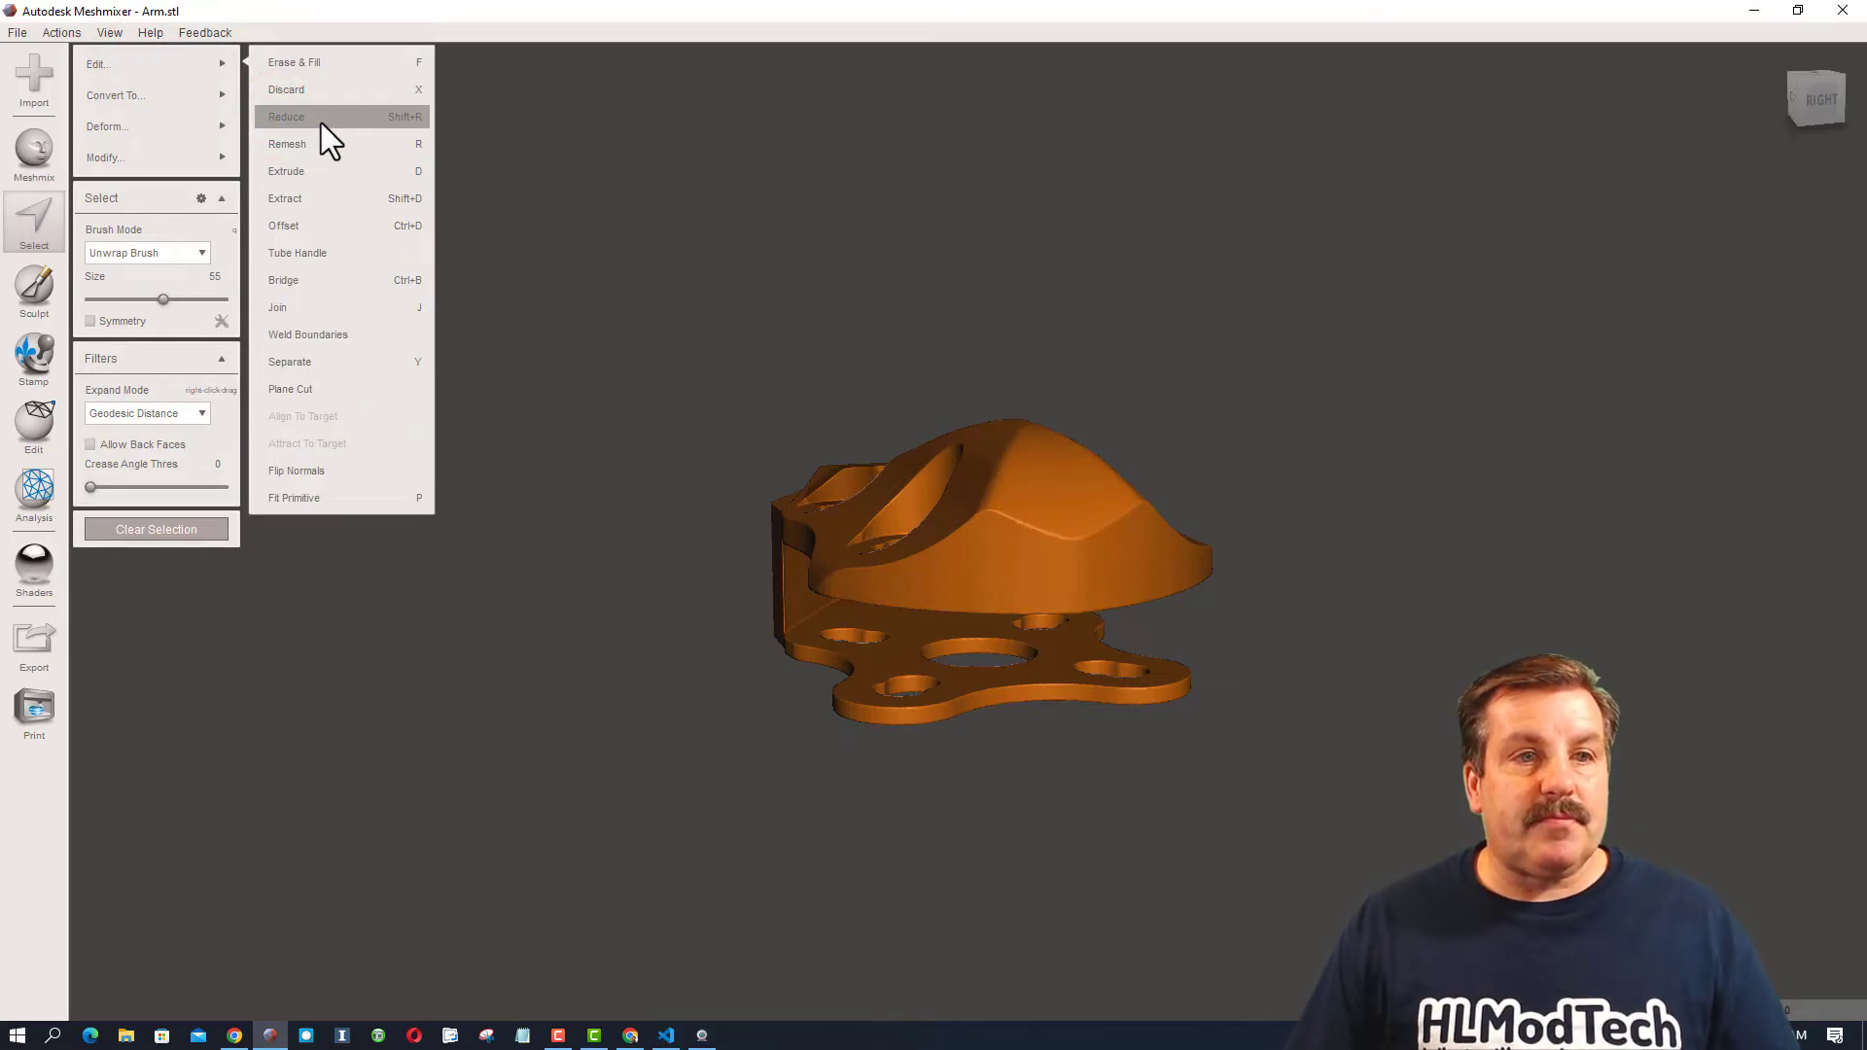
pyautogui.click(286, 116)
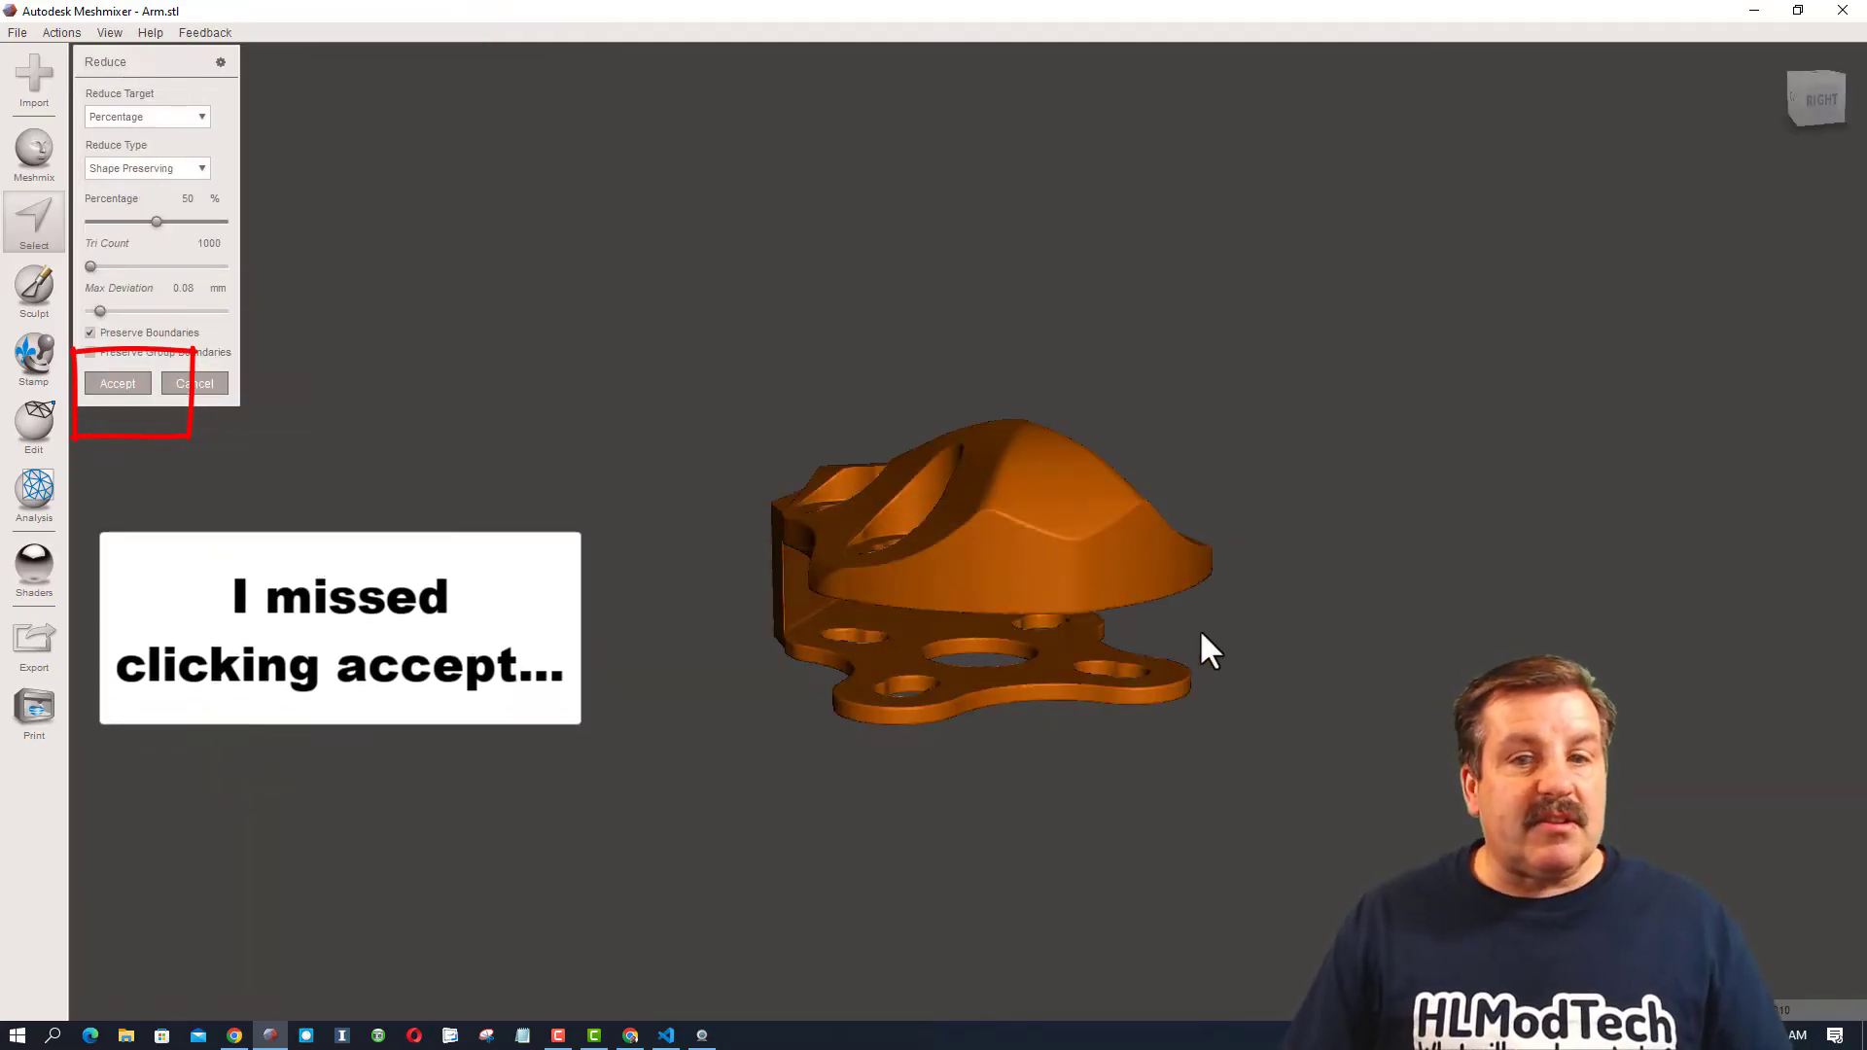
pyautogui.moveTo(1203, 638)
pyautogui.mouseDown(button='right')
pyautogui.moveTo(1129, 571)
pyautogui.moveTo(1046, 651)
pyautogui.moveTo(1226, 738)
pyautogui.mouseUp(button='right')
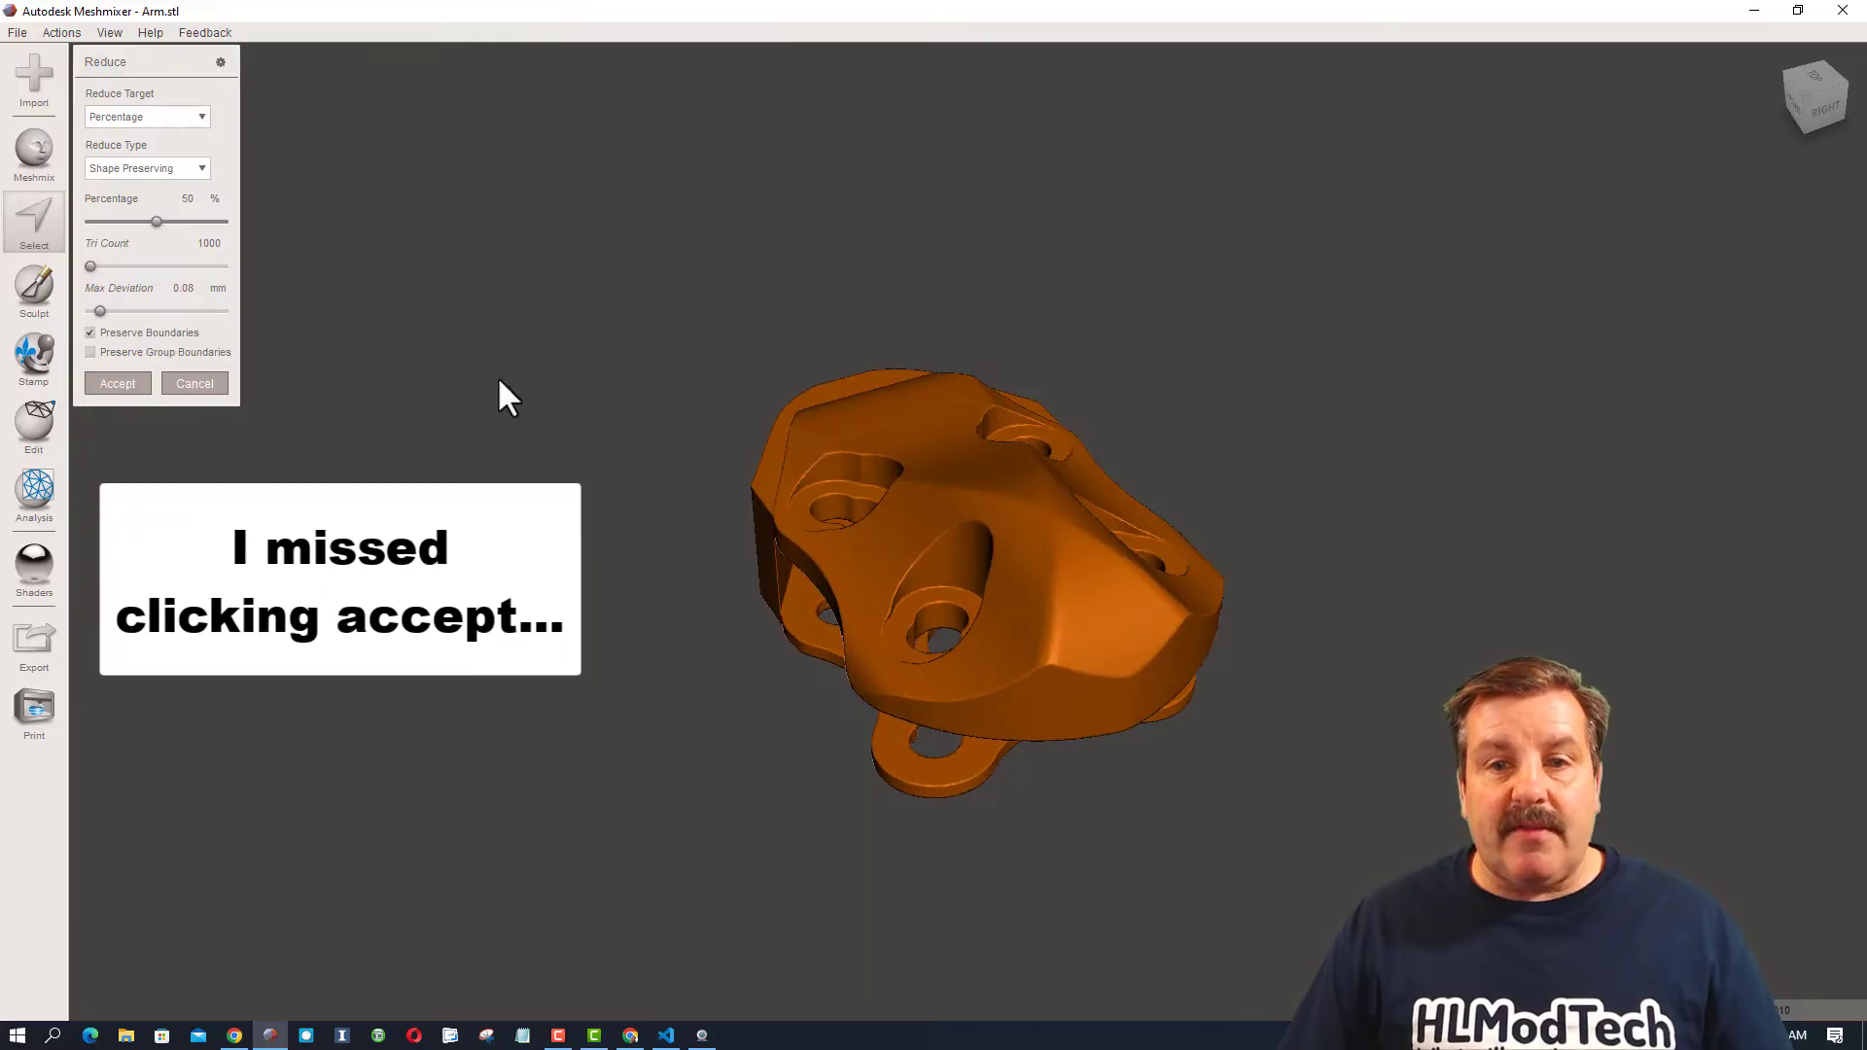
pyautogui.click(19, 32)
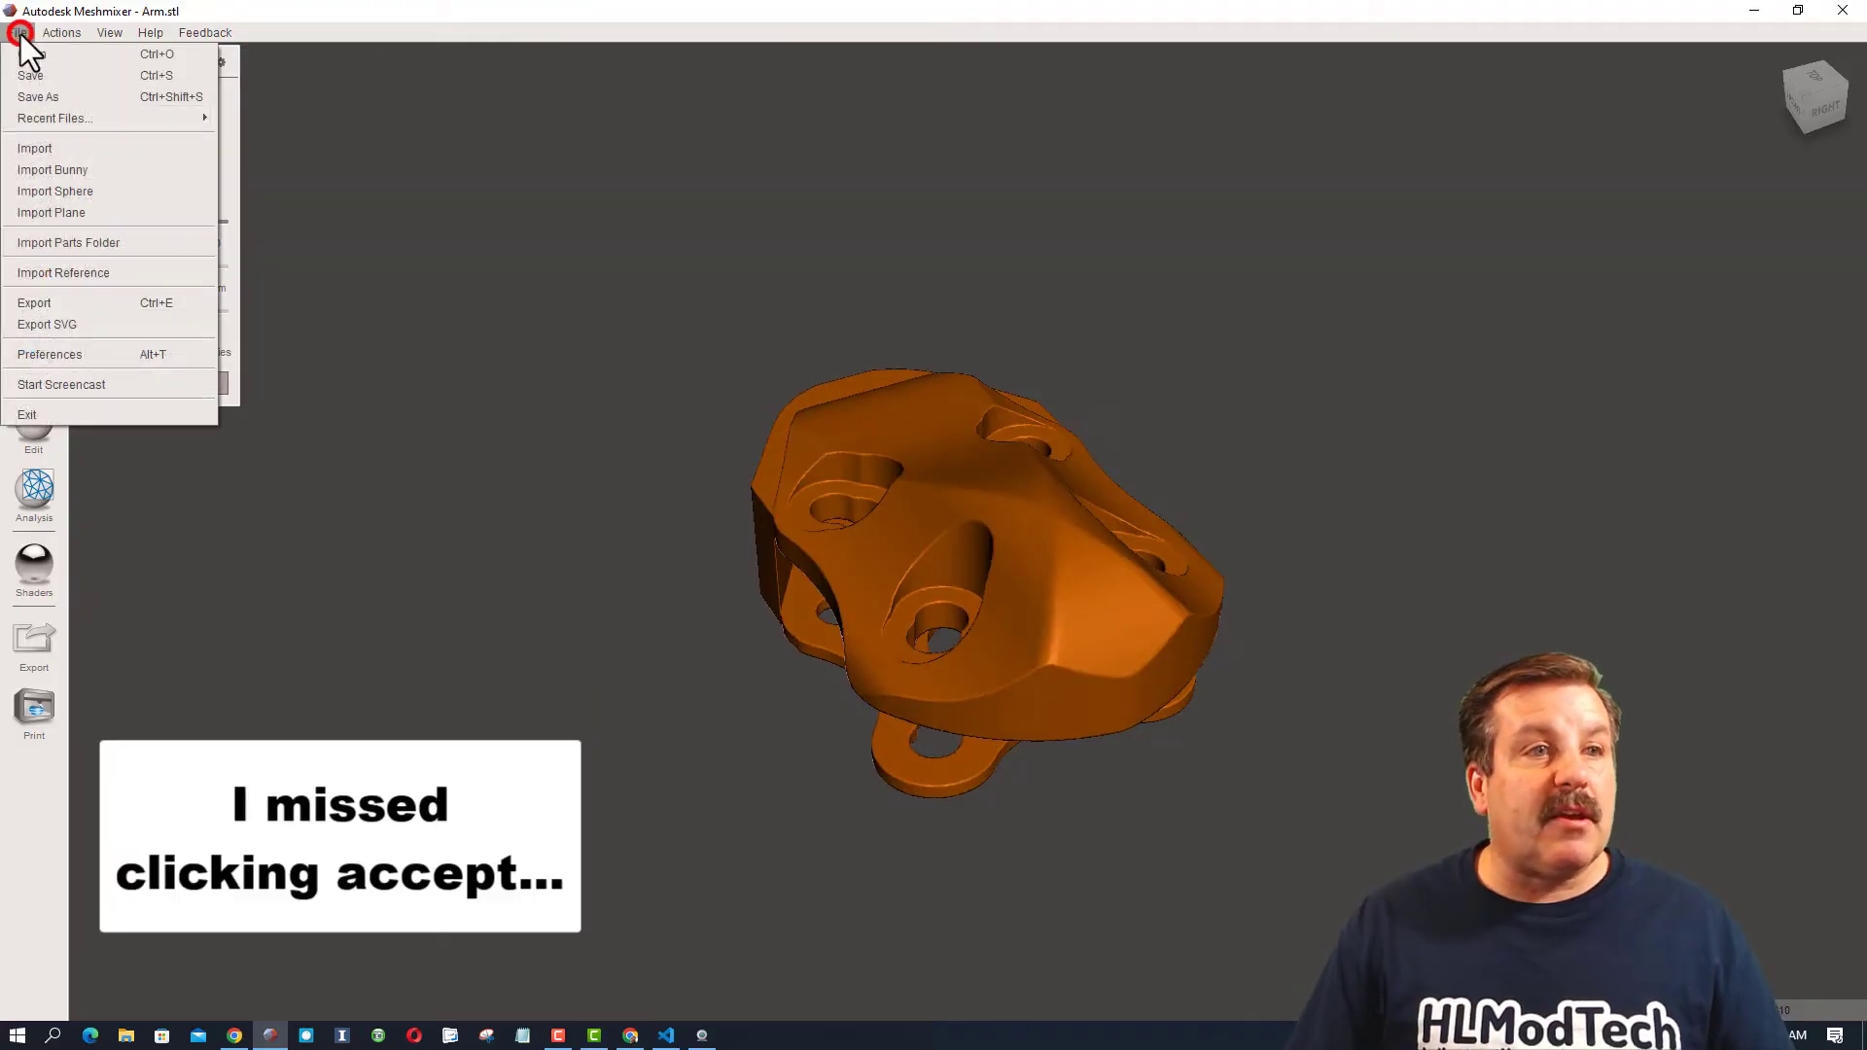
# Export the unreduced arm to Downloads as arm3.stl, then begin a Tinkercad file import.
pyautogui.click(29, 303)
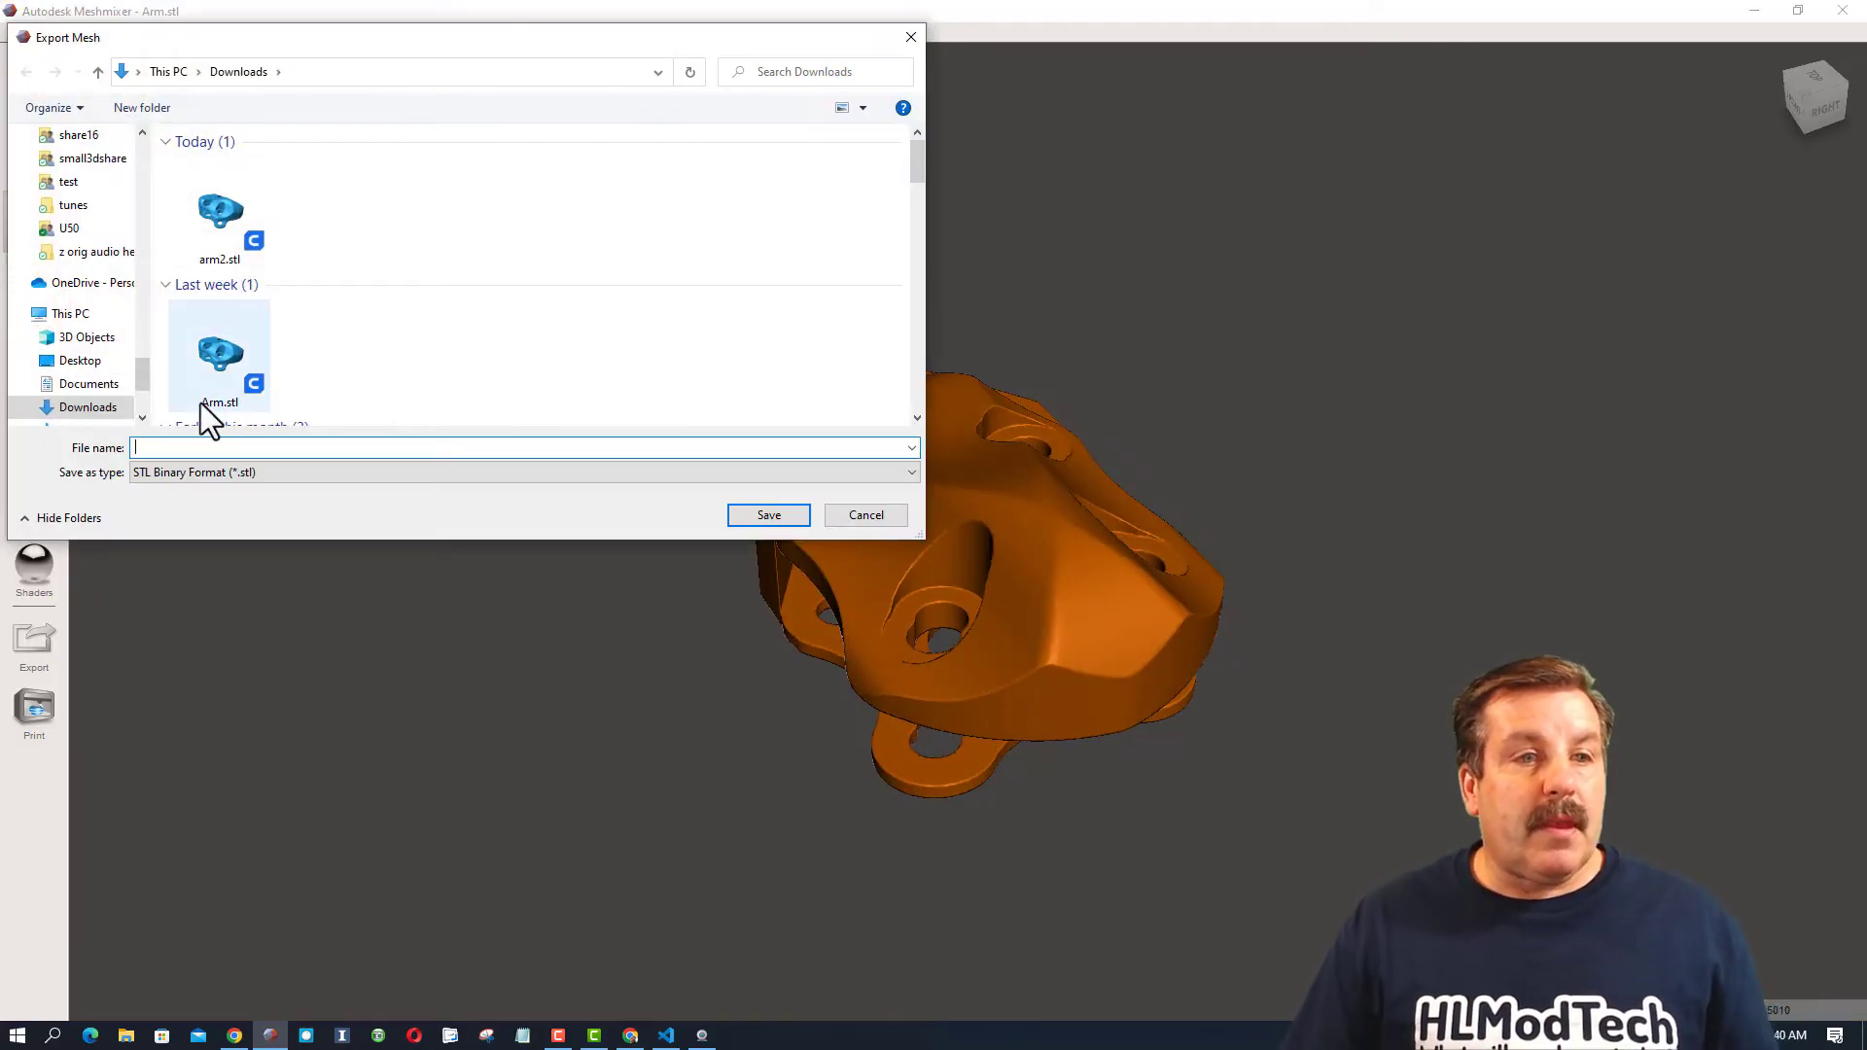
pyautogui.click(235, 254)
pyautogui.doubleClick(160, 448)
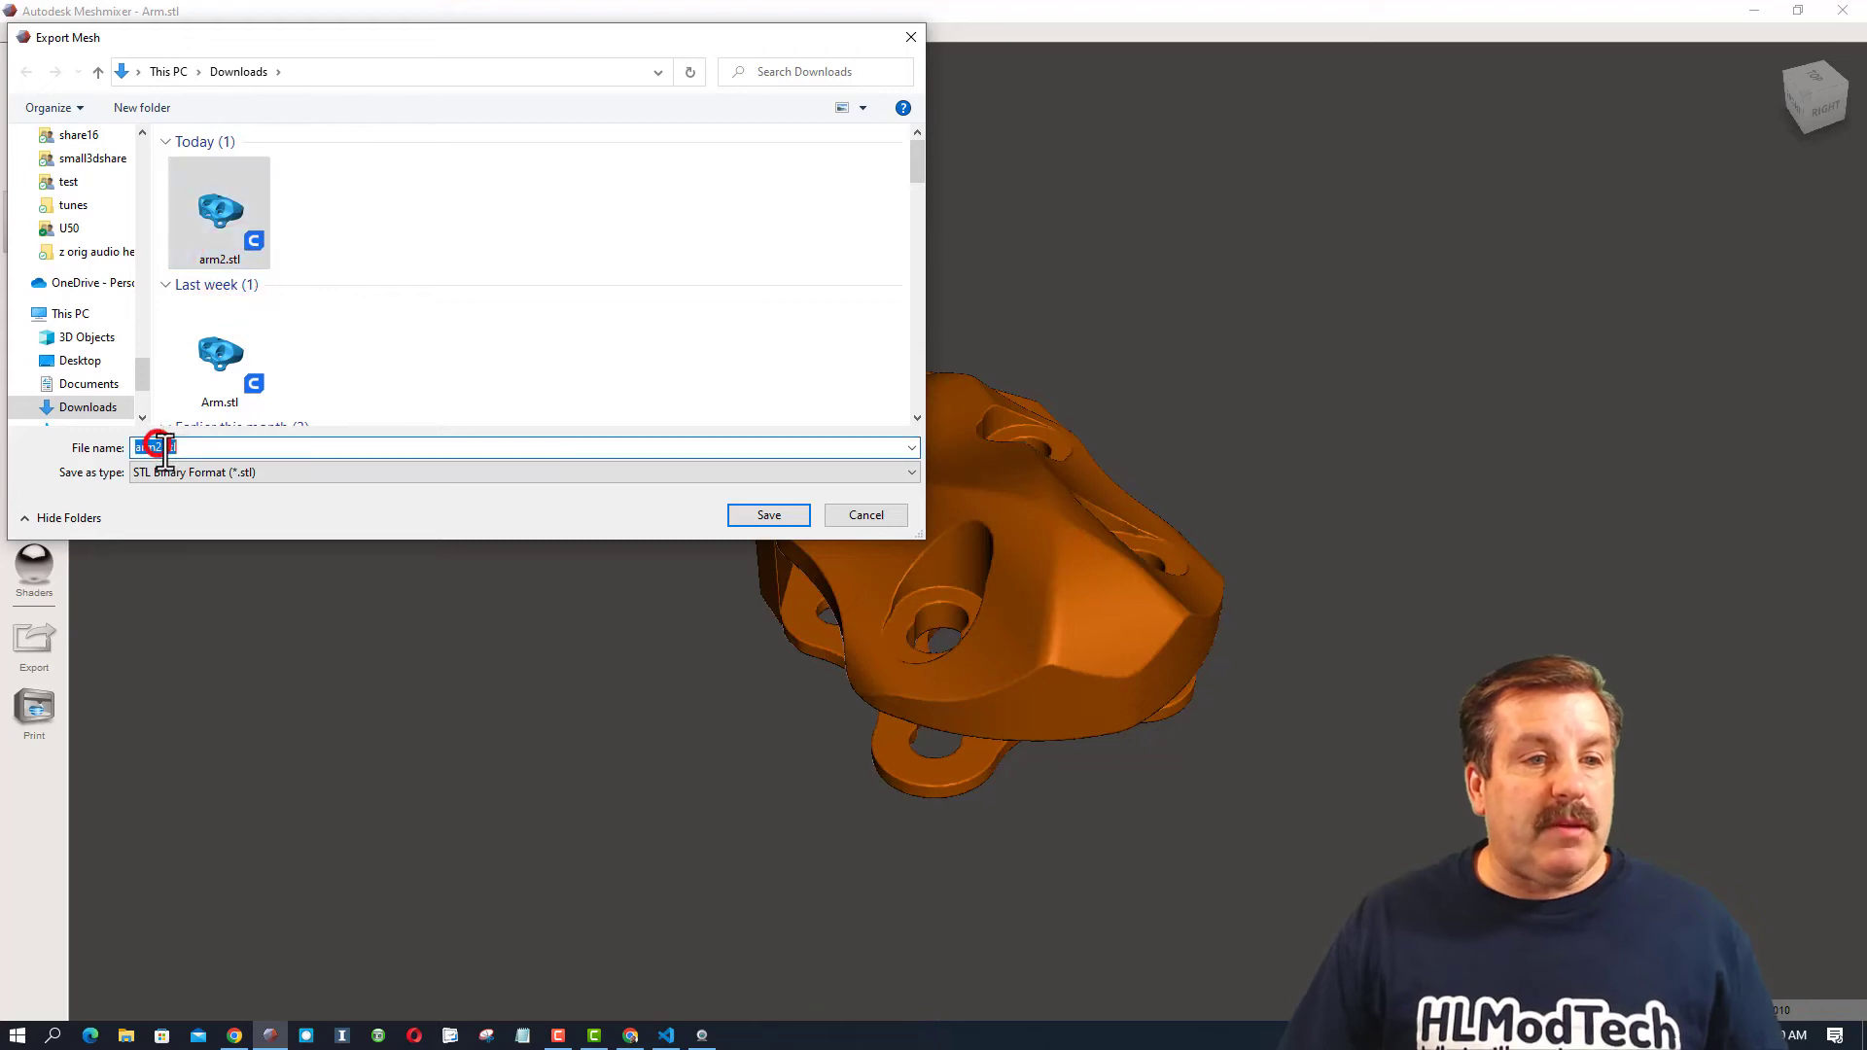
pyautogui.click(161, 448)
pyautogui.press('BackSpace')
pyautogui.write('3')
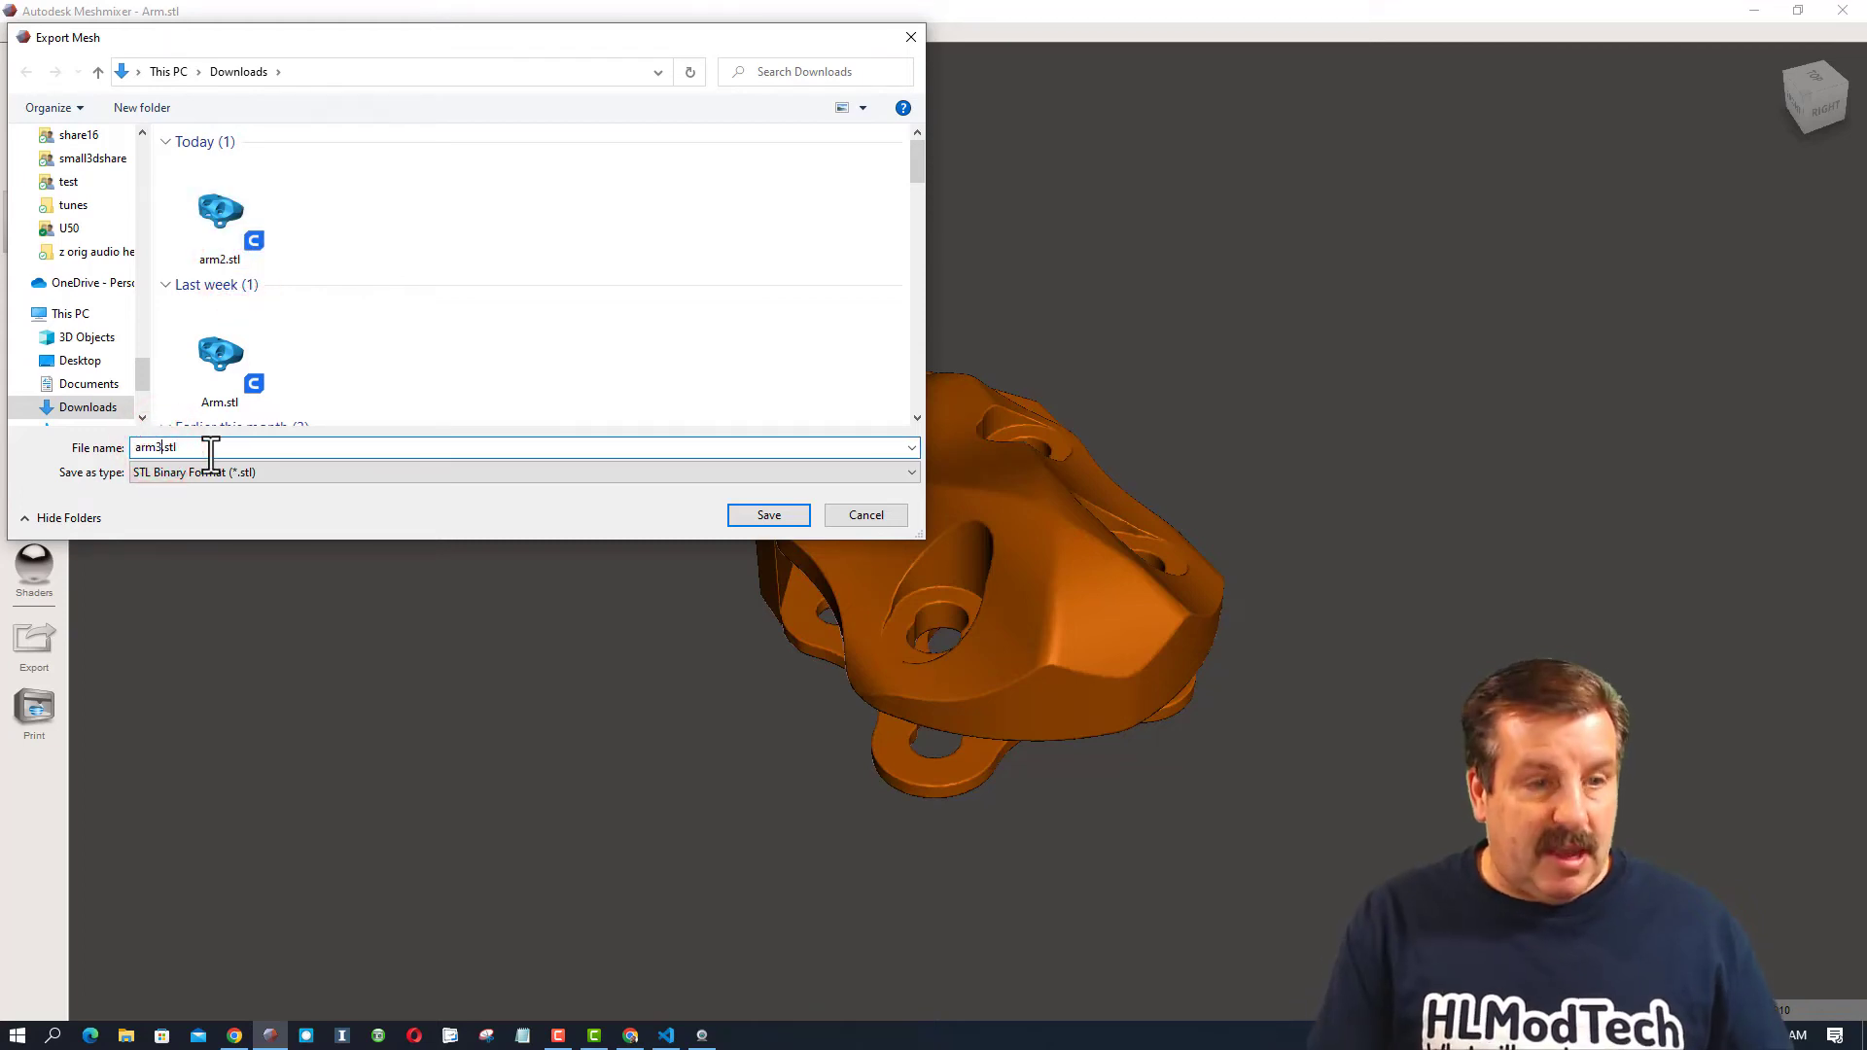
pyautogui.click(770, 515)
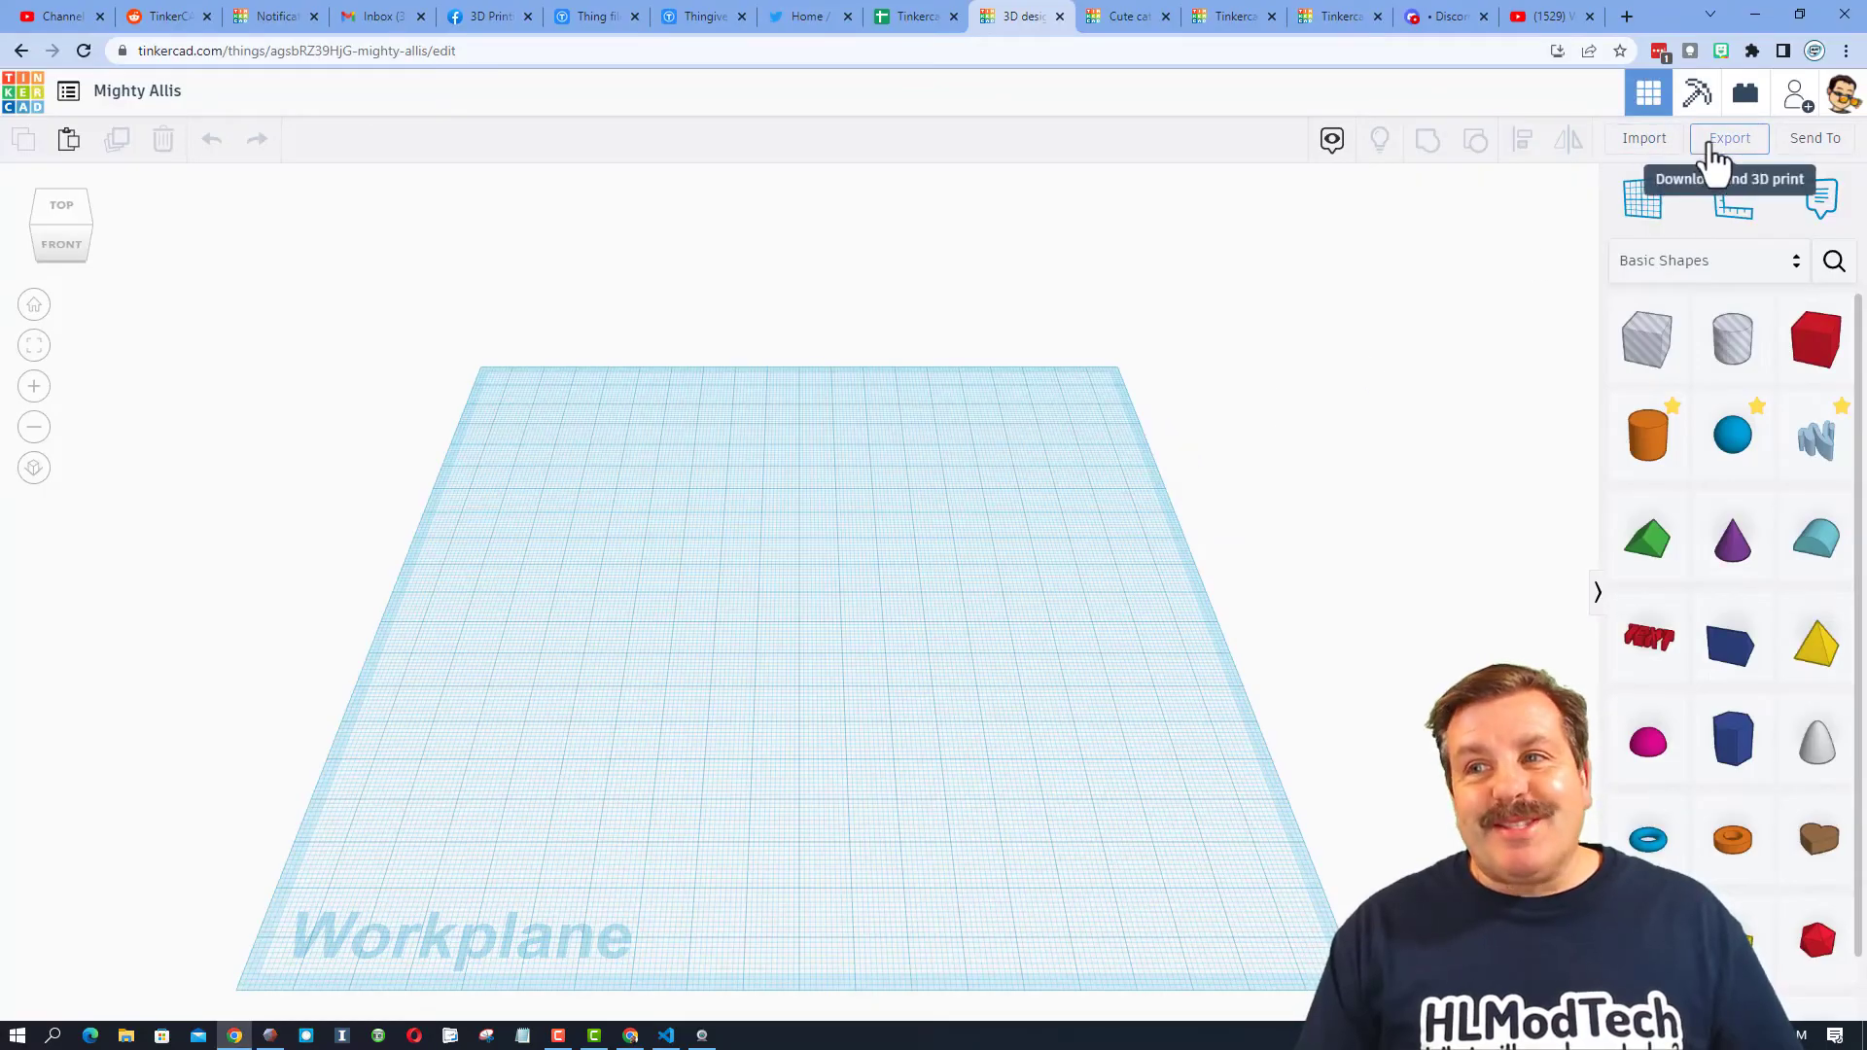
pyautogui.click(1645, 138)
pyautogui.click(929, 542)
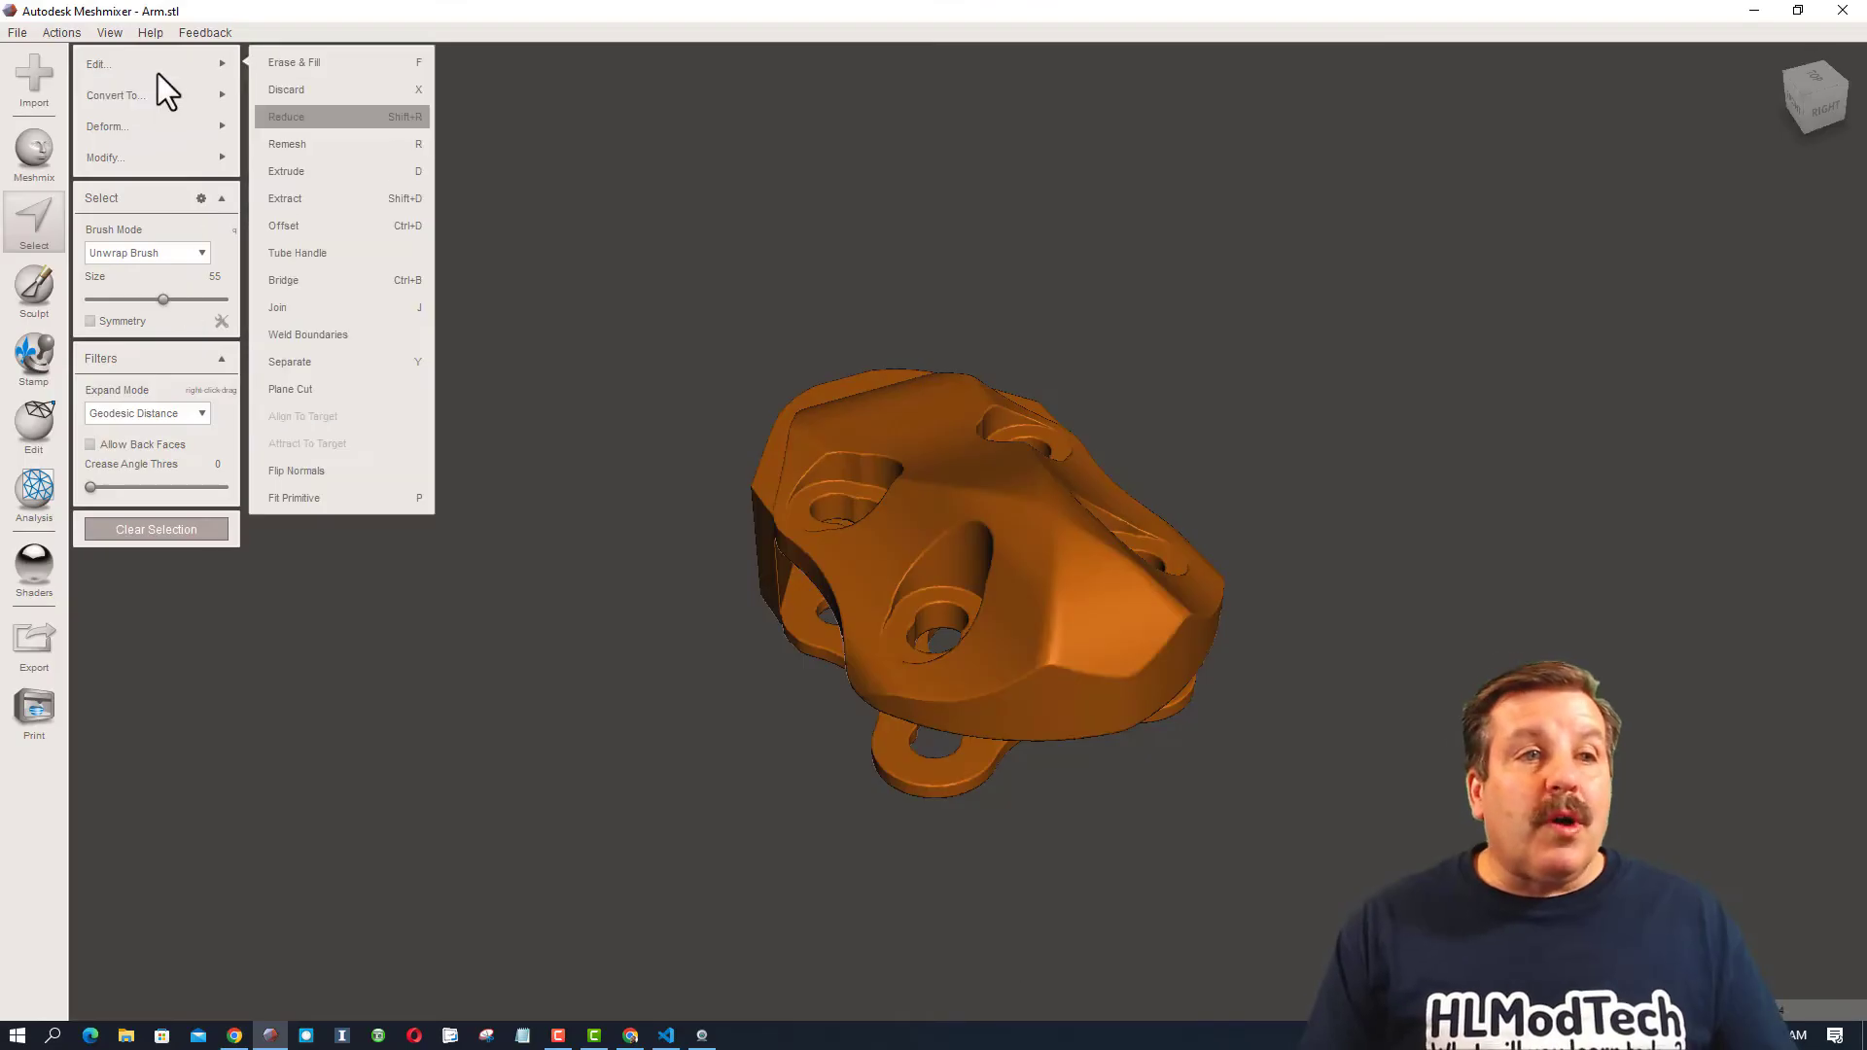
# Apply another 50% Reduce to the arm mesh.
pyautogui.click(157, 68)
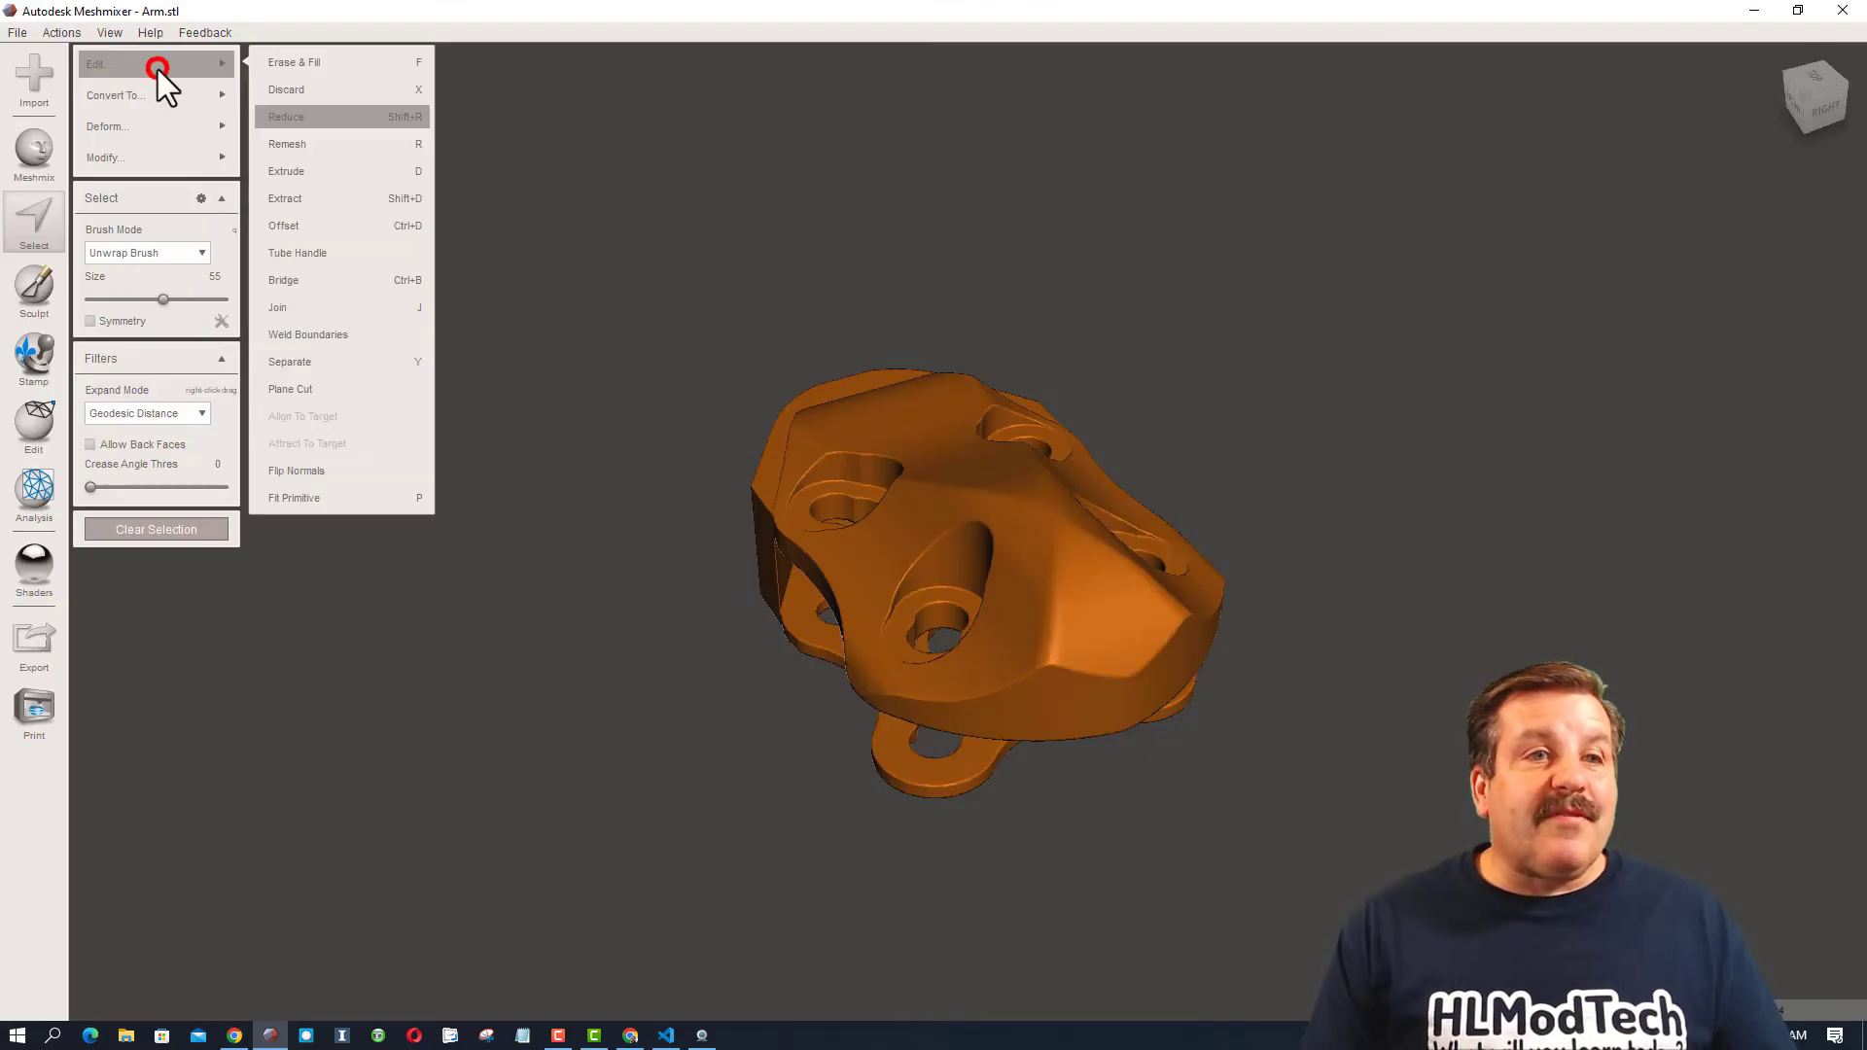
pyautogui.click(304, 120)
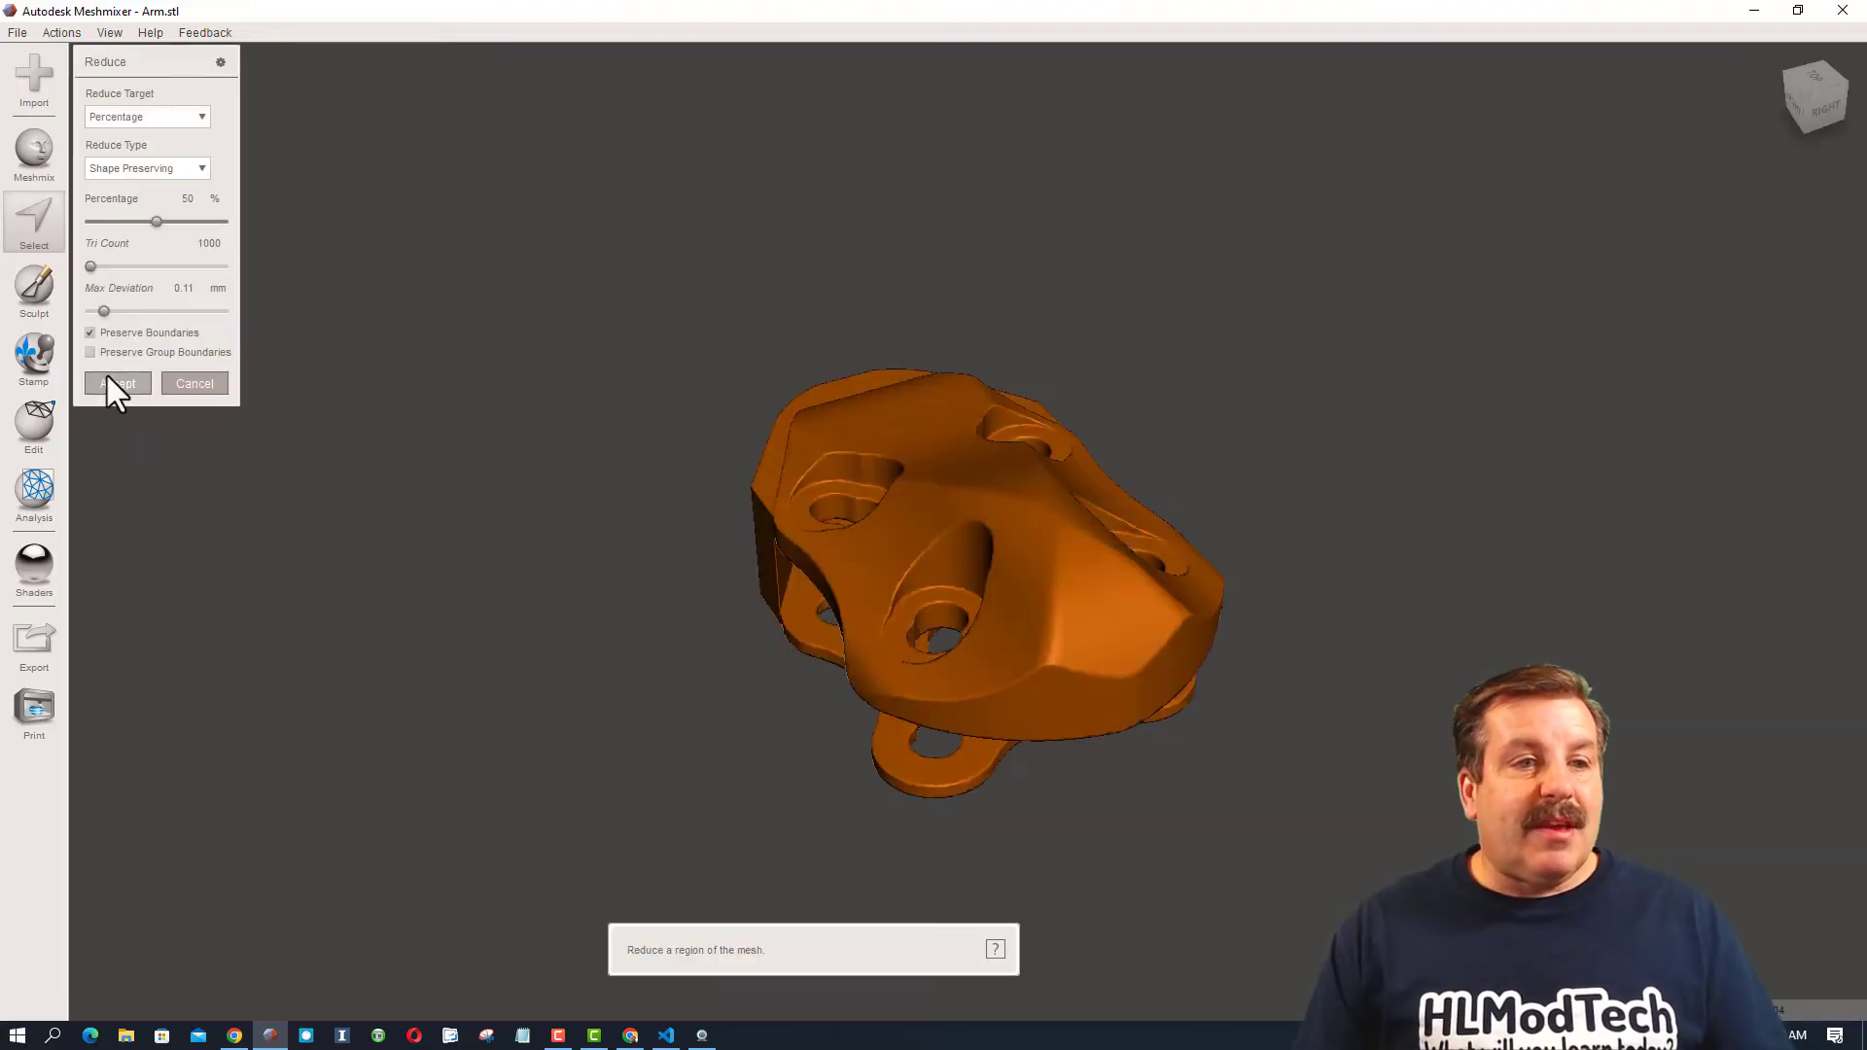
pyautogui.click(109, 379)
# Export the further-reduced mesh to Downloads as arm4.stl.
pyautogui.click(16, 32)
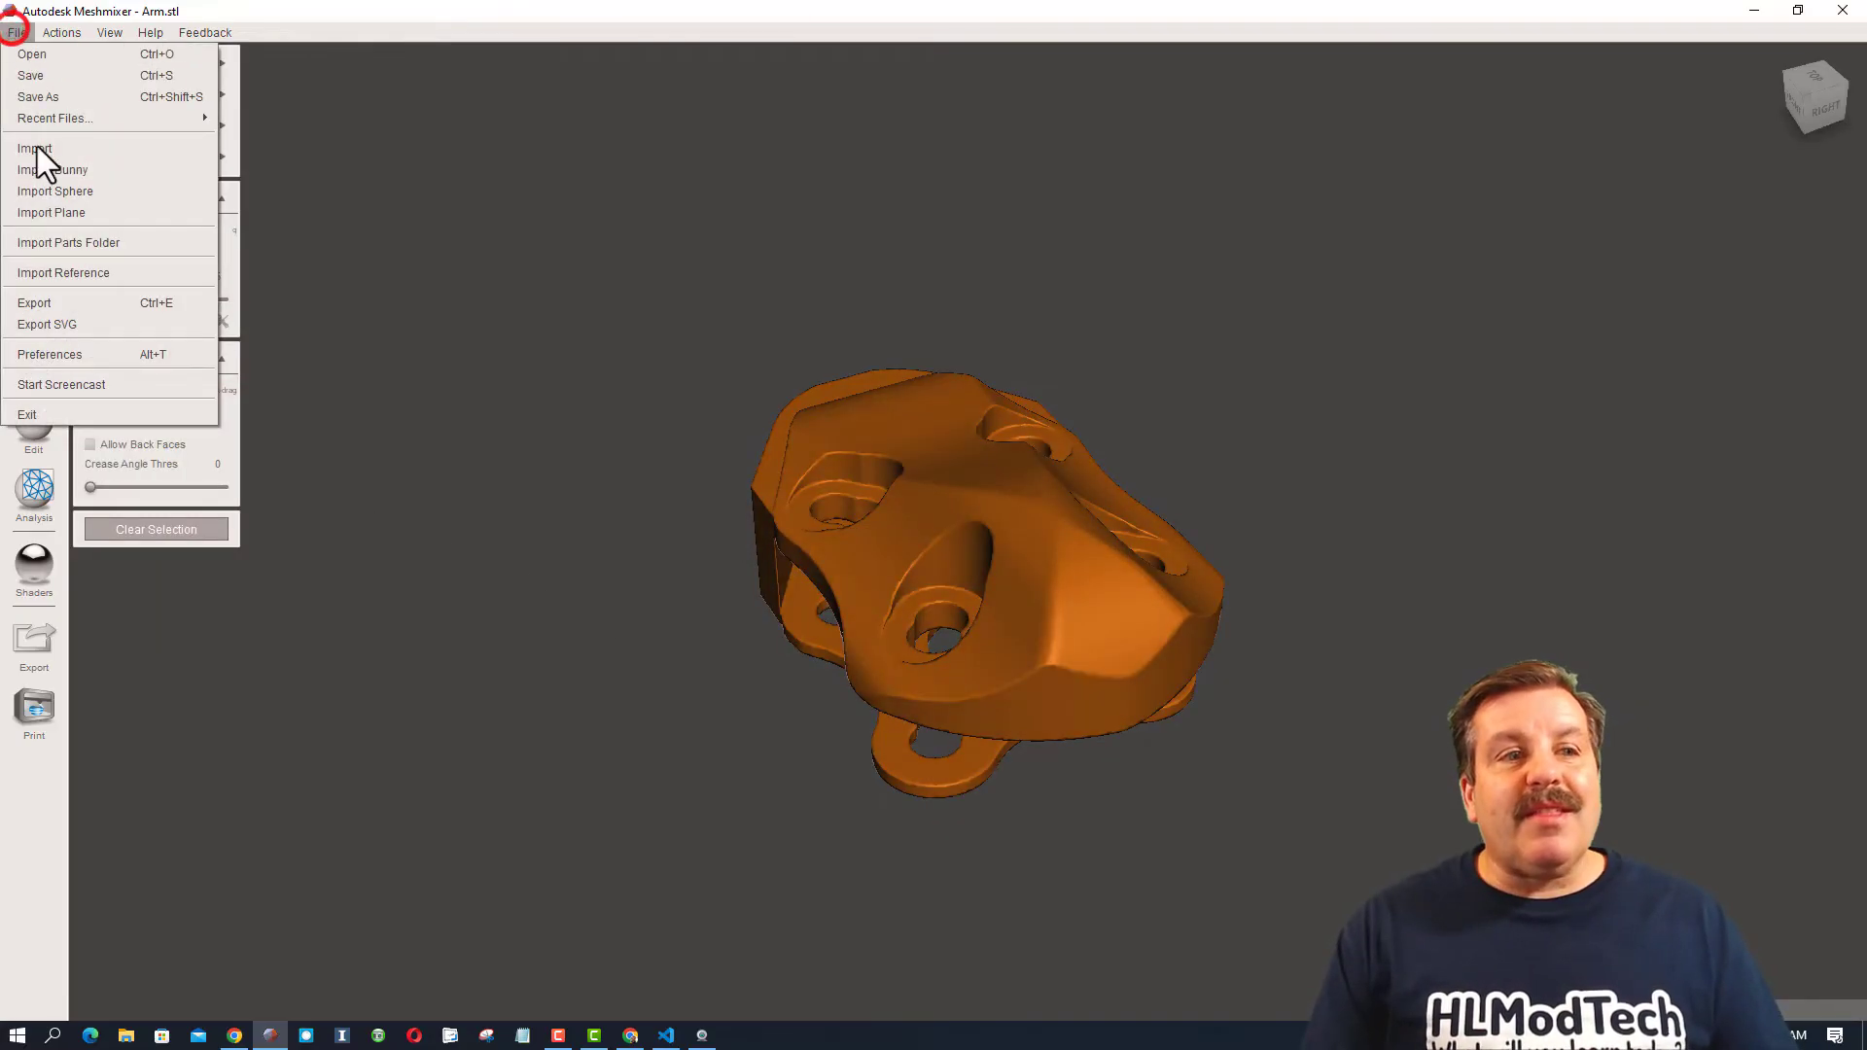
pyautogui.click(52, 307)
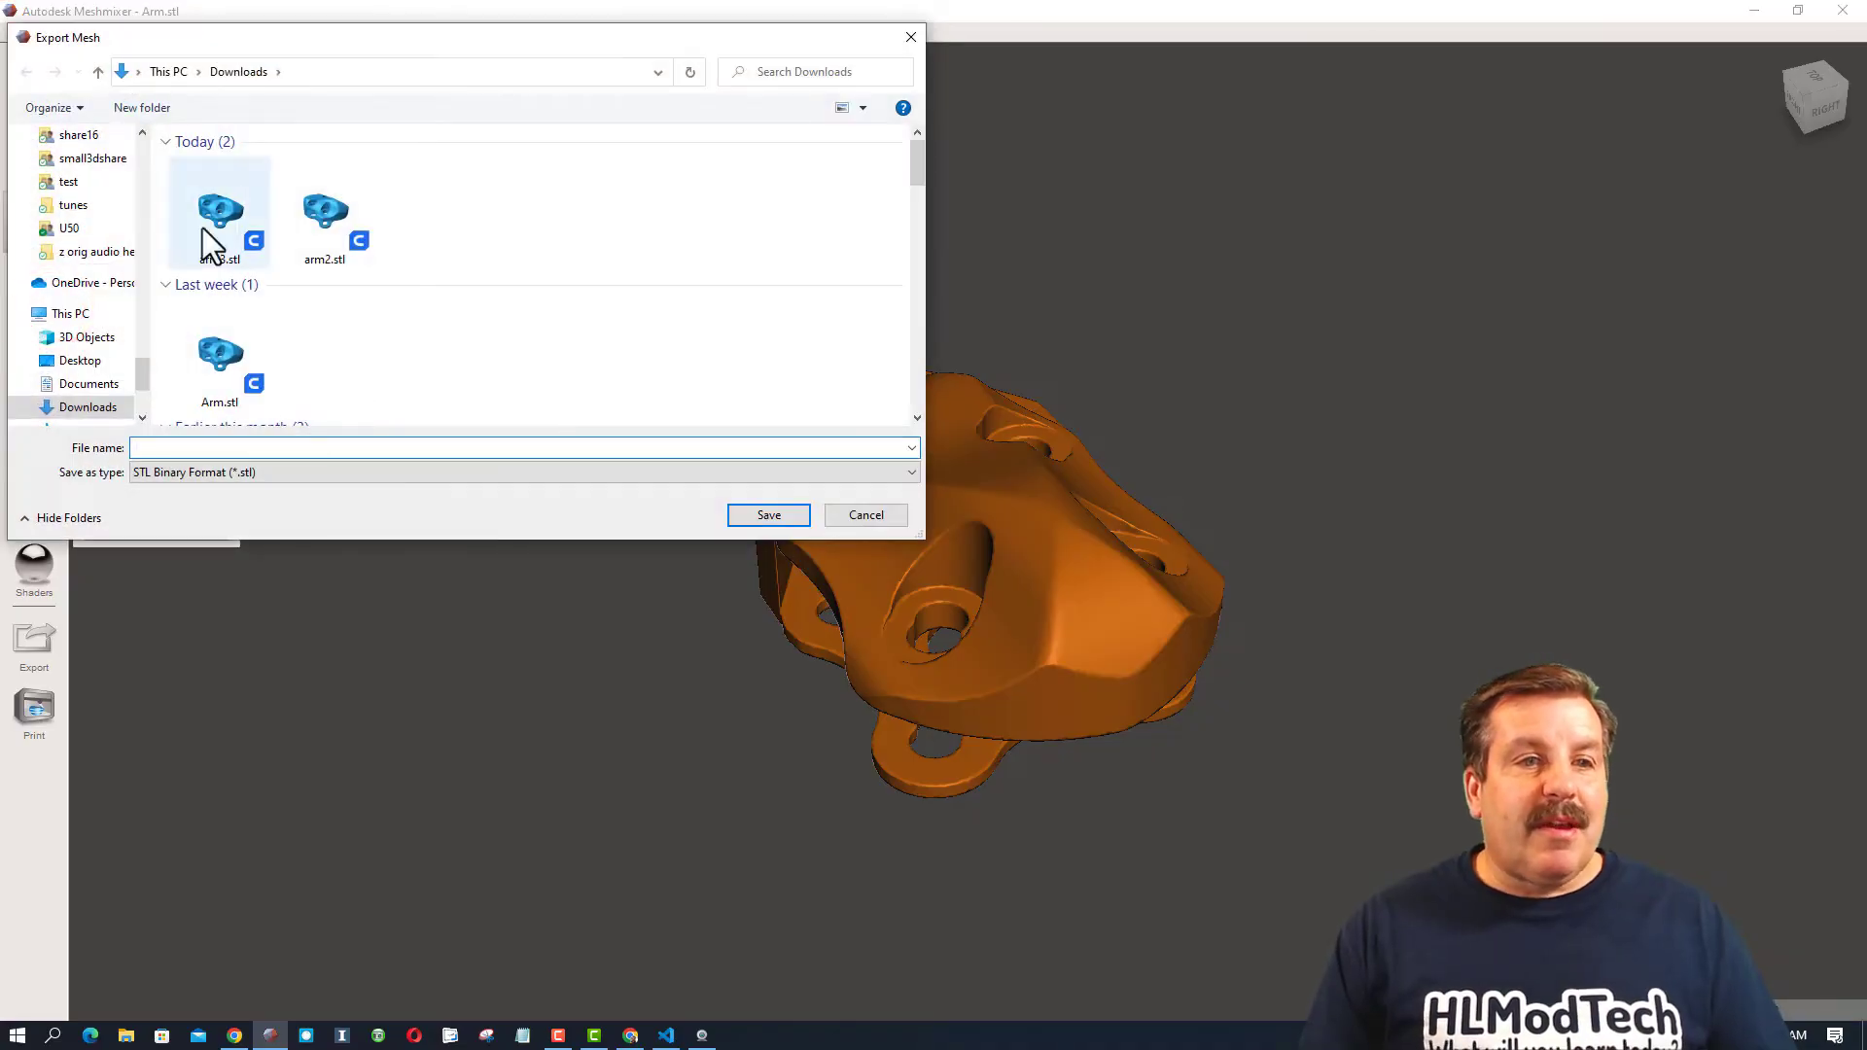
pyautogui.click(223, 230)
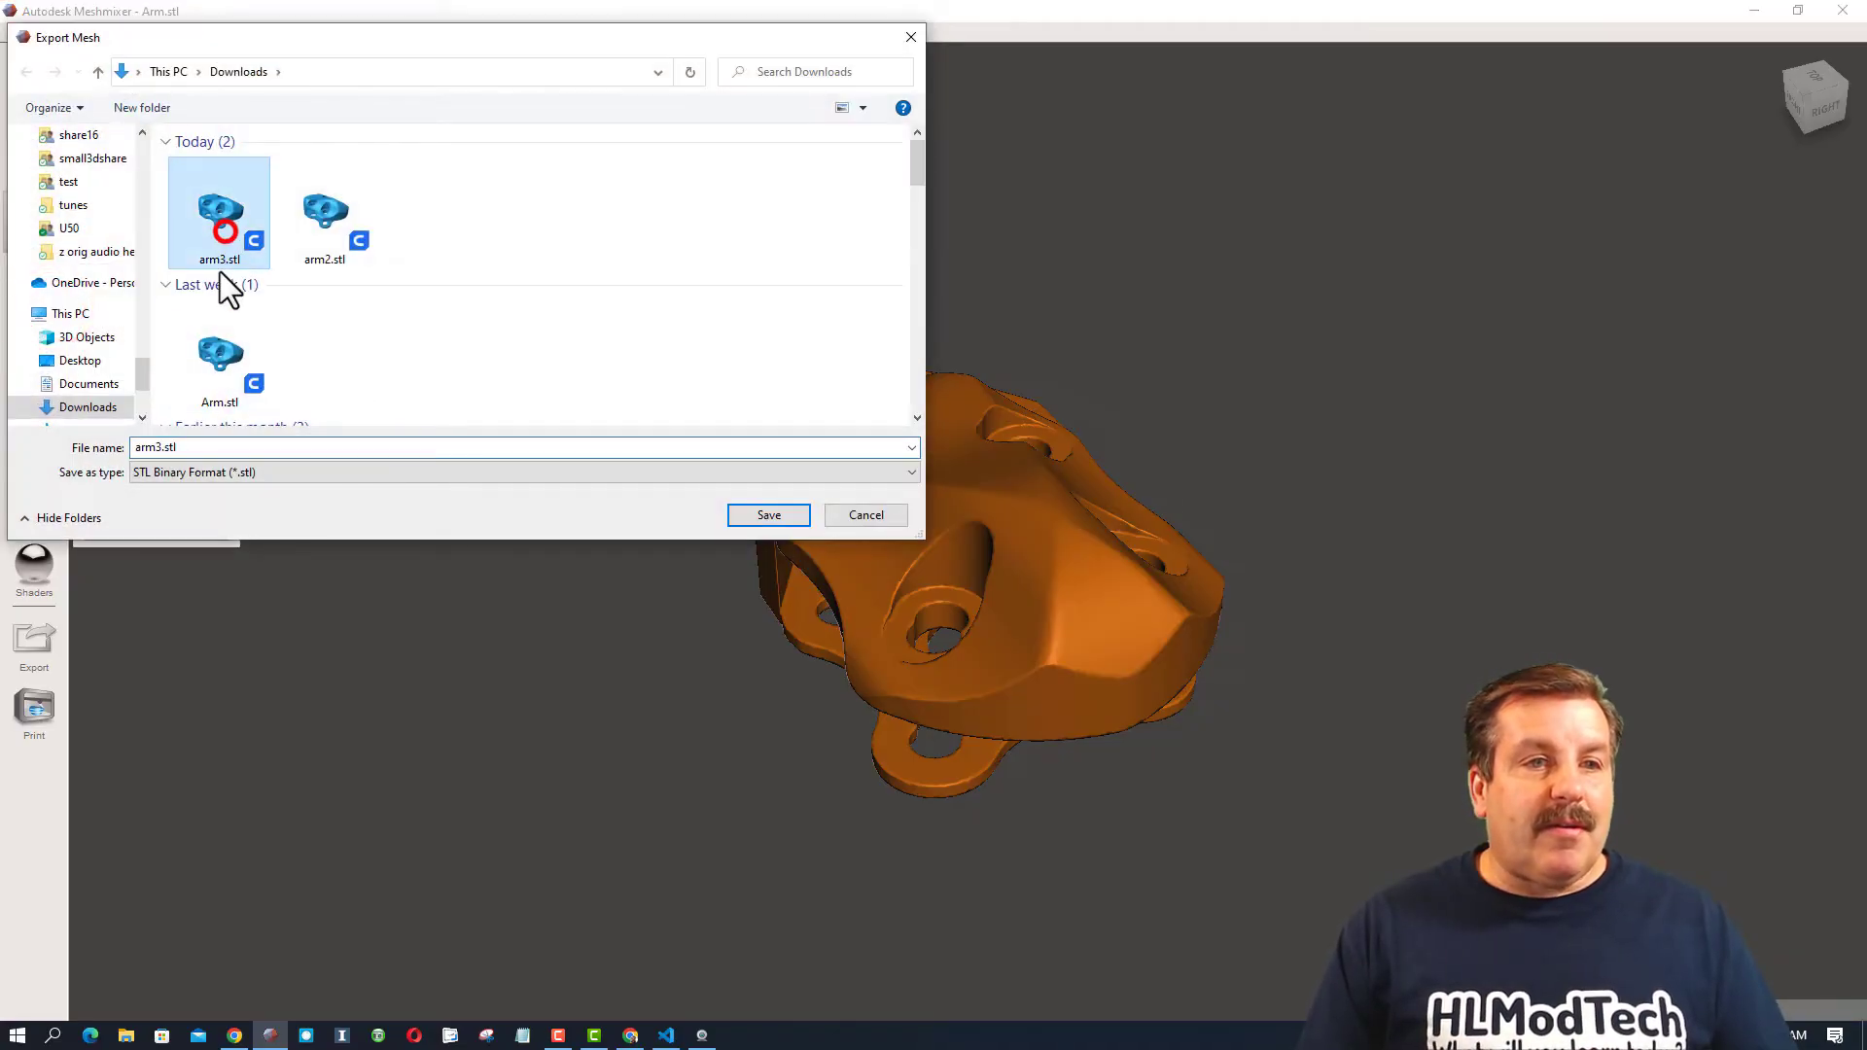
pyautogui.click(156, 447)
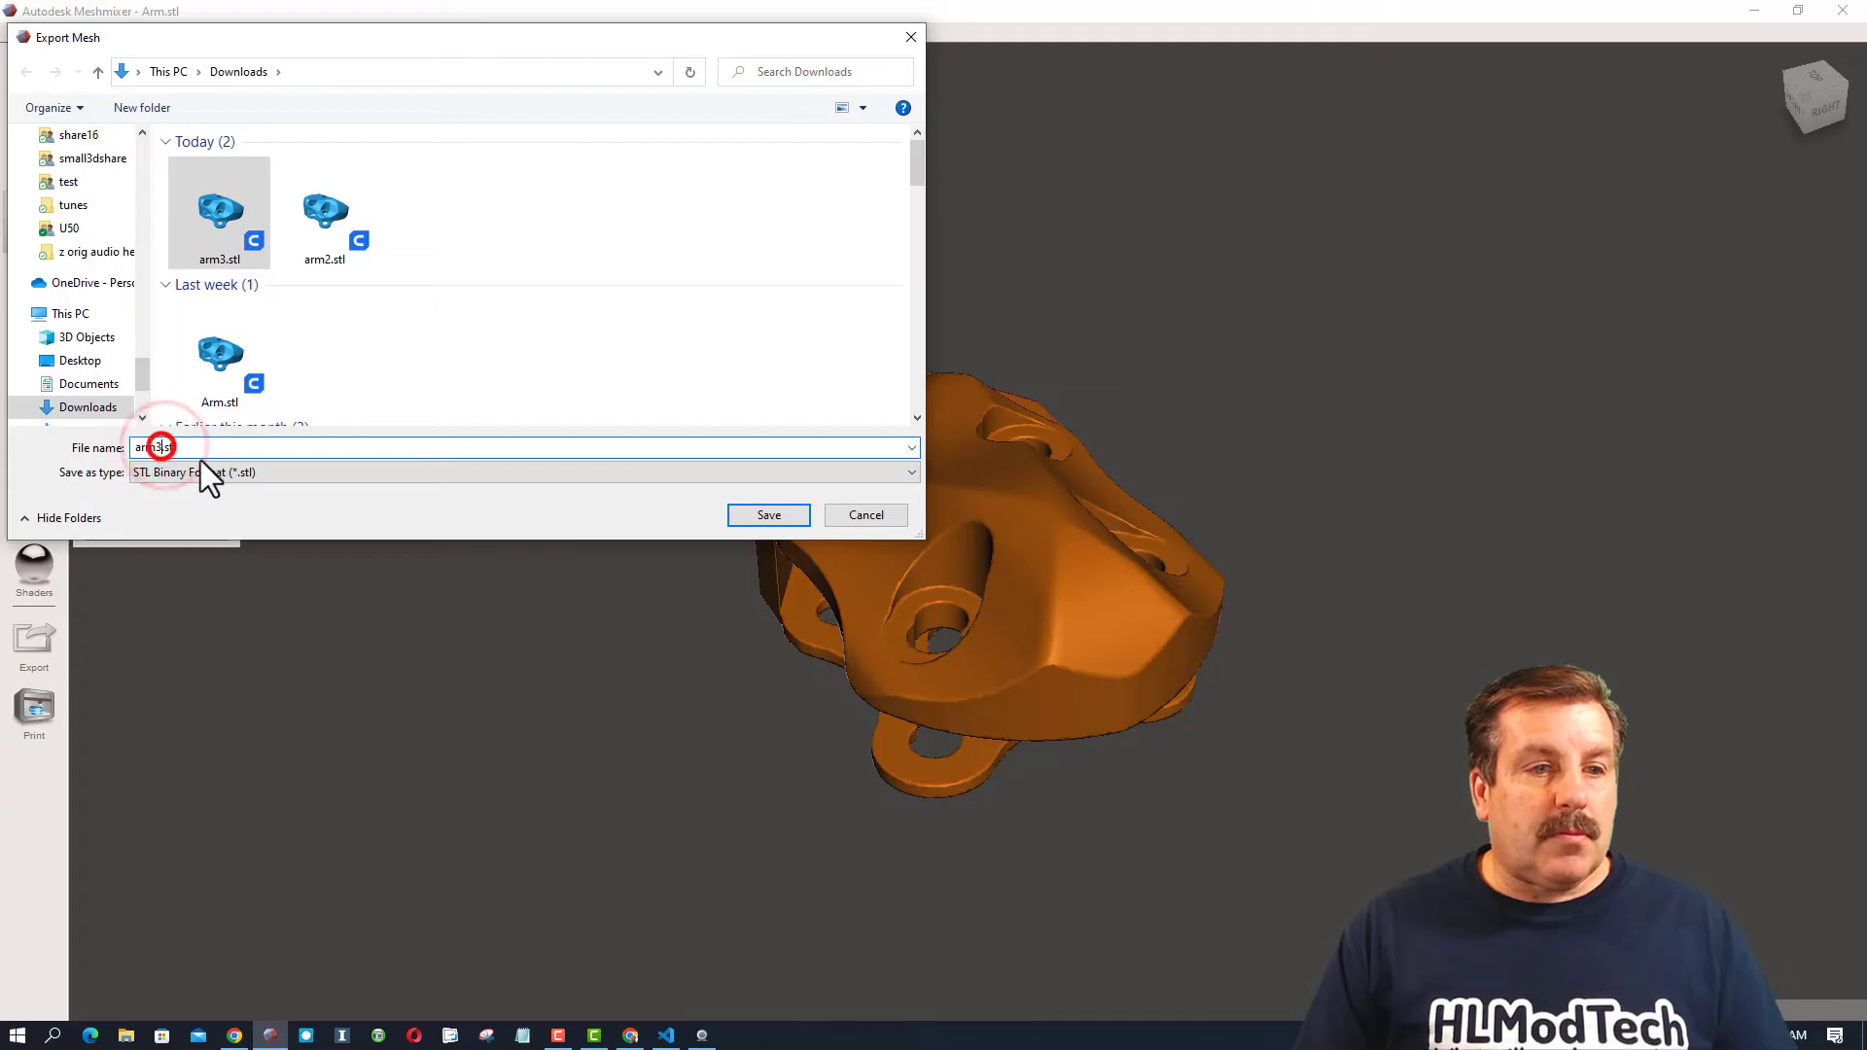
pyautogui.press('BackSpace')
pyautogui.write('4')
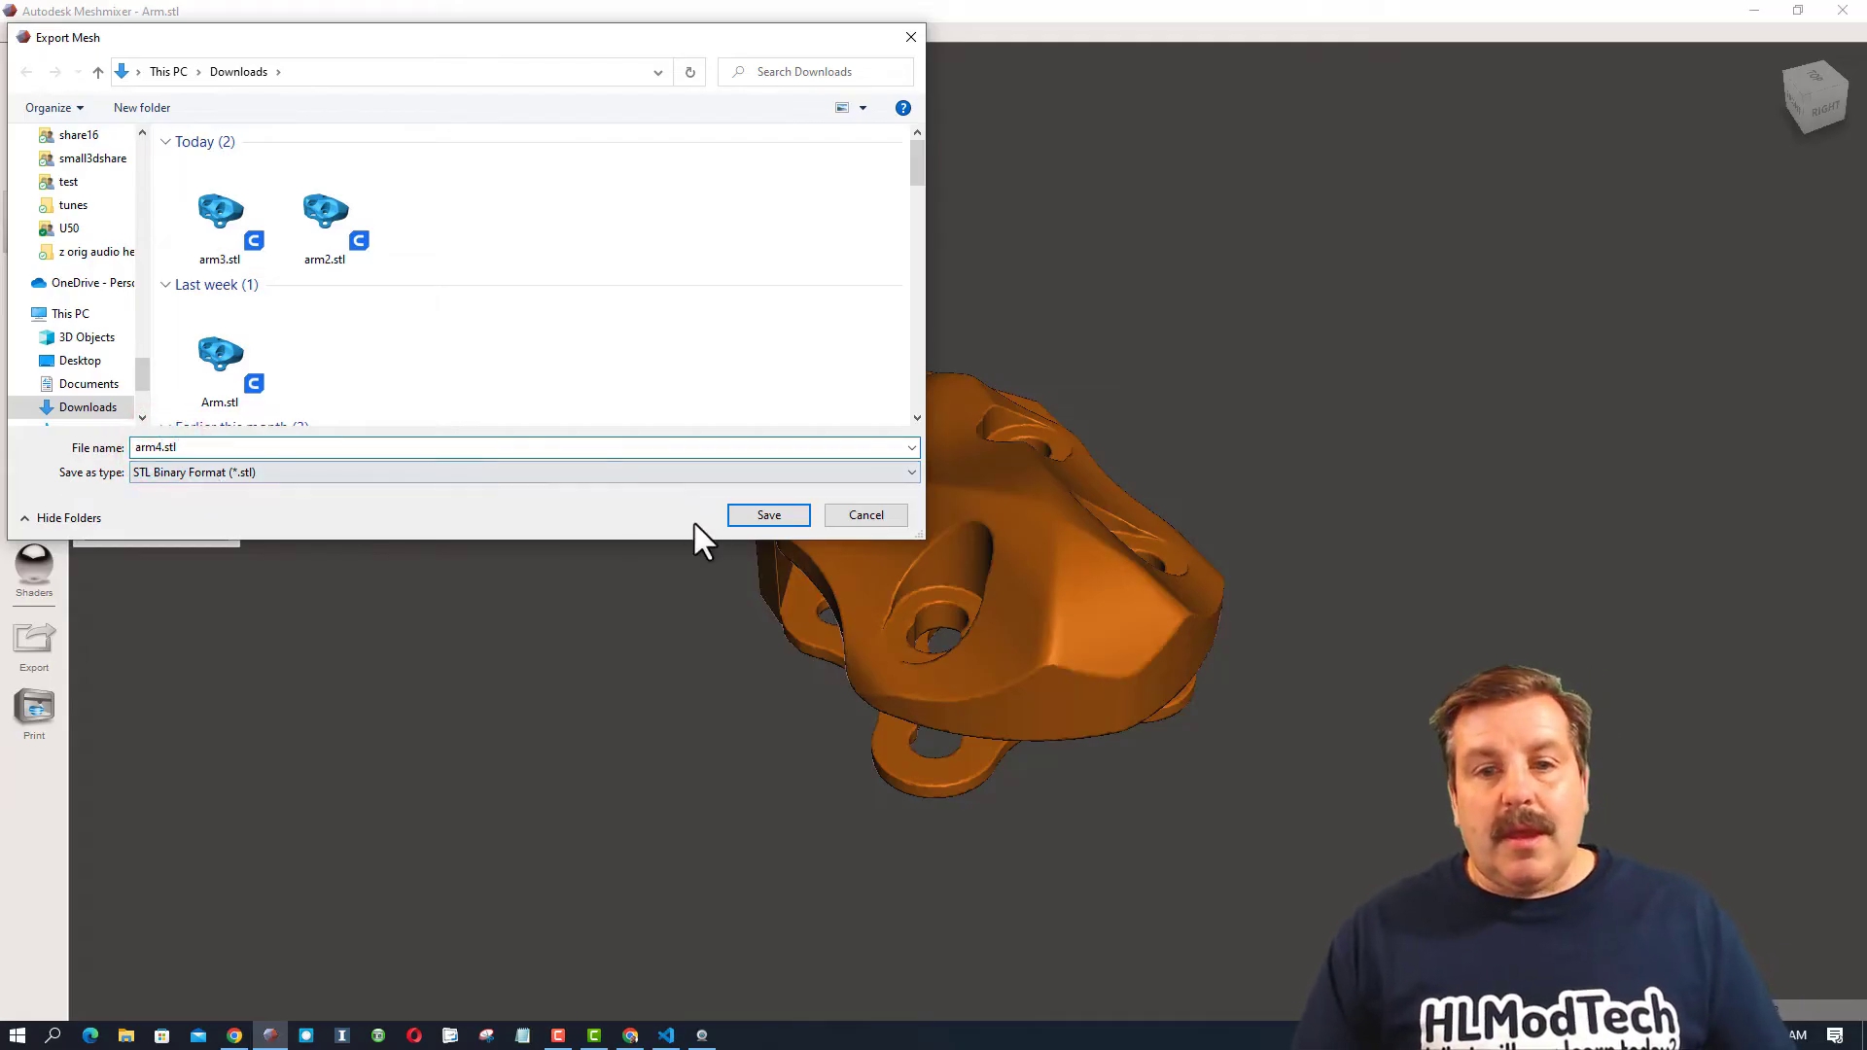
pyautogui.click(751, 515)
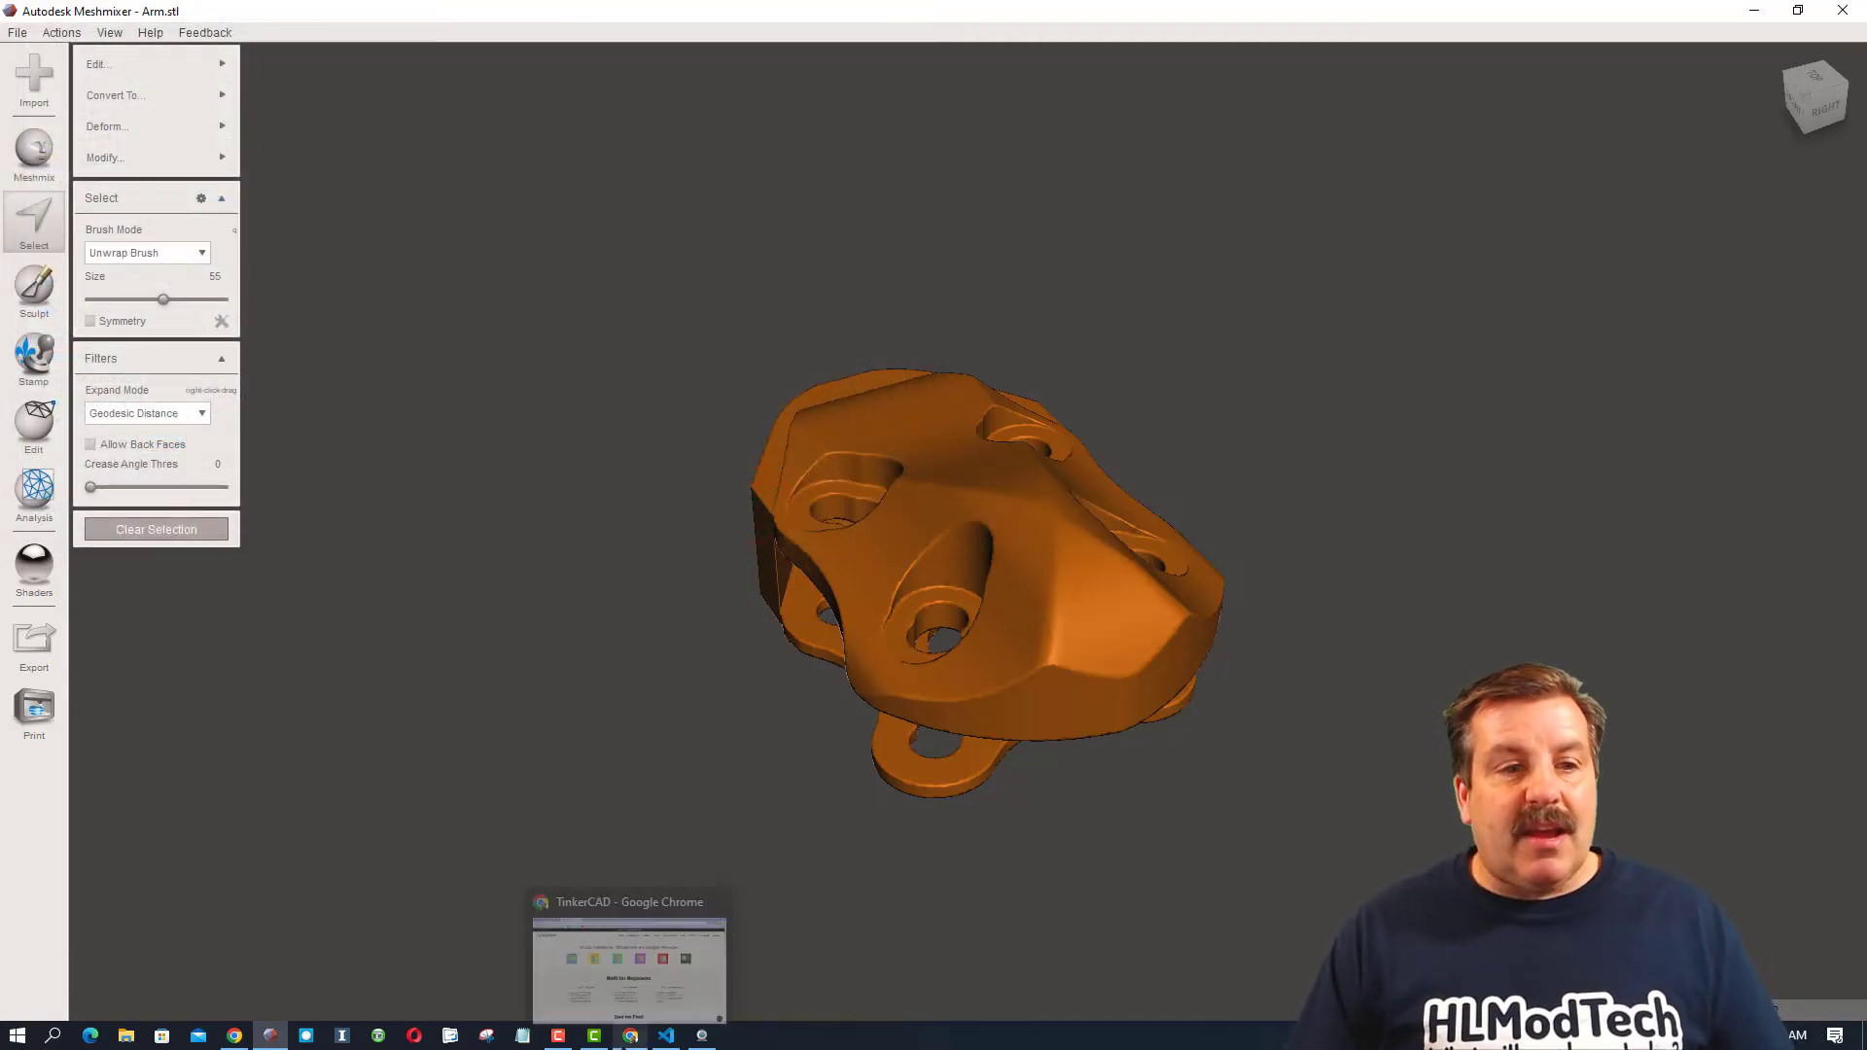
# Import arm4.stl into the Tinkercad design in millimetres and orbit to a low front view.
pyautogui.click(628, 958)
pyautogui.click(1634, 138)
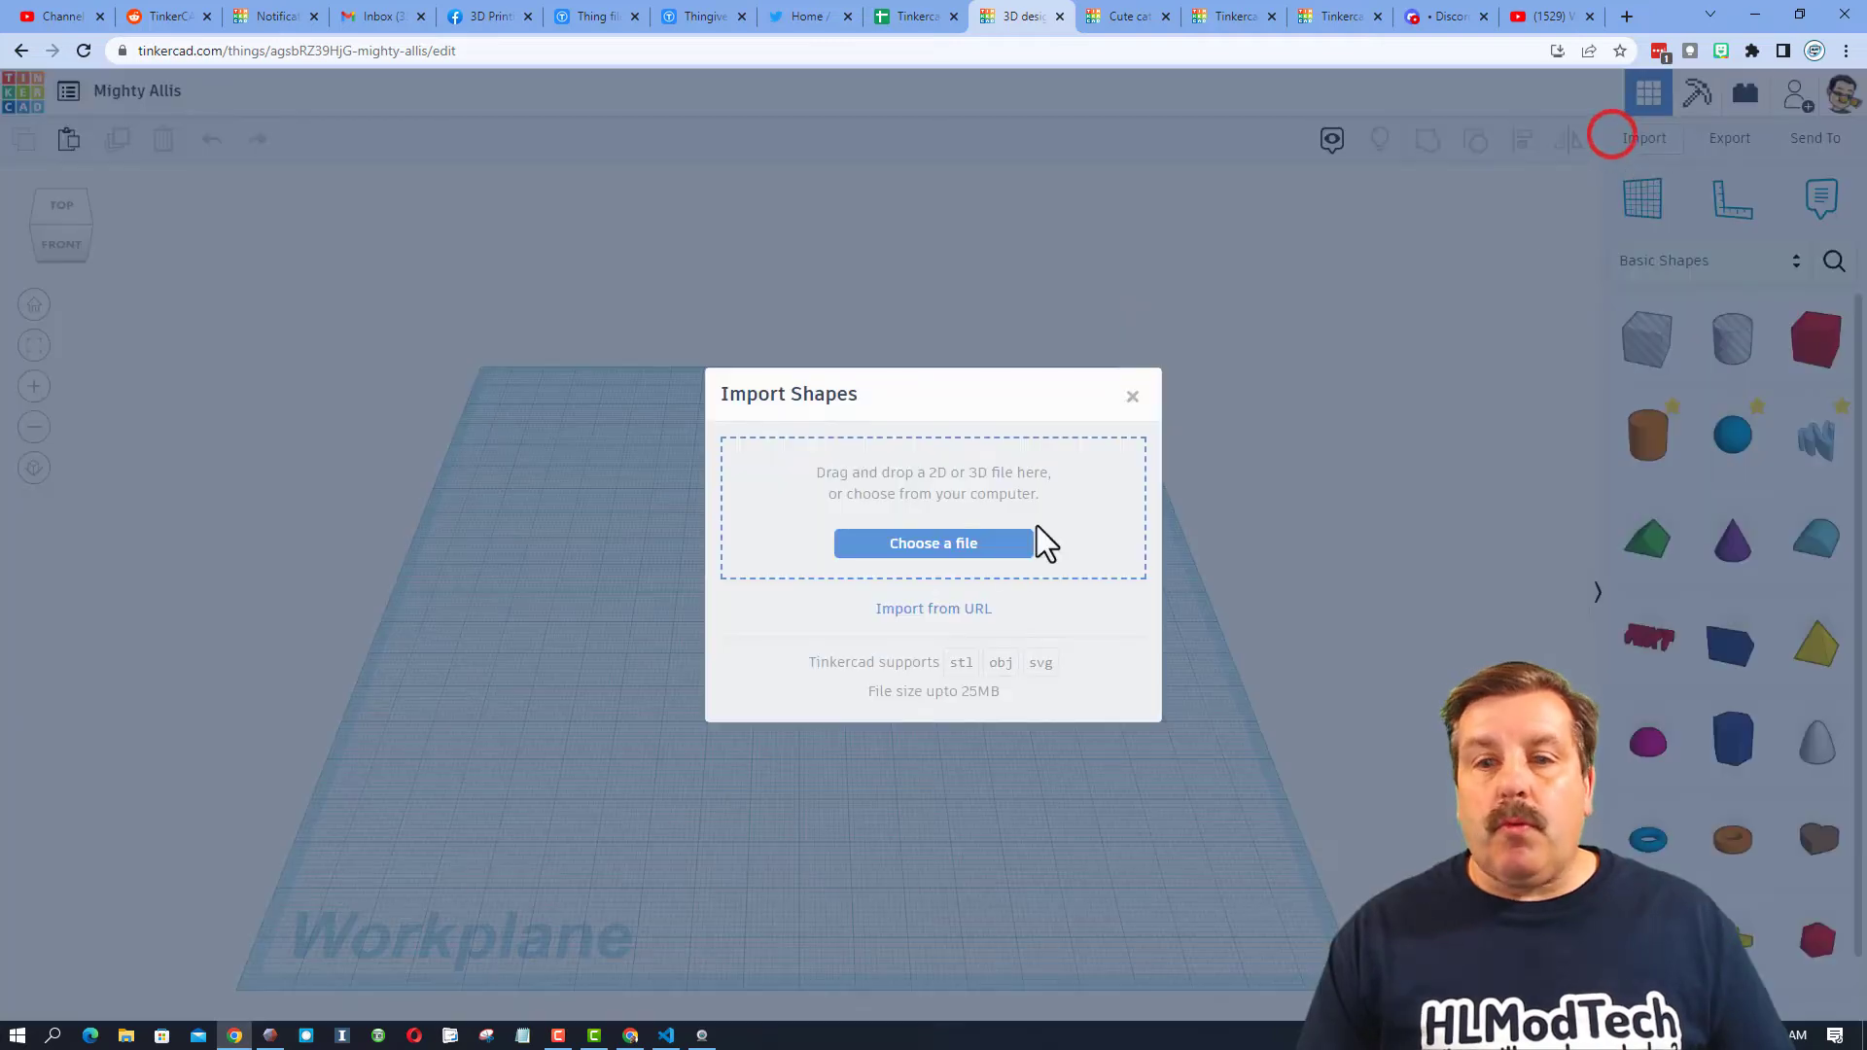
pyautogui.click(960, 540)
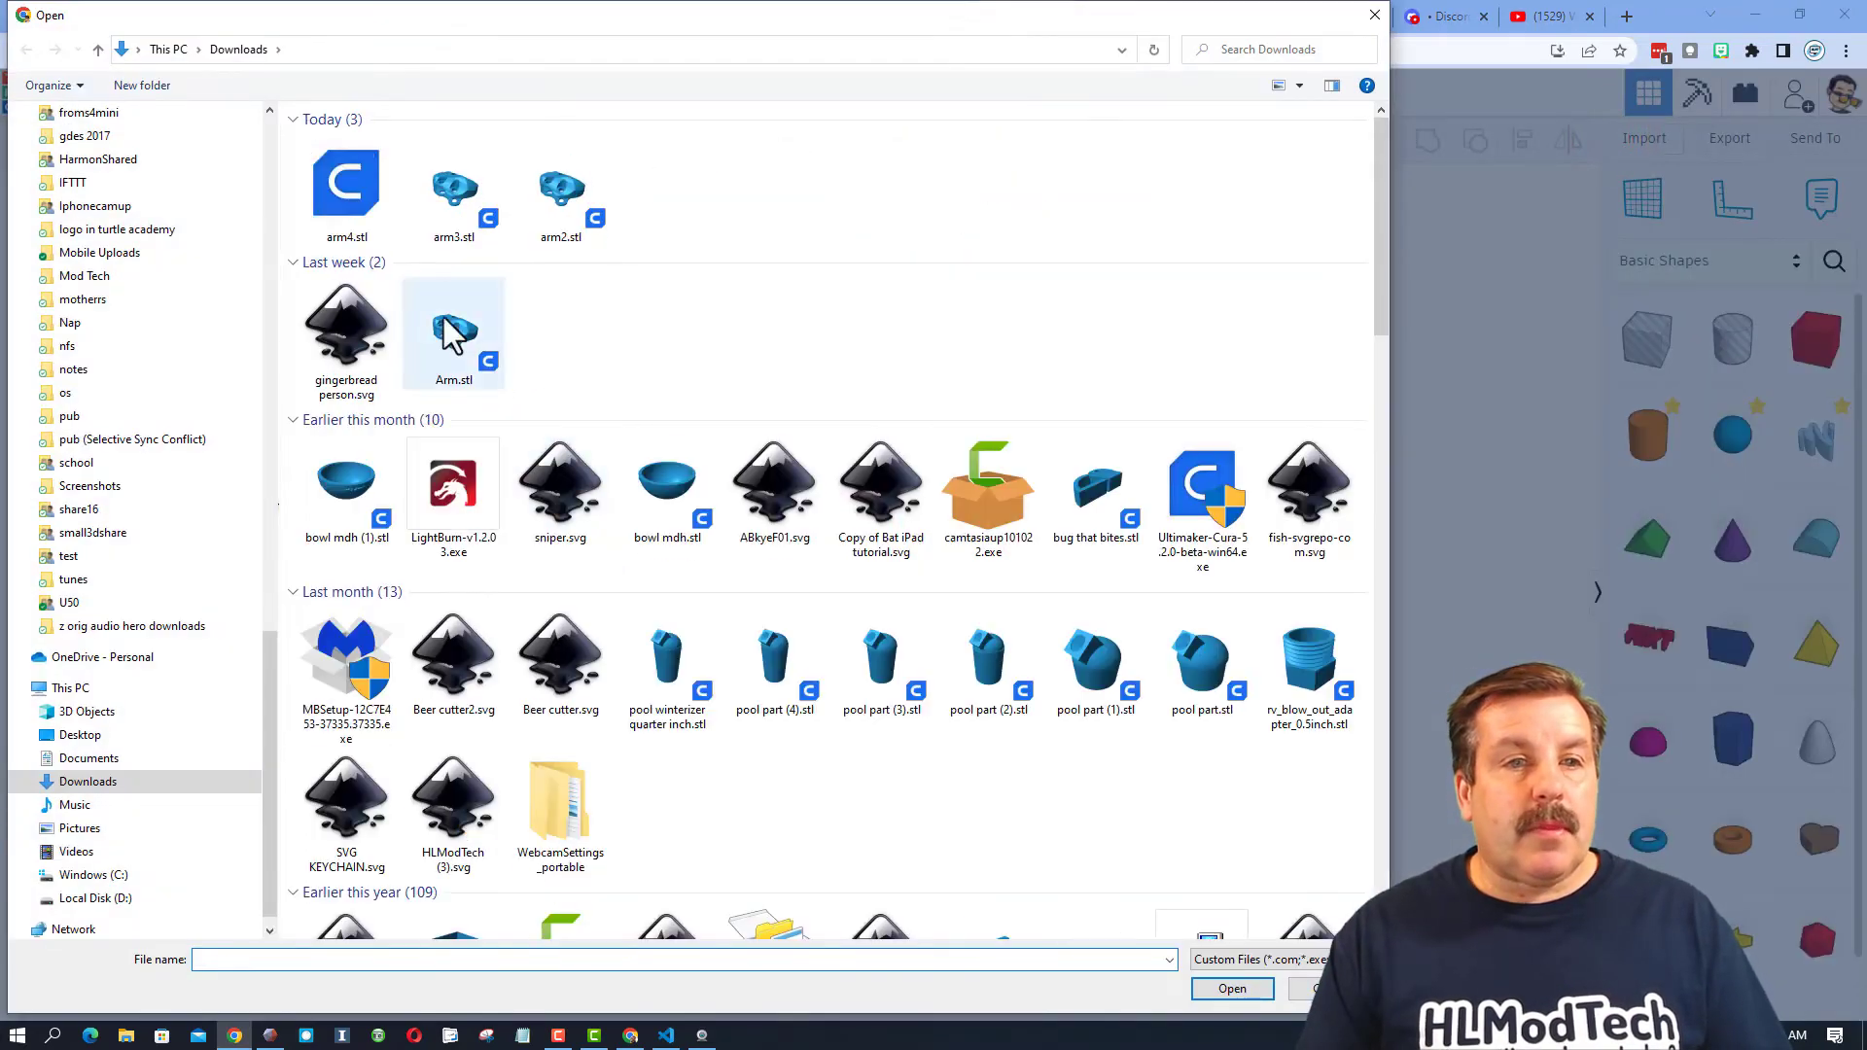
pyautogui.doubleClick(348, 192)
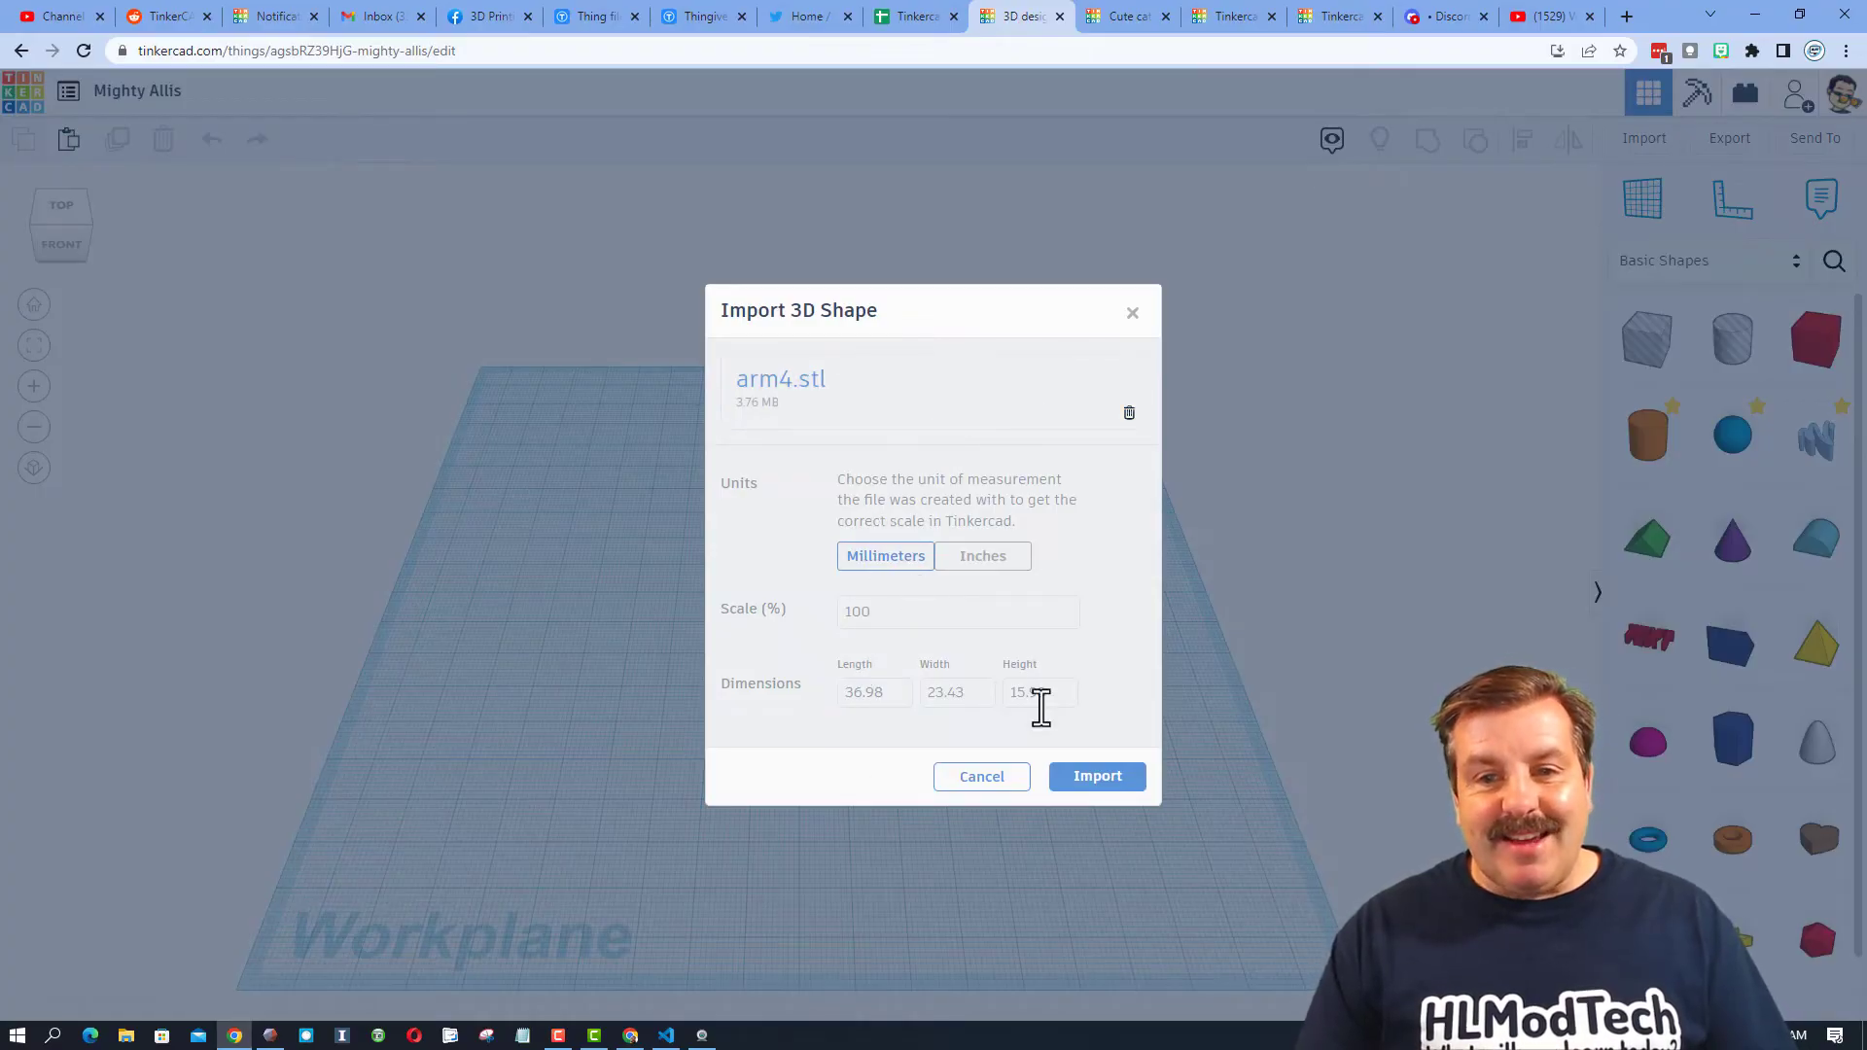
pyautogui.moveTo(864, 800); pyautogui.dragTo(894, 662, button='right')
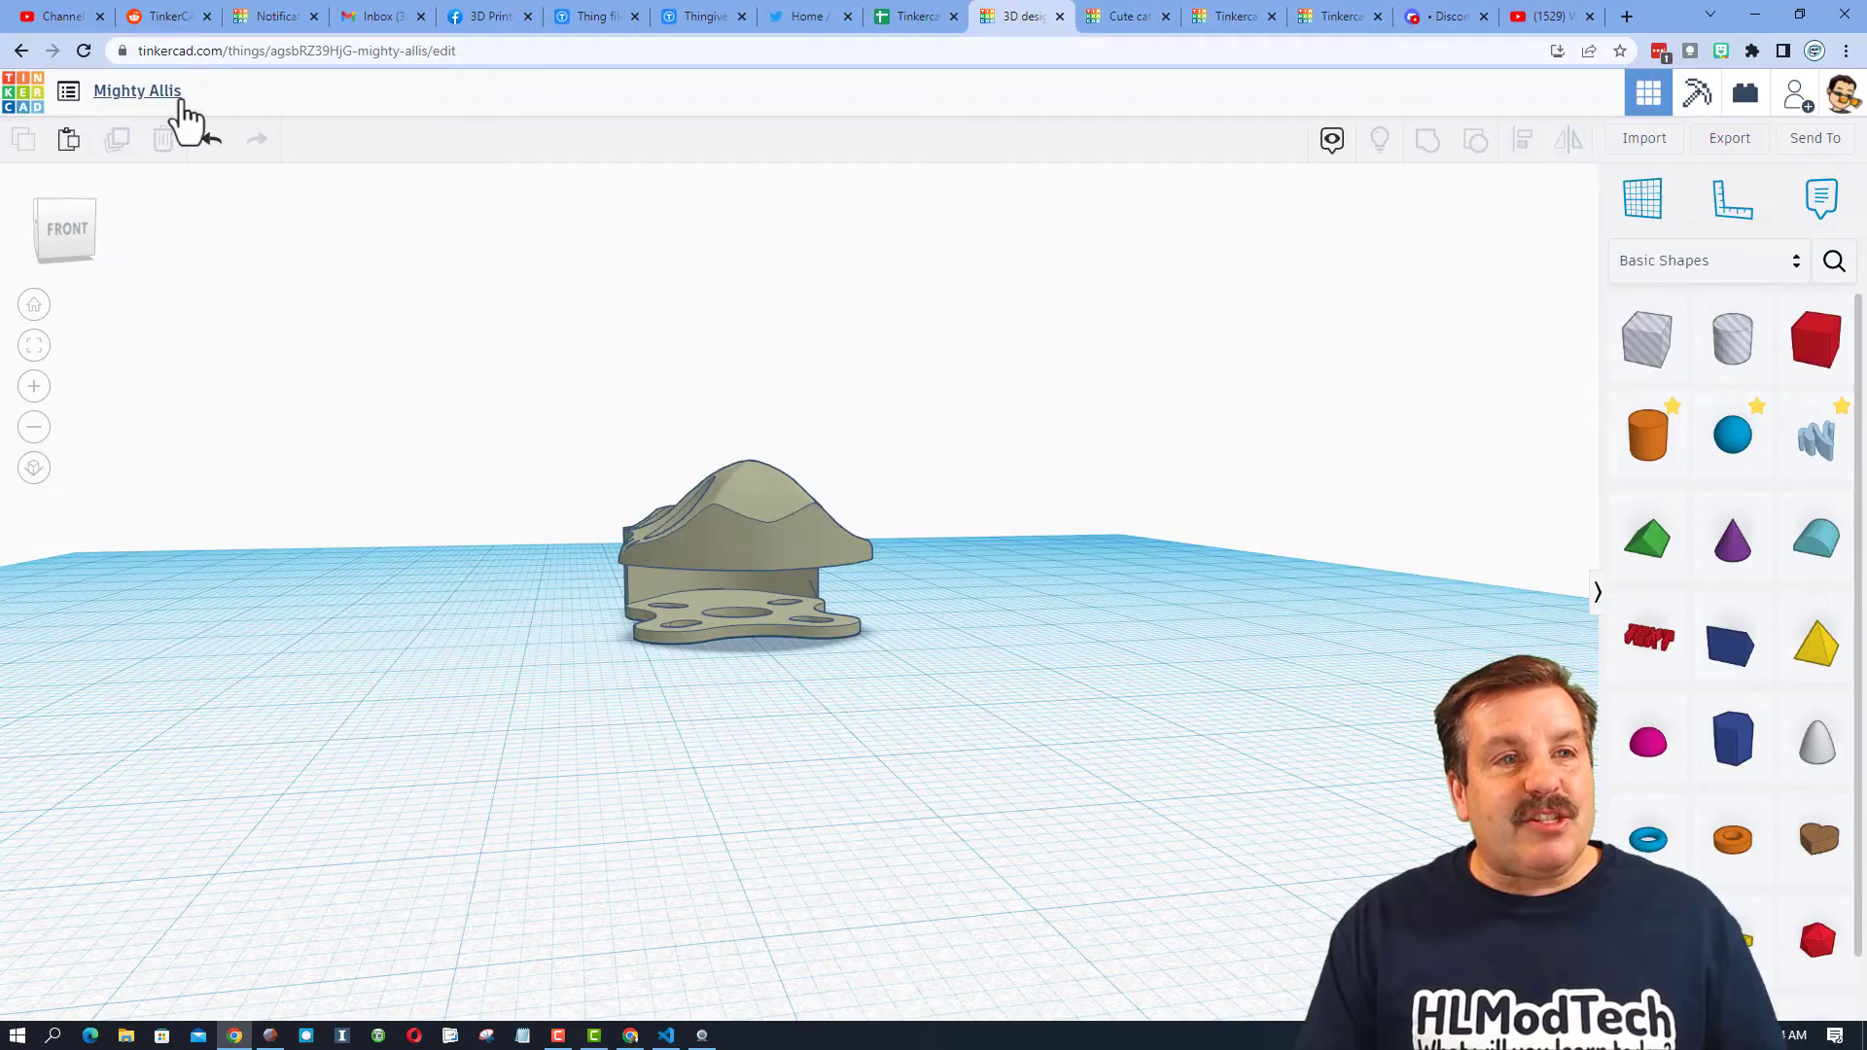
# Type 'dron' into the design title, then orbit and pan around the imported arm.
pyautogui.click(182, 95)
pyautogui.write('drone arm')
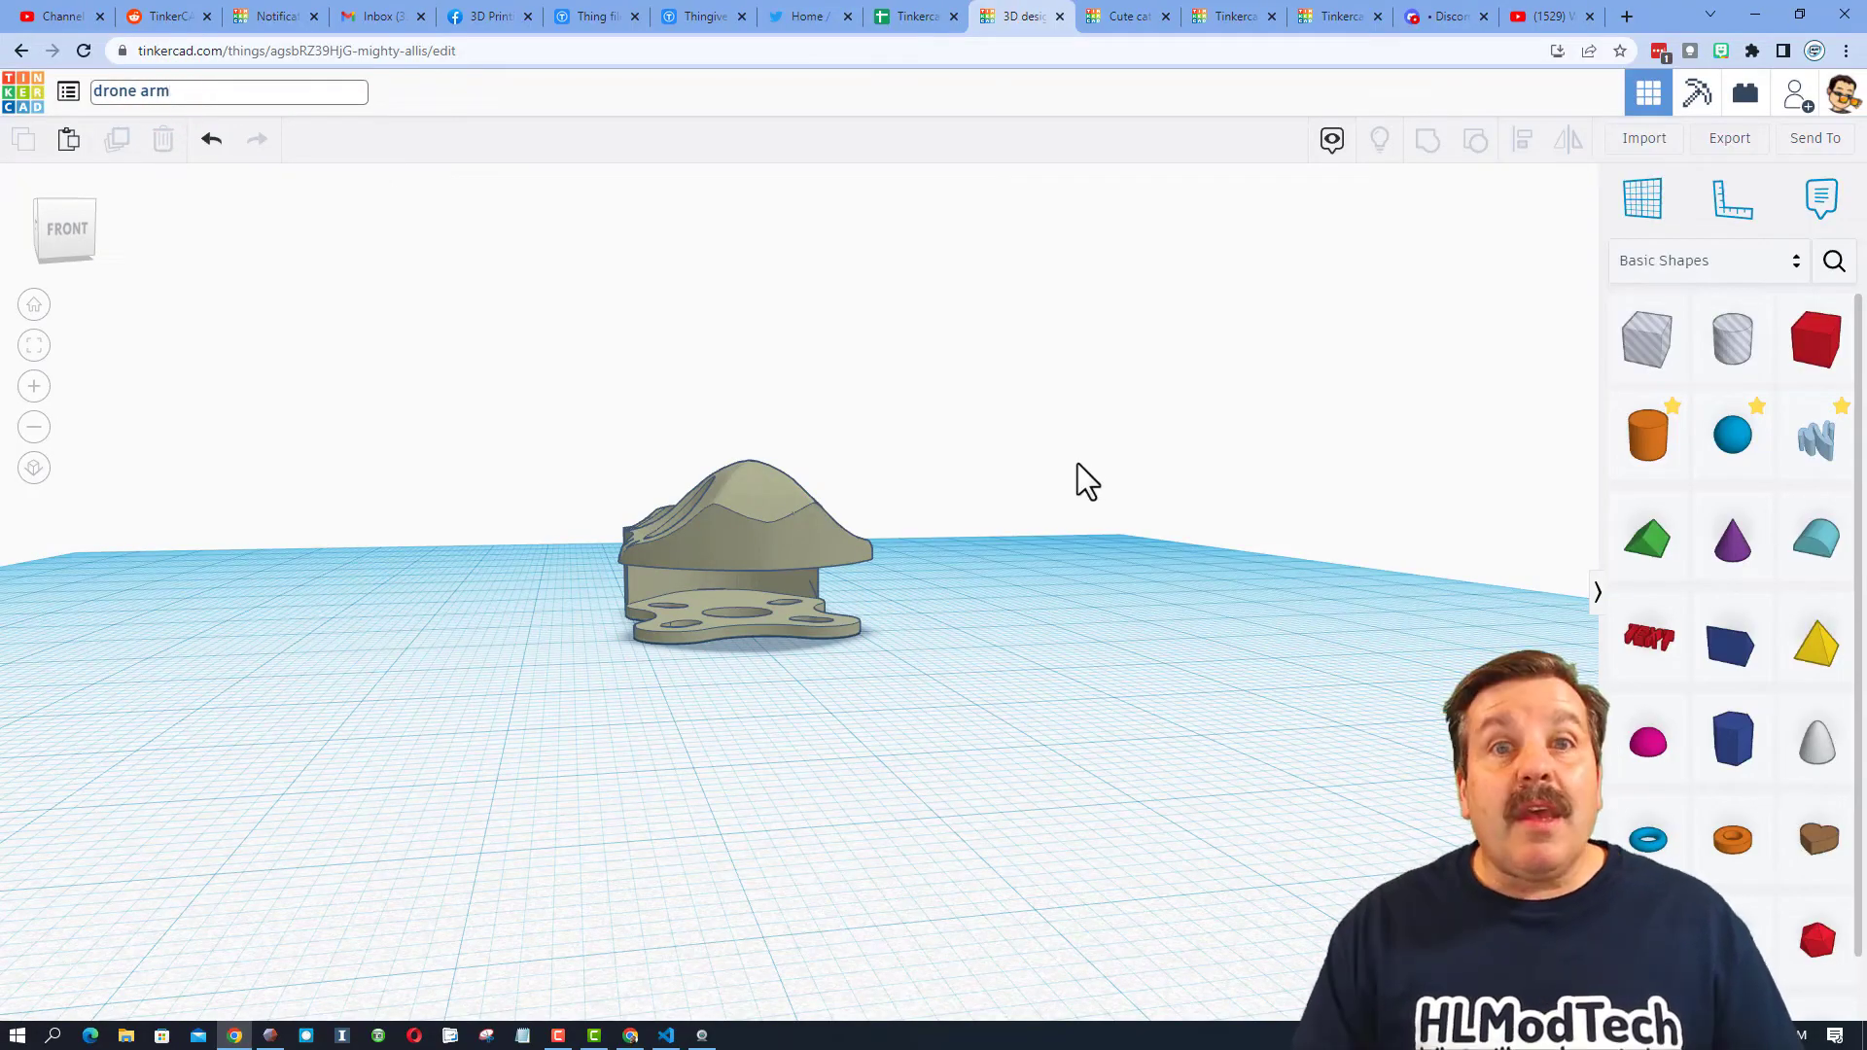
pyautogui.moveTo(1079, 462); pyautogui.dragTo(1074, 534, button='right')
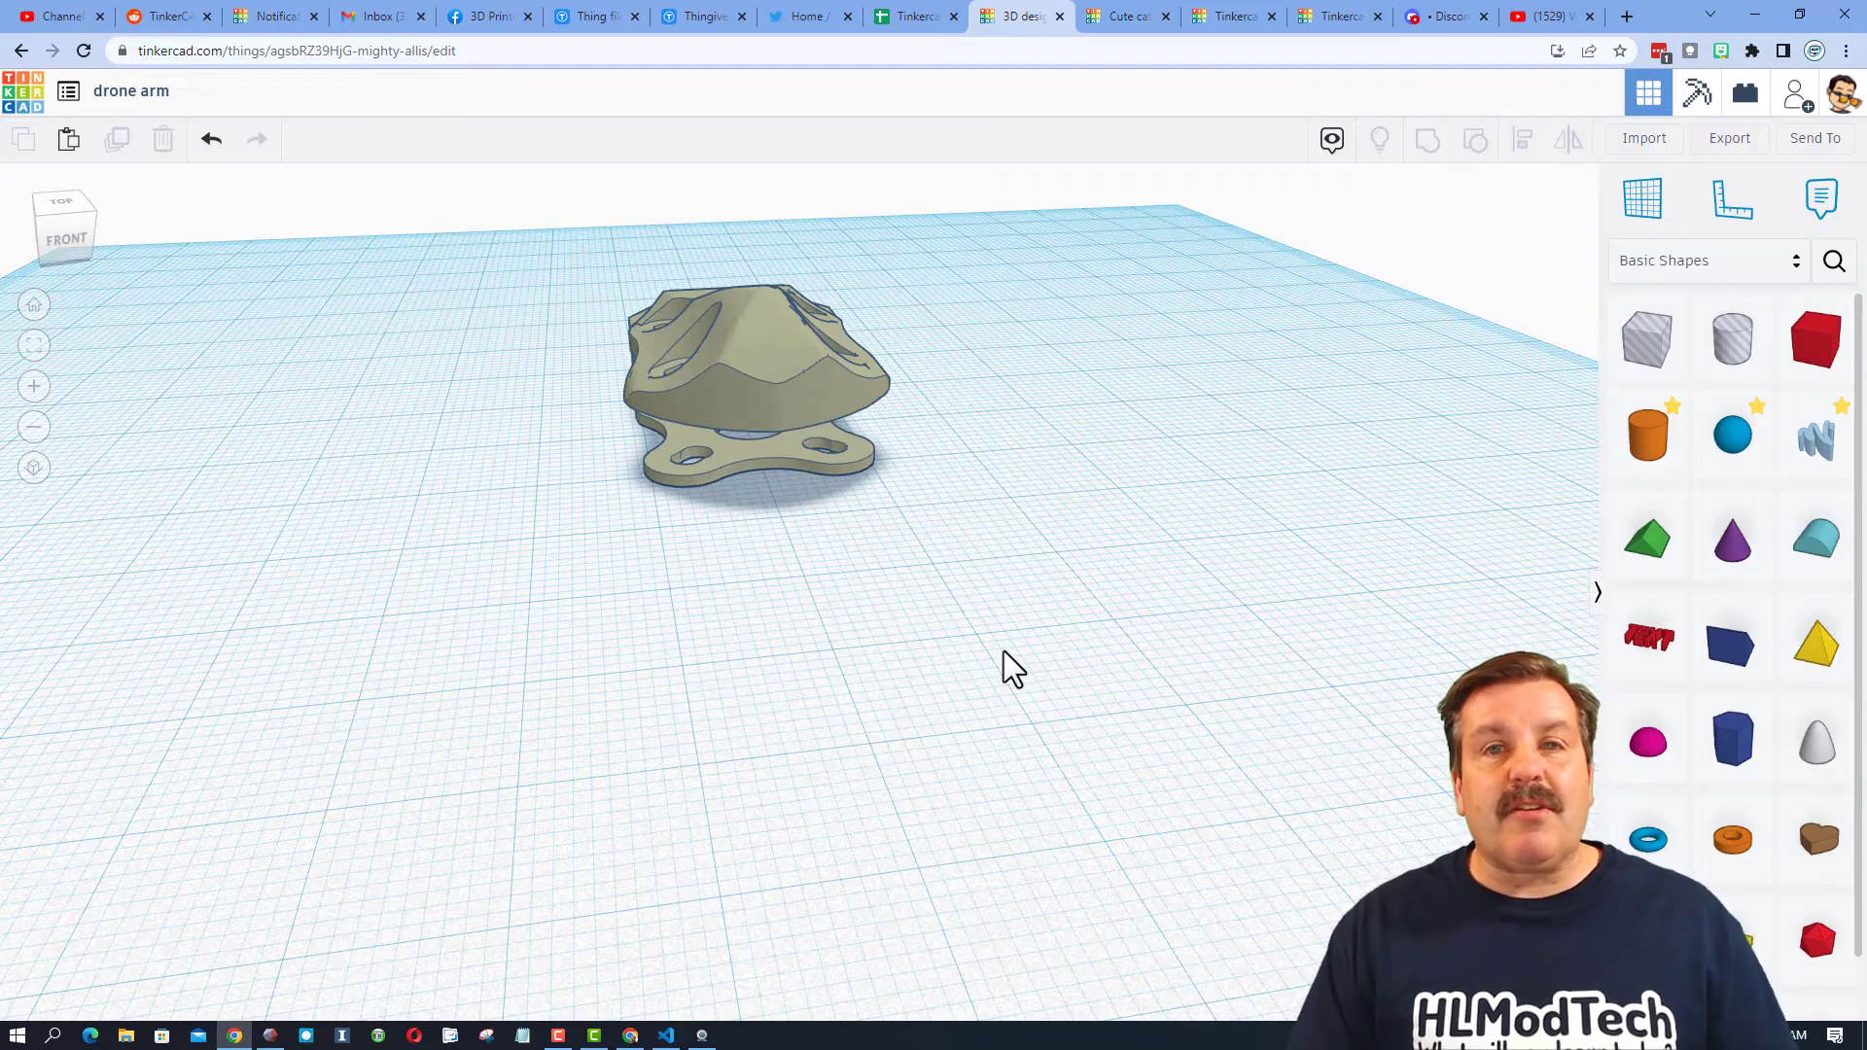
pyautogui.moveTo(685, 643); pyautogui.dragTo(782, 622, button='middle')
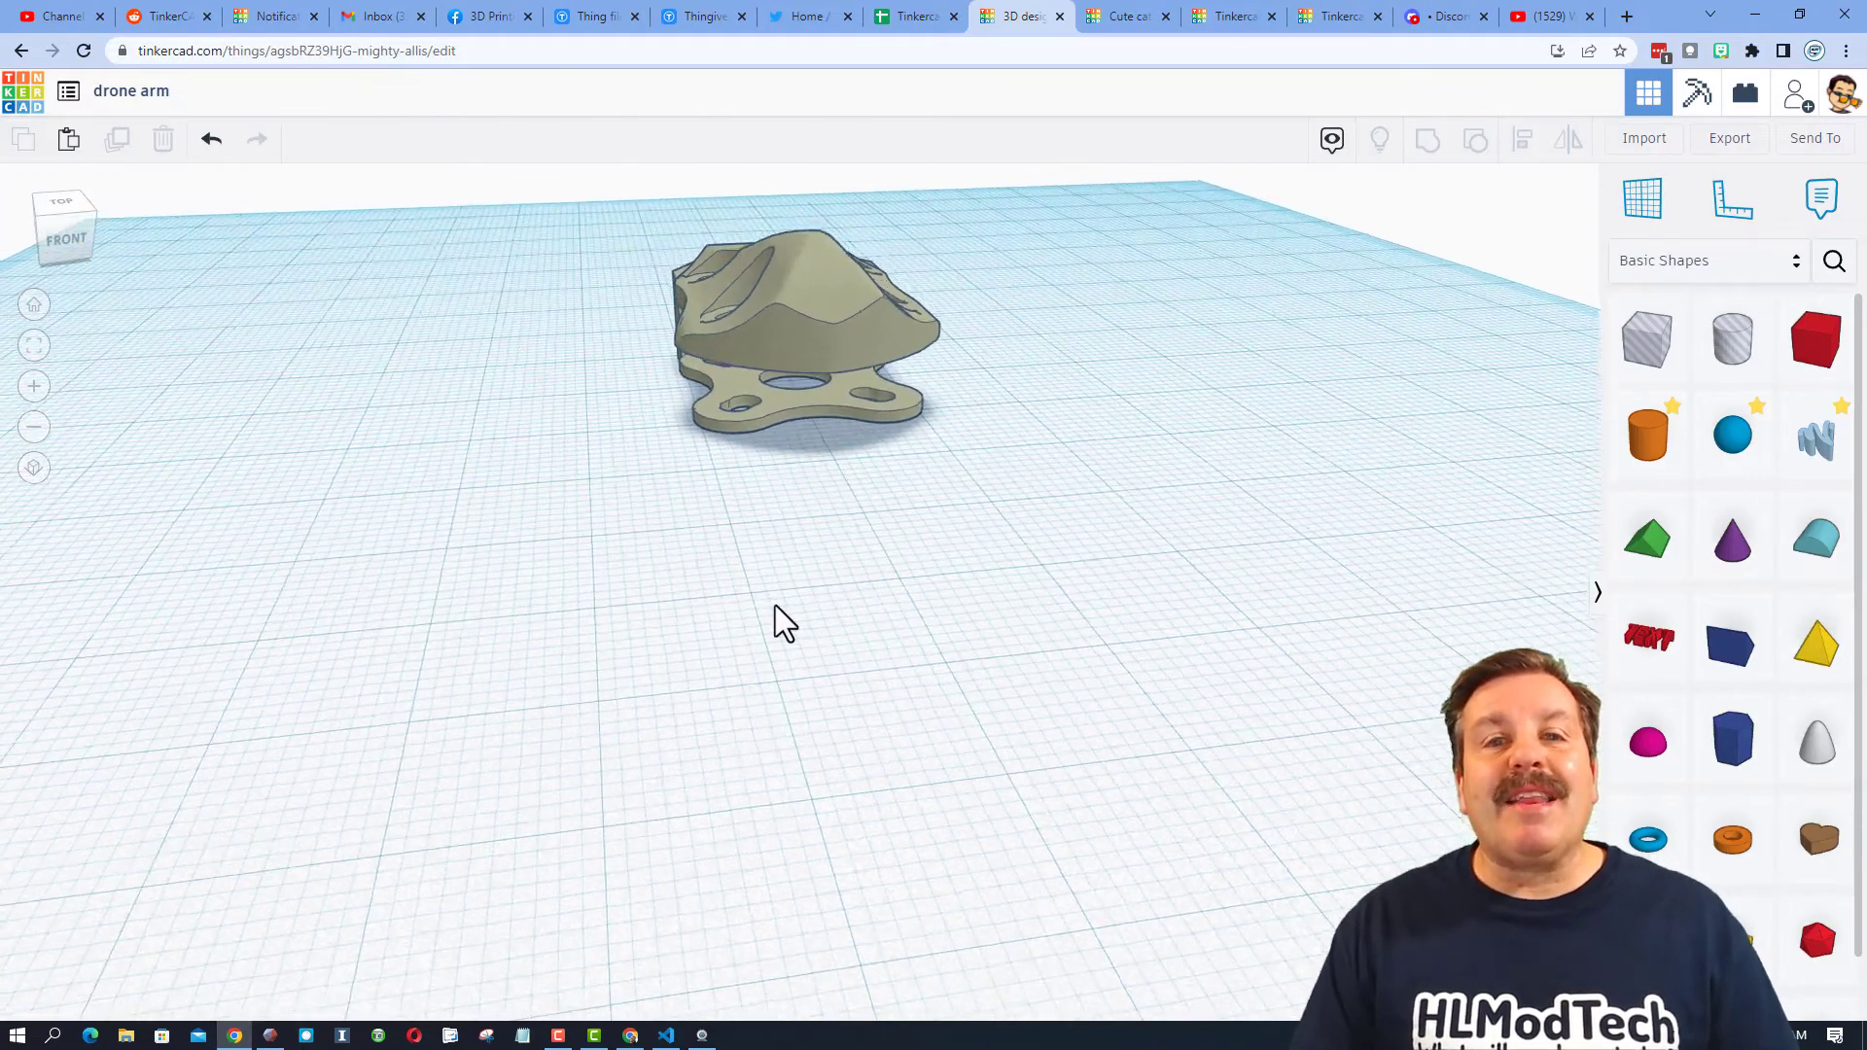
pyautogui.moveTo(783, 622); pyautogui.dragTo(831, 663, button='right')
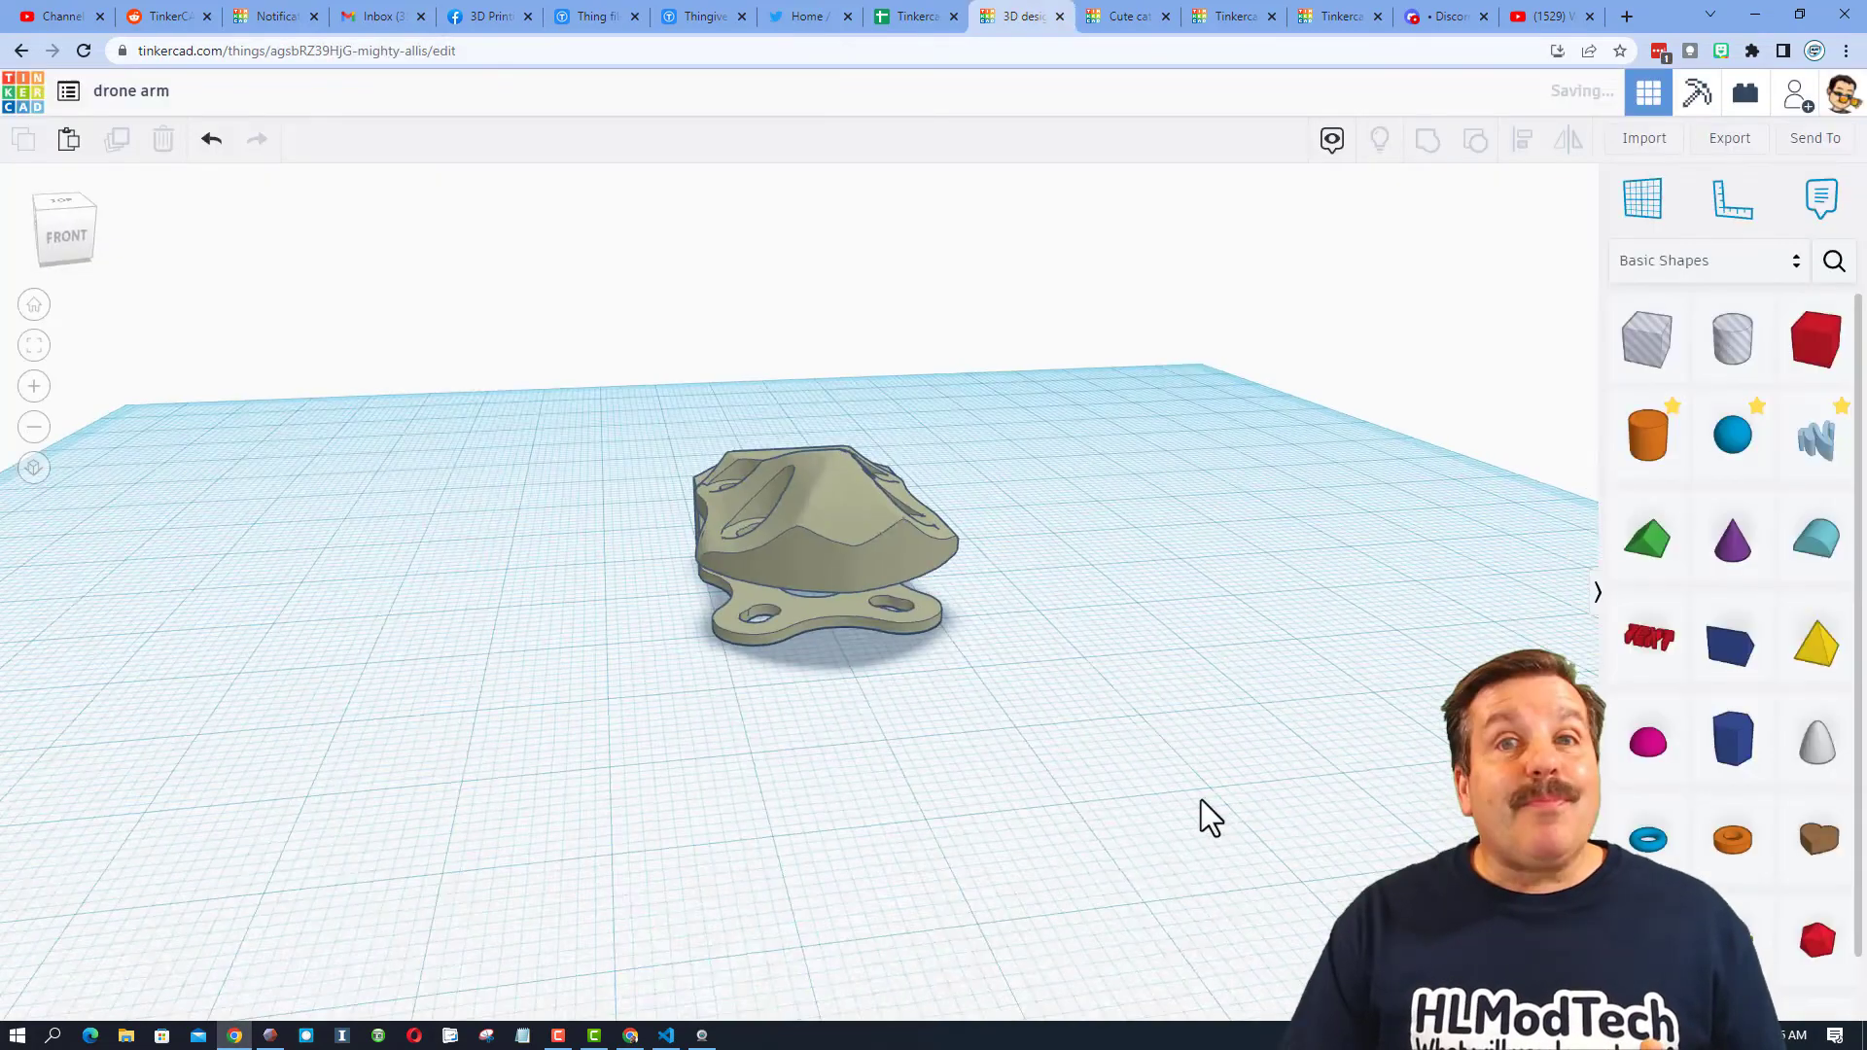
pyautogui.moveTo(1200, 800); pyautogui.dragTo(1055, 737, button='right')
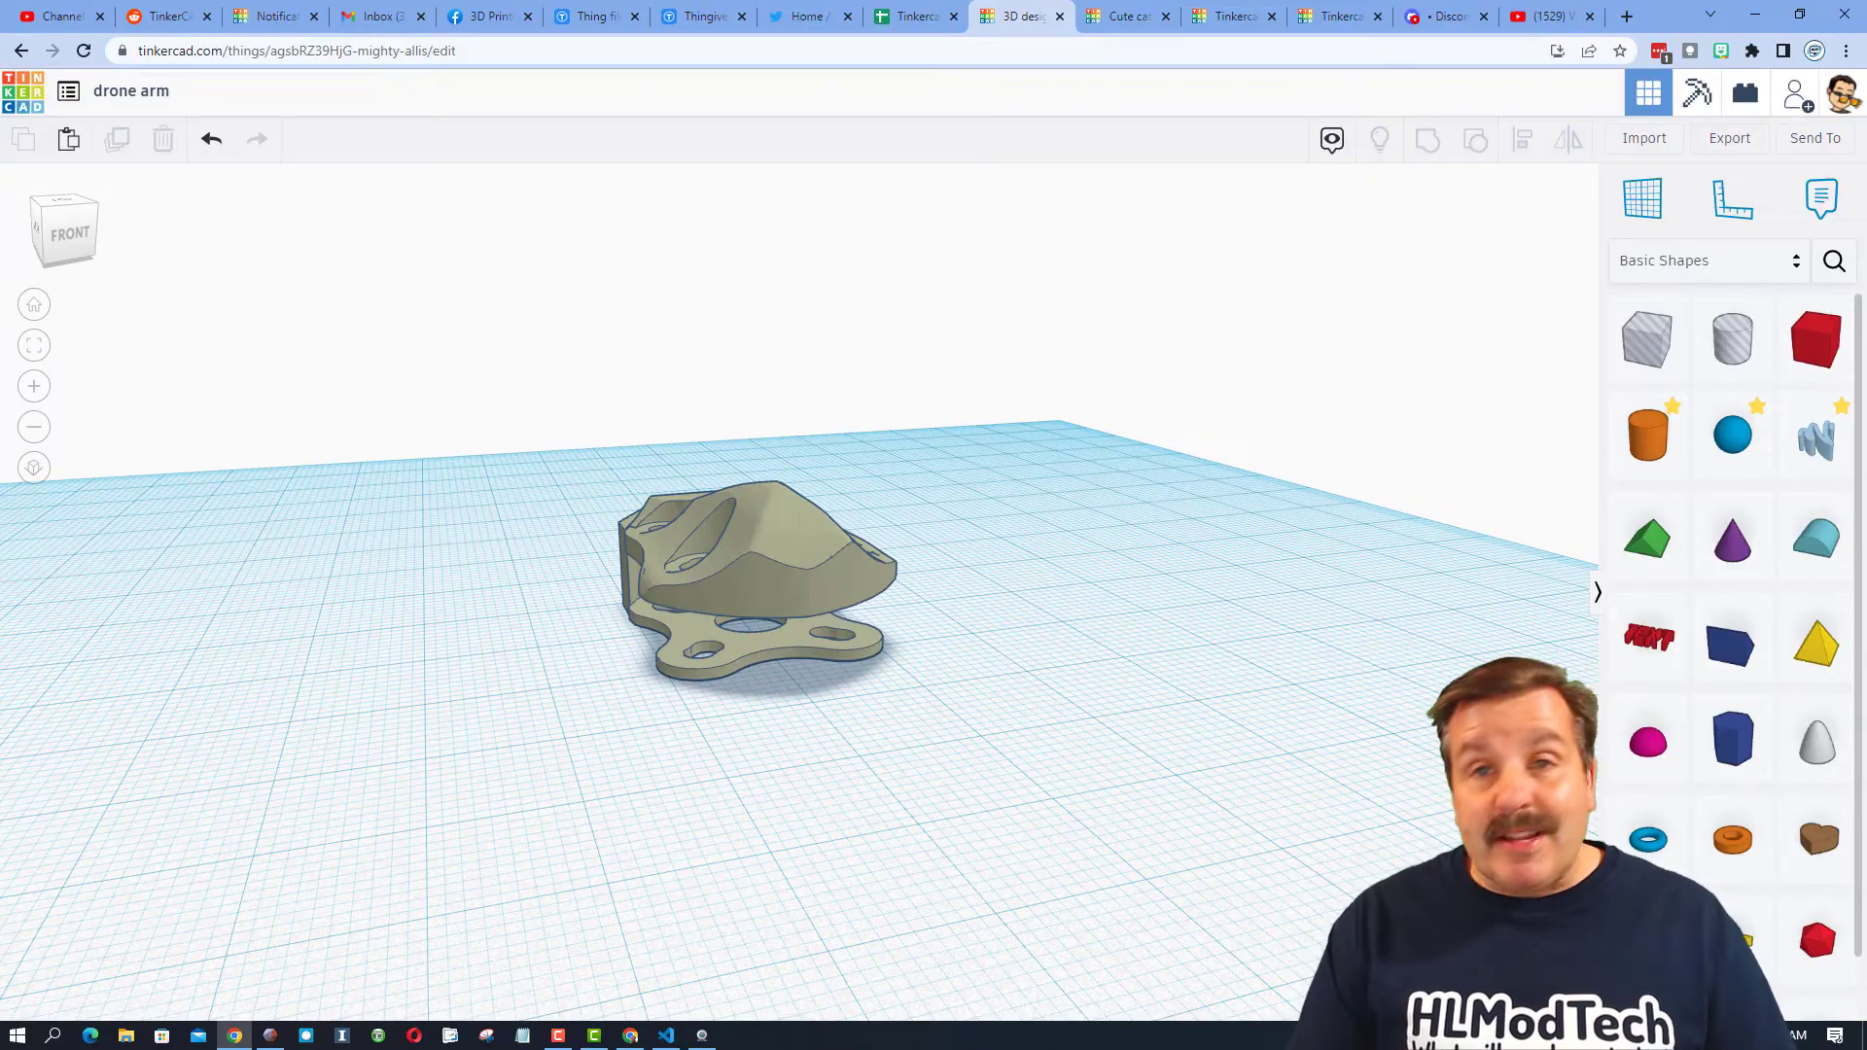